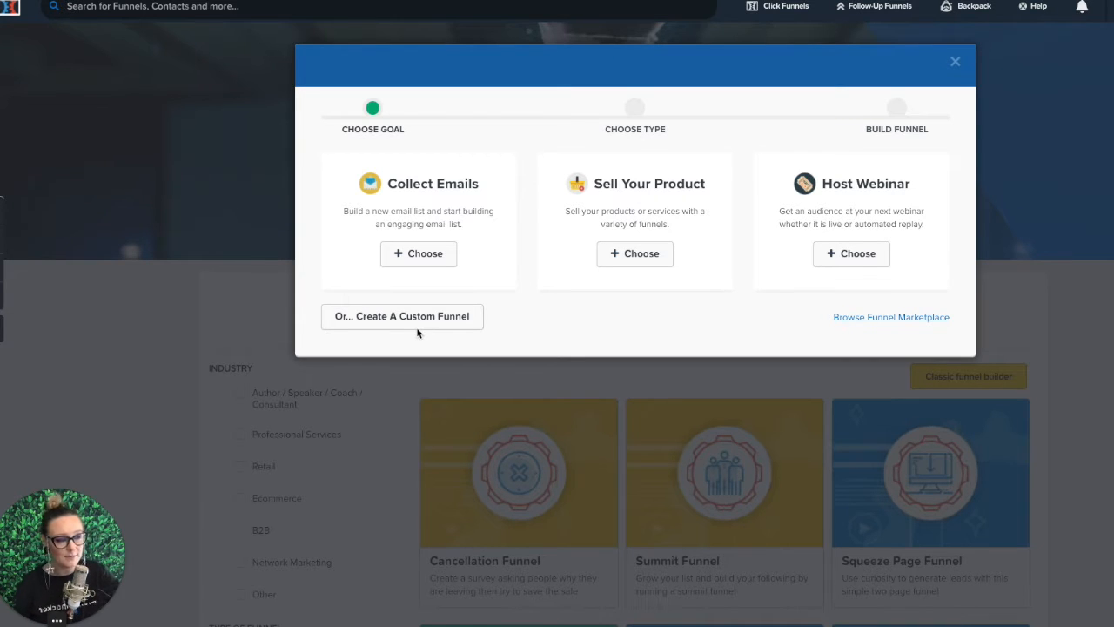
Step: Choose the Collect Emails goal for a new funnel and name it Awesome Optin
{"action": "left_click", "coordinate": [420, 253]}
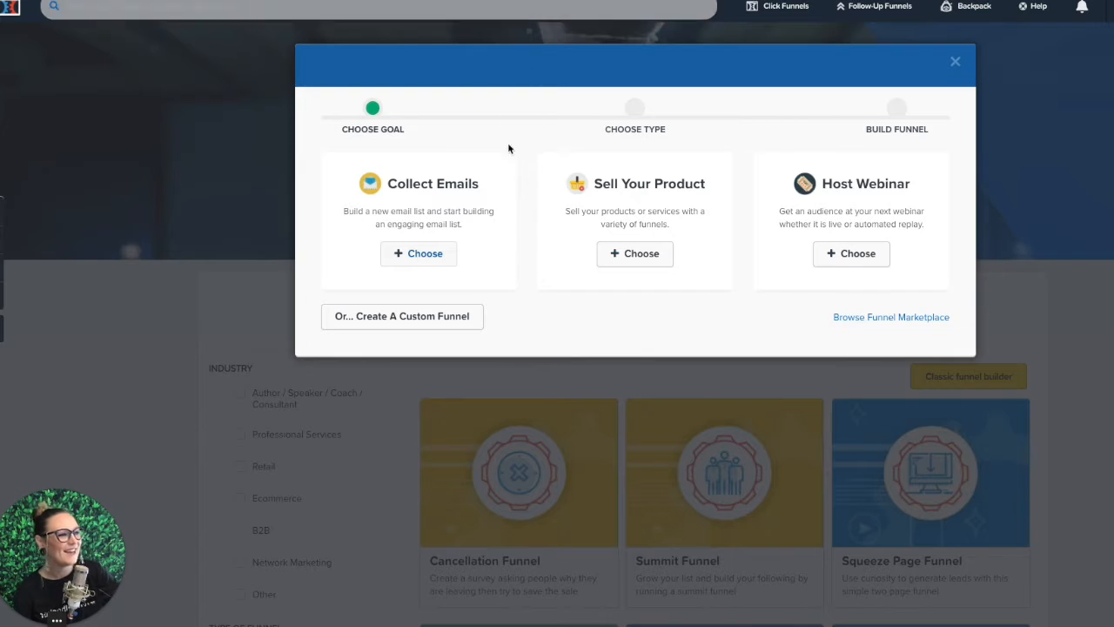
{"action": "left_click", "coordinate": [426, 253]}
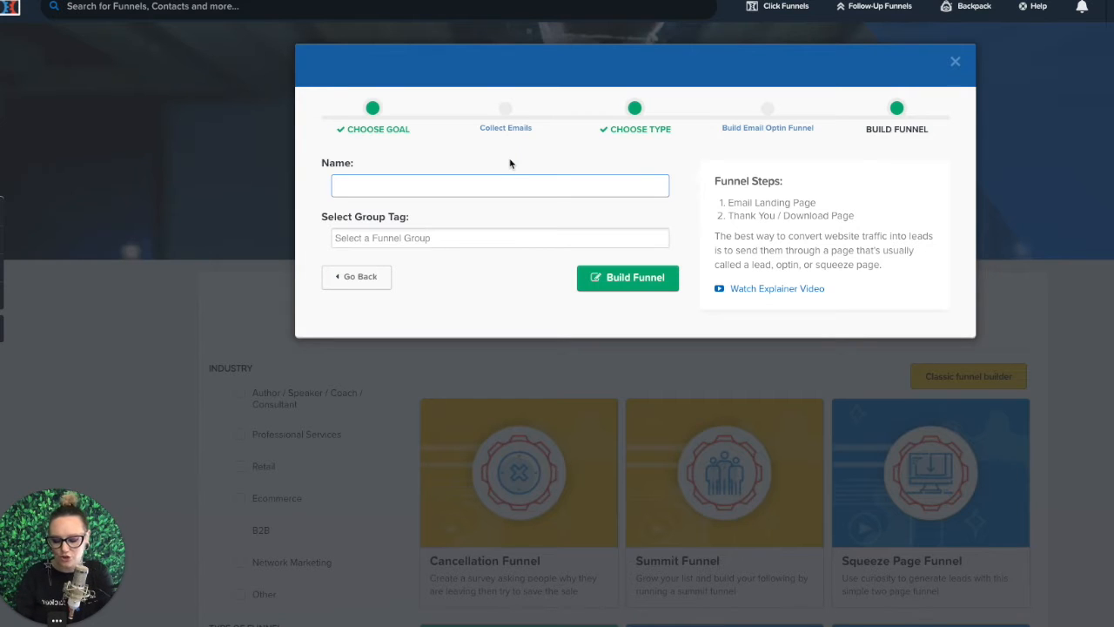
{"action": "type", "text": "Optin"}
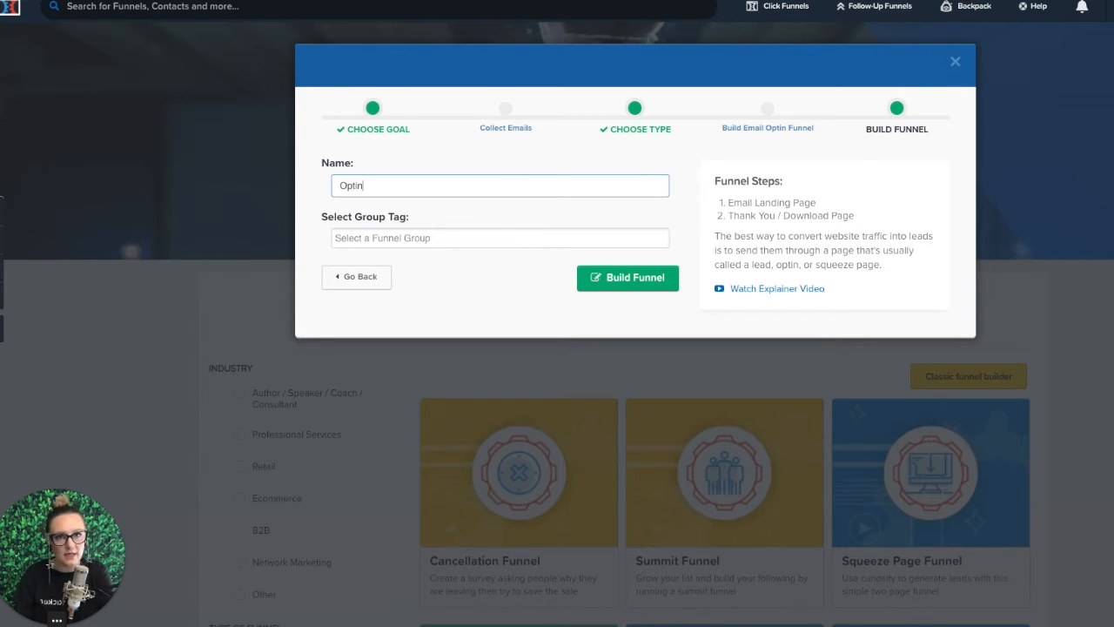
{"action": "key", "text": "BackSpace"}
{"action": "key", "text": "BackSpace"}
{"action": "key", "text": "BackSpace"}
{"action": "key", "text": "BackSpace"}
{"action": "key", "text": "BackSpace"}
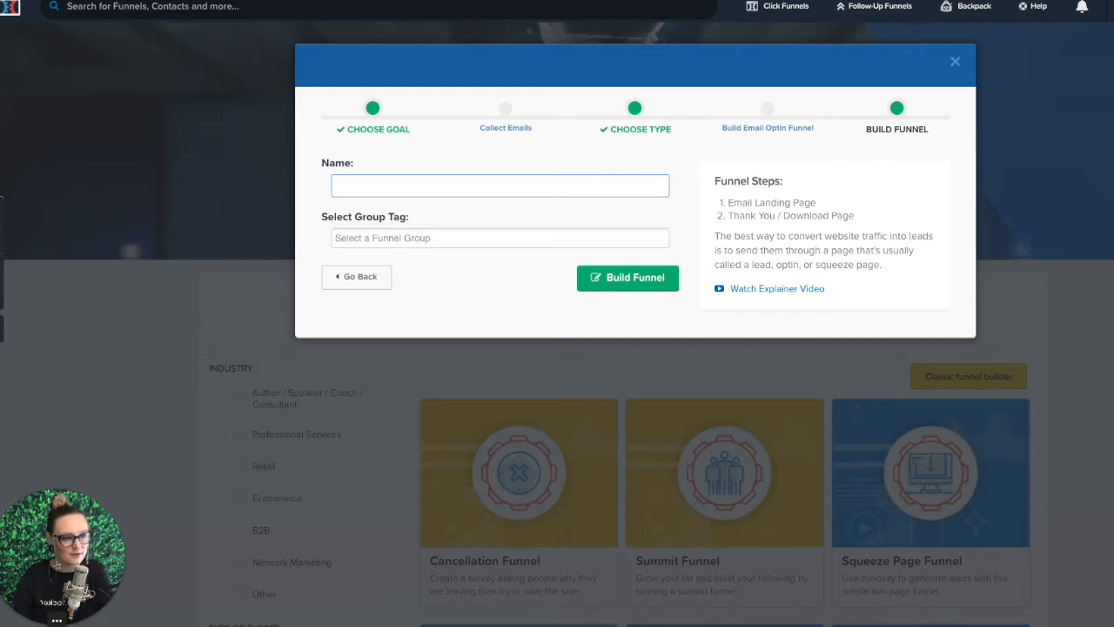
{"action": "type", "text": "Awesome Optin"}
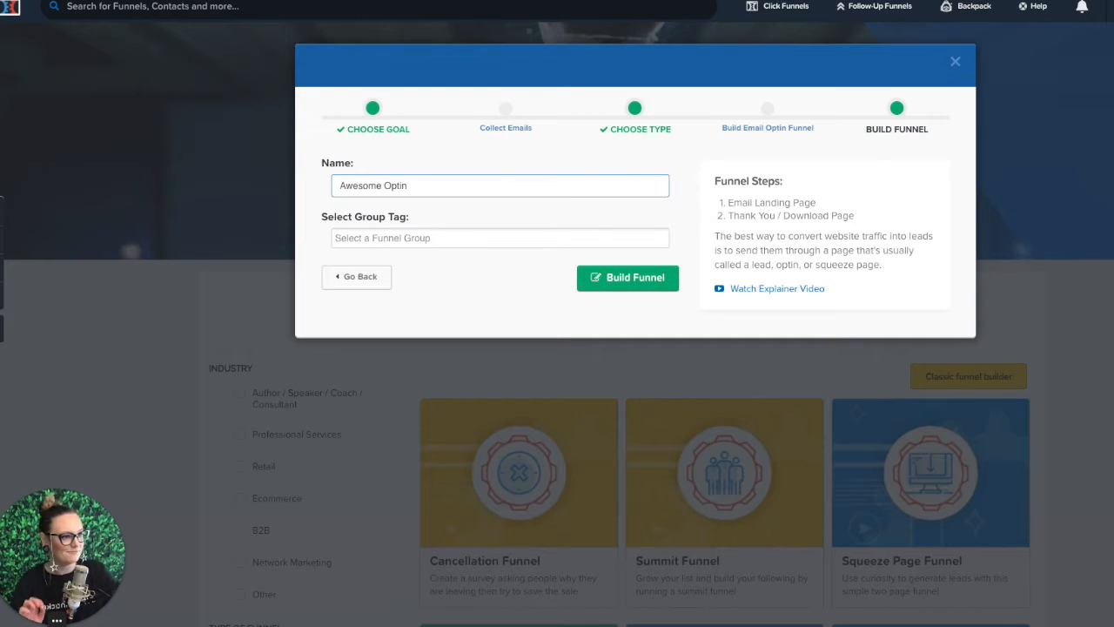
Step: Add the group tag Demo to the new funnel and build it
{"action": "left_click", "coordinate": [468, 236]}
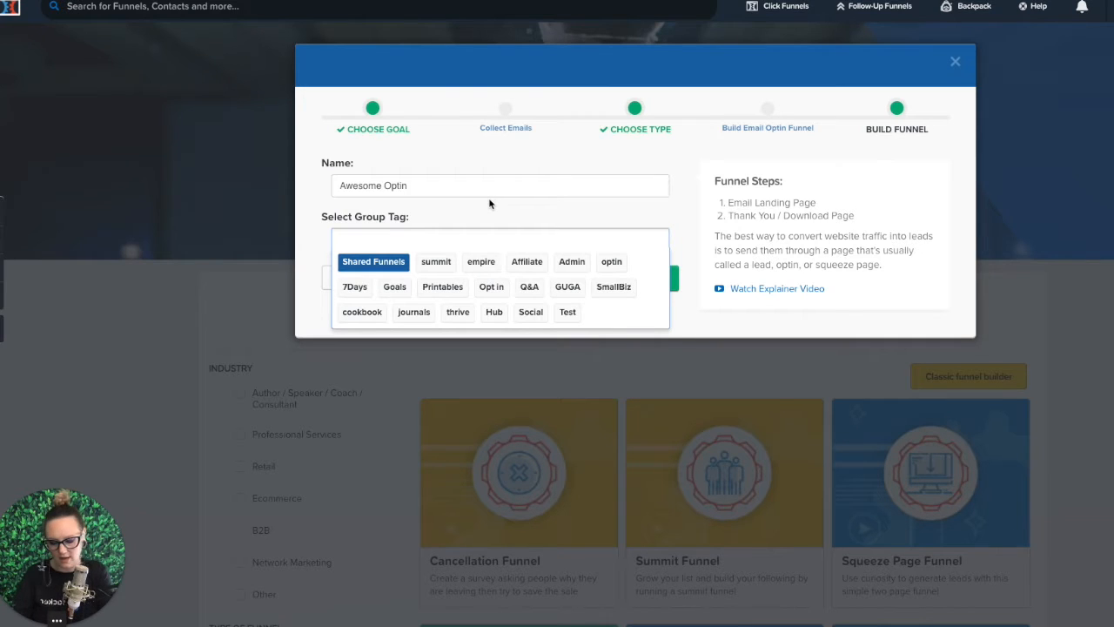
{"action": "type", "text": "Demo"}
{"action": "key", "text": "Return"}
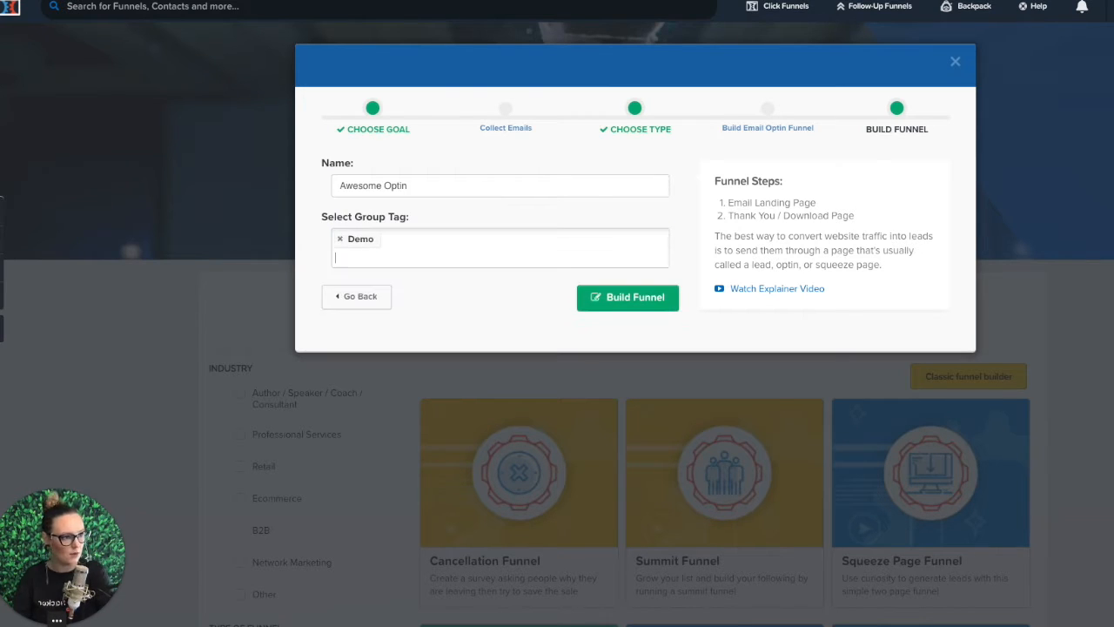
{"action": "left_click", "coordinate": [643, 304]}
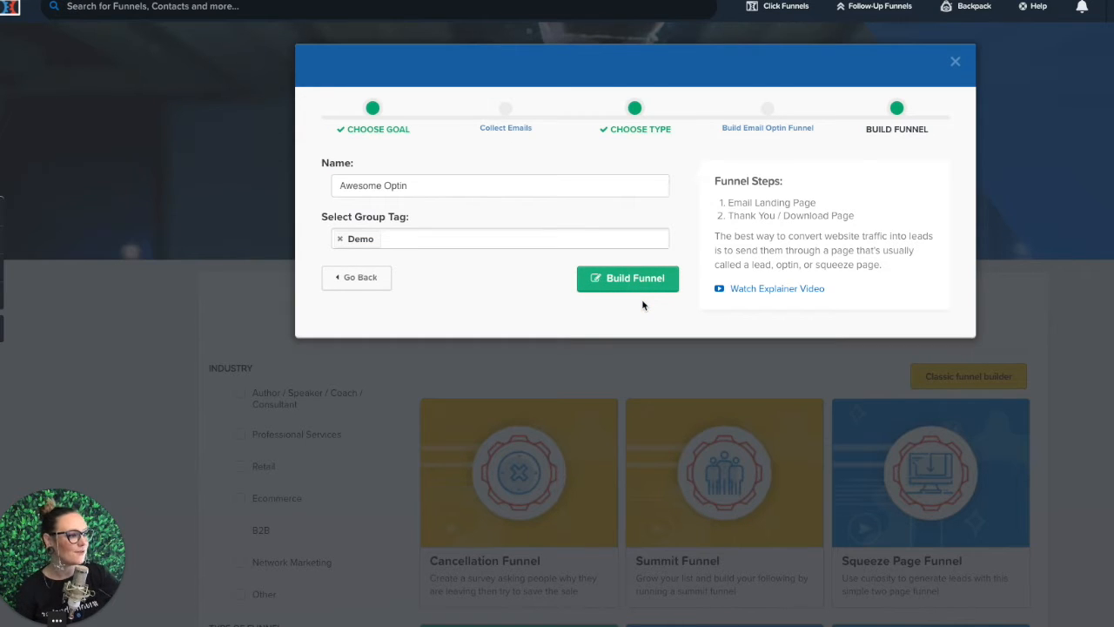
{"action": "left_click", "coordinate": [631, 278]}
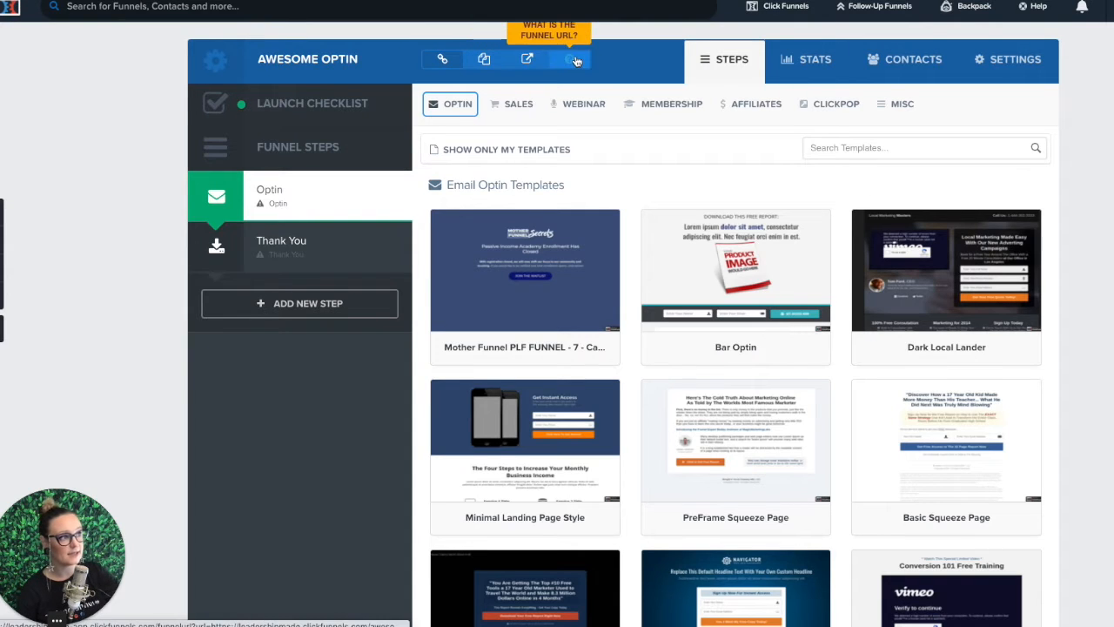
Step: Review the Awesome Optin funnel's page-view and opt-in stats and its contacts list
{"action": "left_click", "coordinate": [799, 68]}
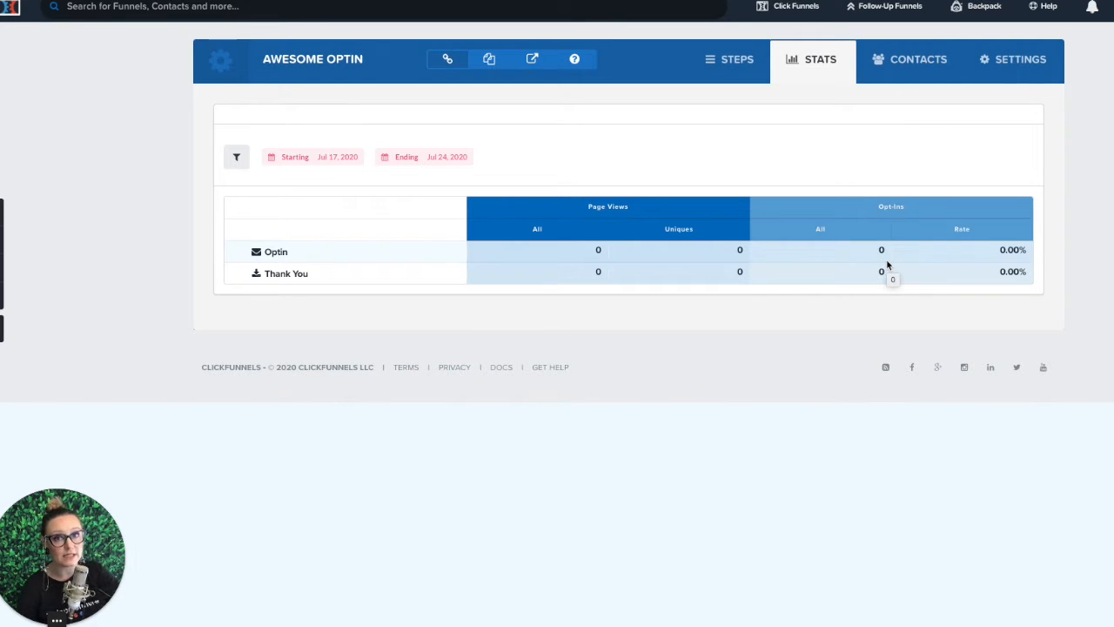
{"action": "left_click", "coordinate": [884, 70]}
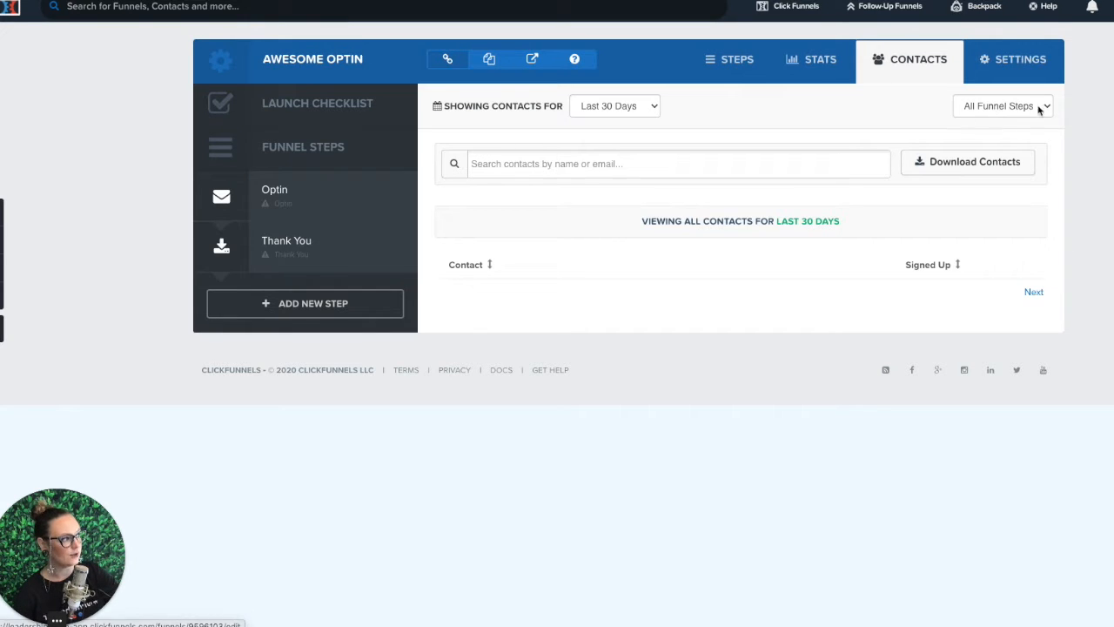
Step: Examine the funnel's name, domain choices, path and SMTP configuration in its settings
{"action": "left_click", "coordinate": [1014, 61]}
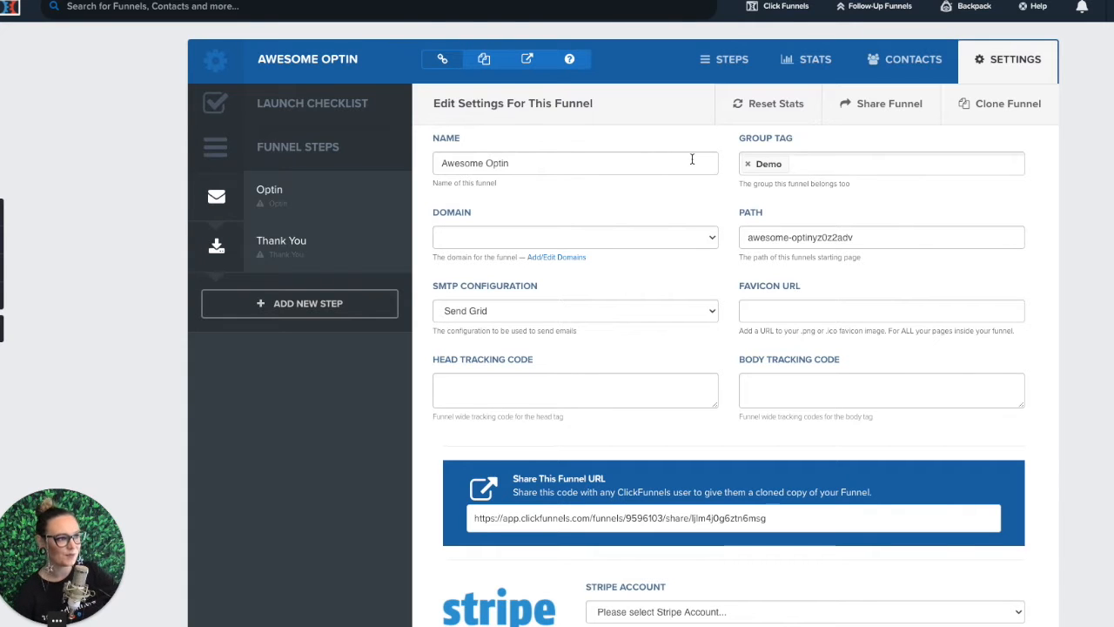
{"action": "left_click", "coordinate": [559, 167]}
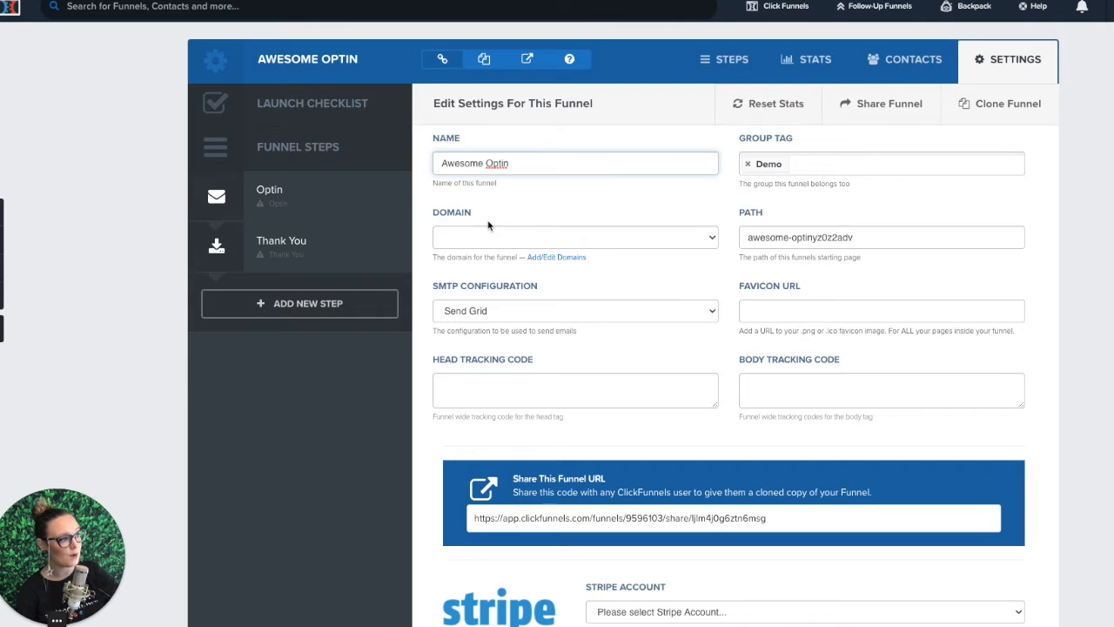
{"action": "left_click", "coordinate": [710, 241]}
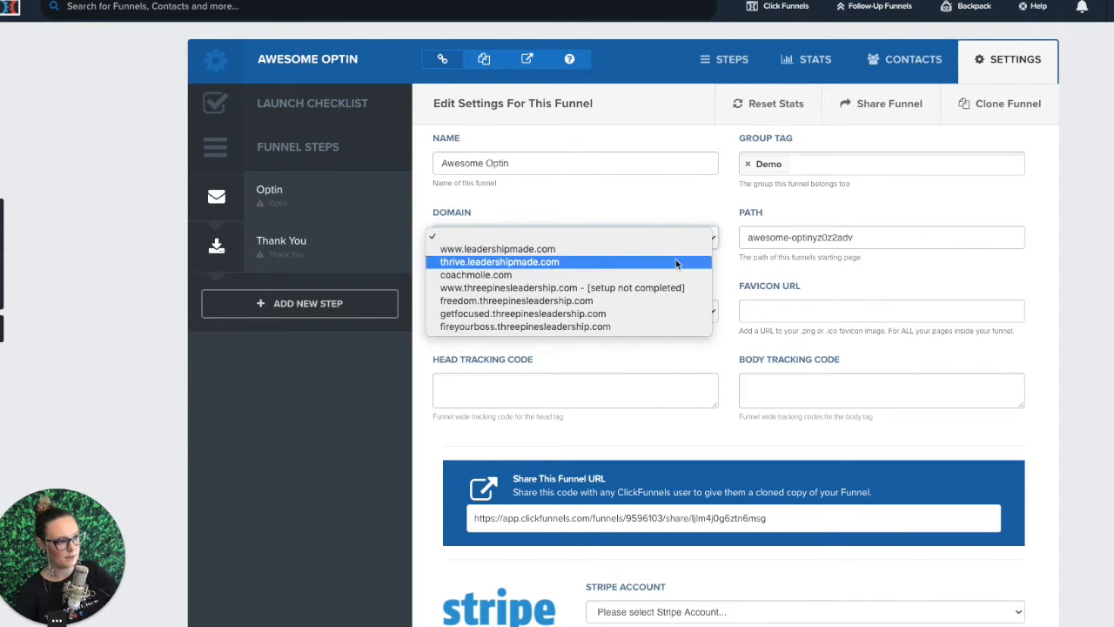
{"action": "left_click", "coordinate": [694, 223]}
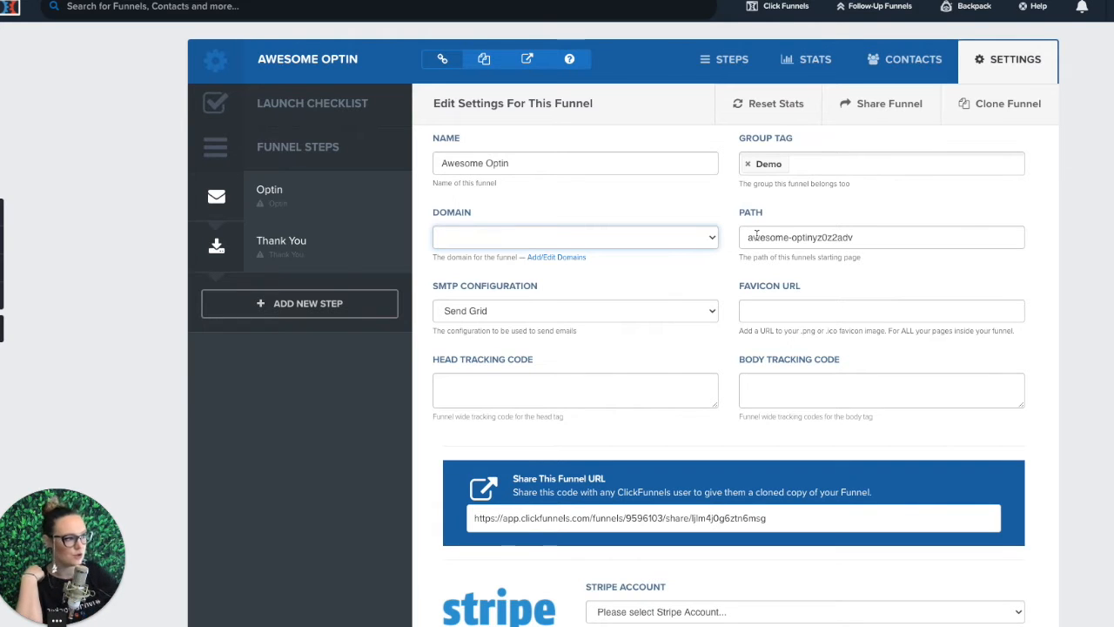
{"action": "left_click_drag", "start_coordinate": [867, 238], "coordinate": [825, 239]}
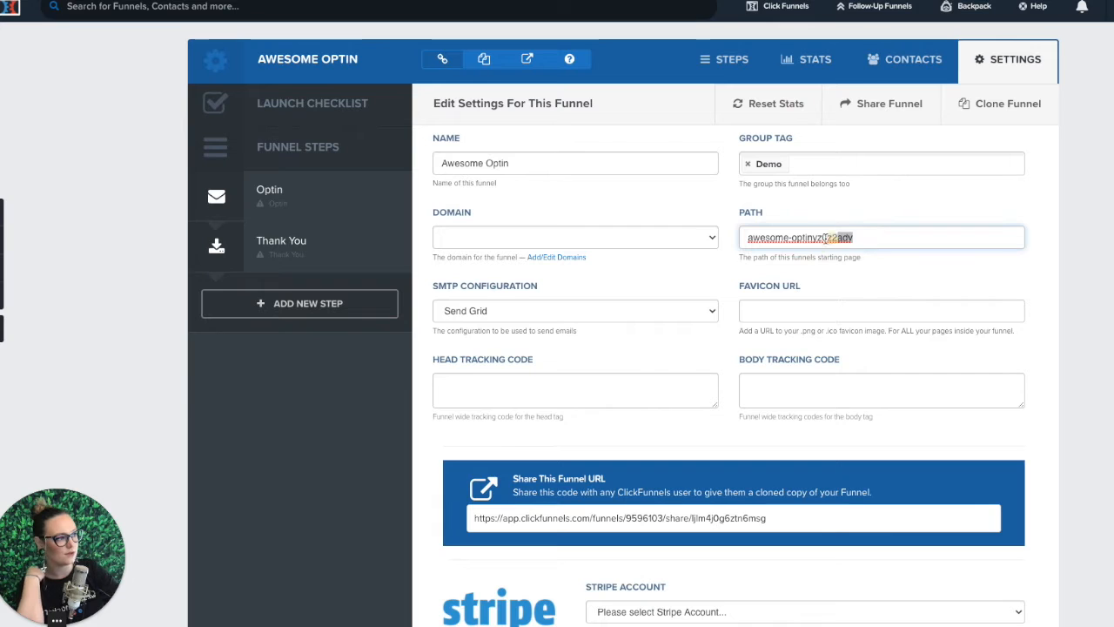
{"action": "left_click", "coordinate": [921, 240]}
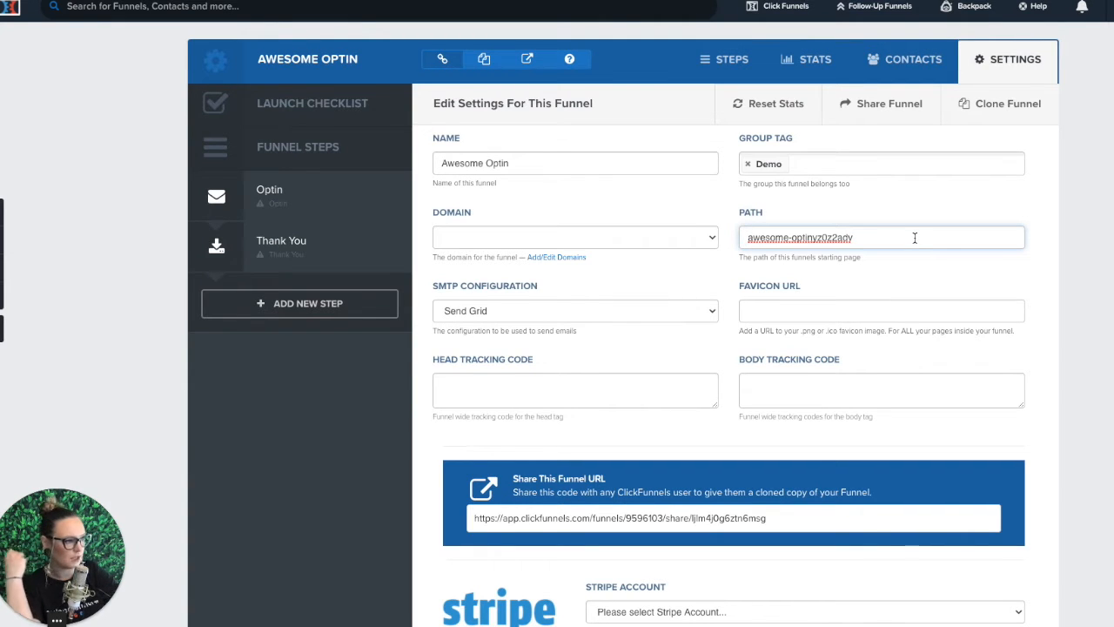
{"action": "left_click", "coordinate": [573, 309]}
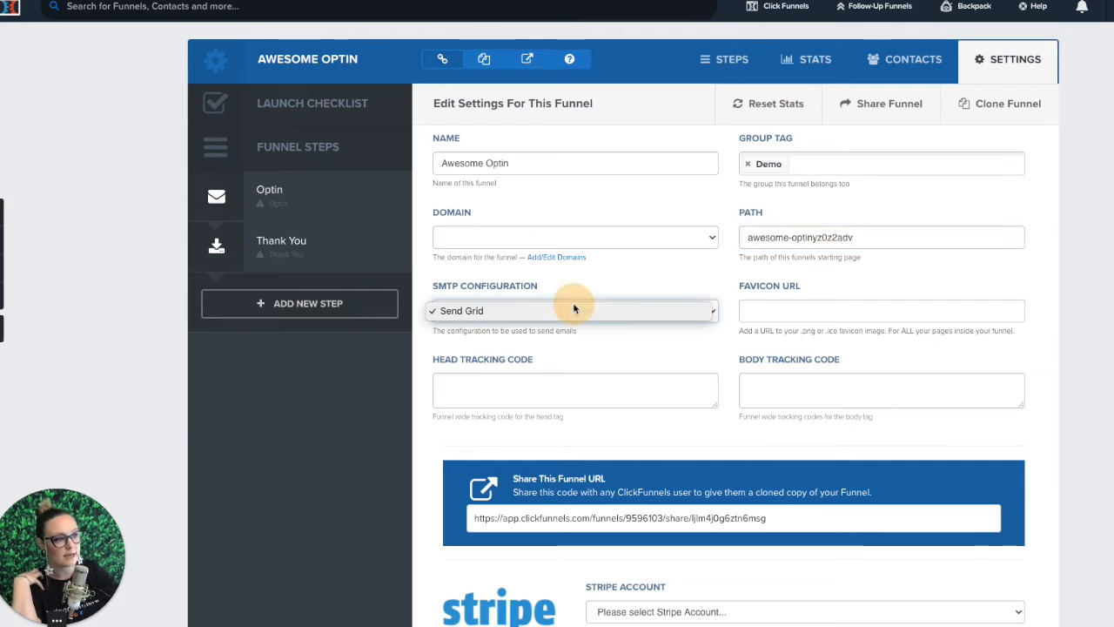
{"action": "left_click", "coordinate": [572, 310]}
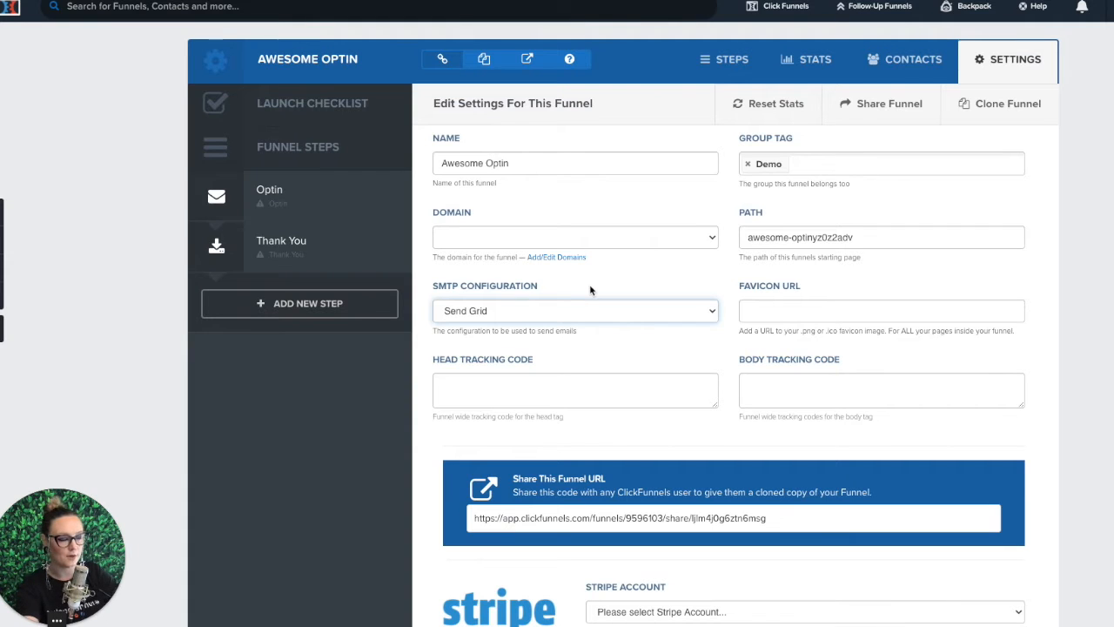
Step: Fill the favicon URL with the suggested address ending in apple-icon-114x114.png and save the funnel settings
{"action": "left_click", "coordinate": [841, 307]}
{"action": "left_click", "coordinate": [914, 341]}
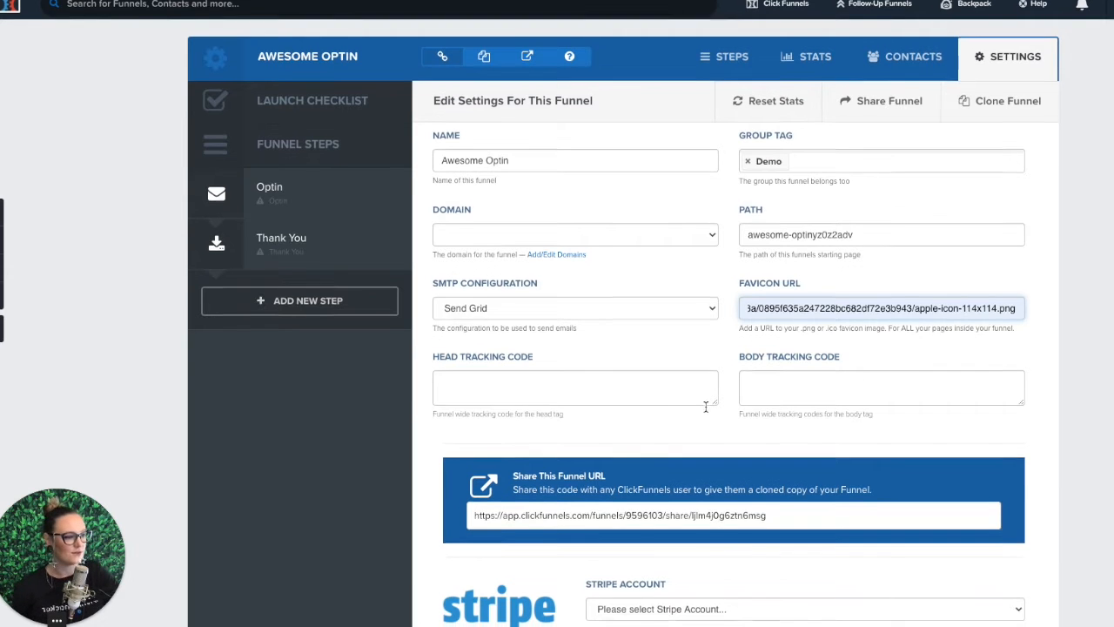
{"action": "scroll", "coordinate": [706, 408], "scroll_direction": "down", "scroll_amount": 1}
{"action": "scroll", "coordinate": [706, 407], "scroll_direction": "down", "scroll_amount": 1}
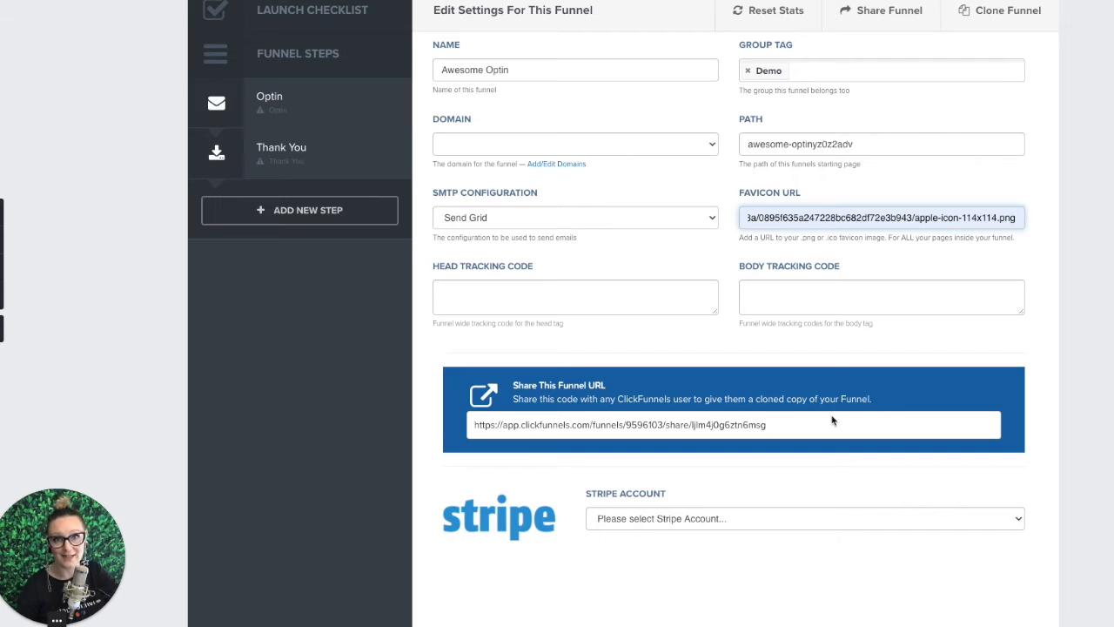
{"action": "scroll", "coordinate": [832, 424], "scroll_direction": "down", "scroll_amount": 1}
{"action": "scroll", "coordinate": [833, 424], "scroll_direction": "down", "scroll_amount": 2}
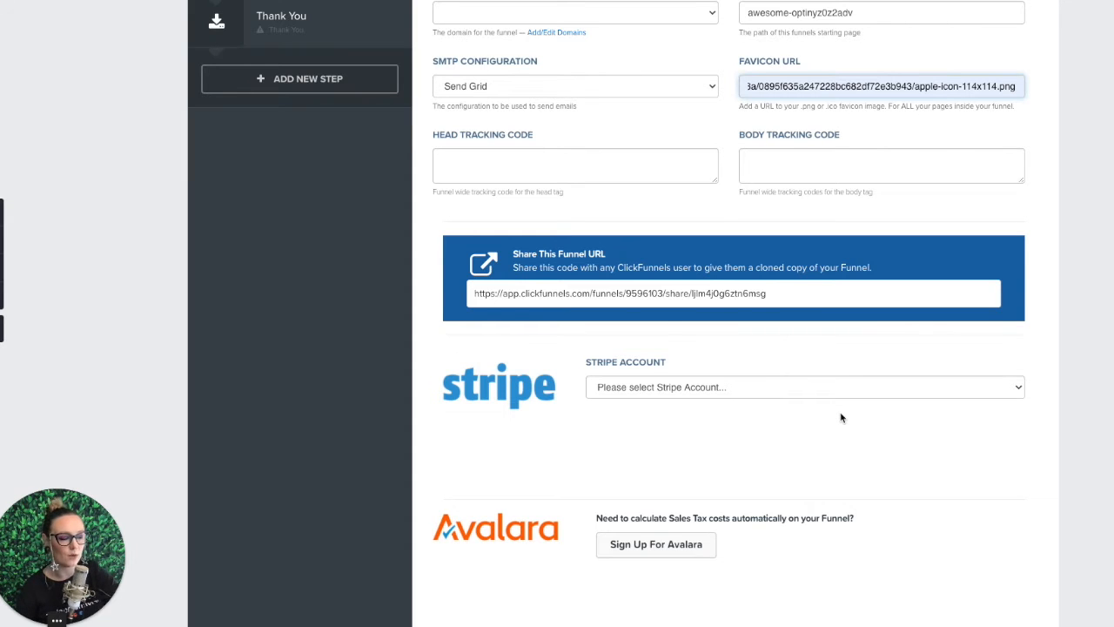
{"action": "scroll", "coordinate": [840, 417], "scroll_direction": "down", "scroll_amount": 3}
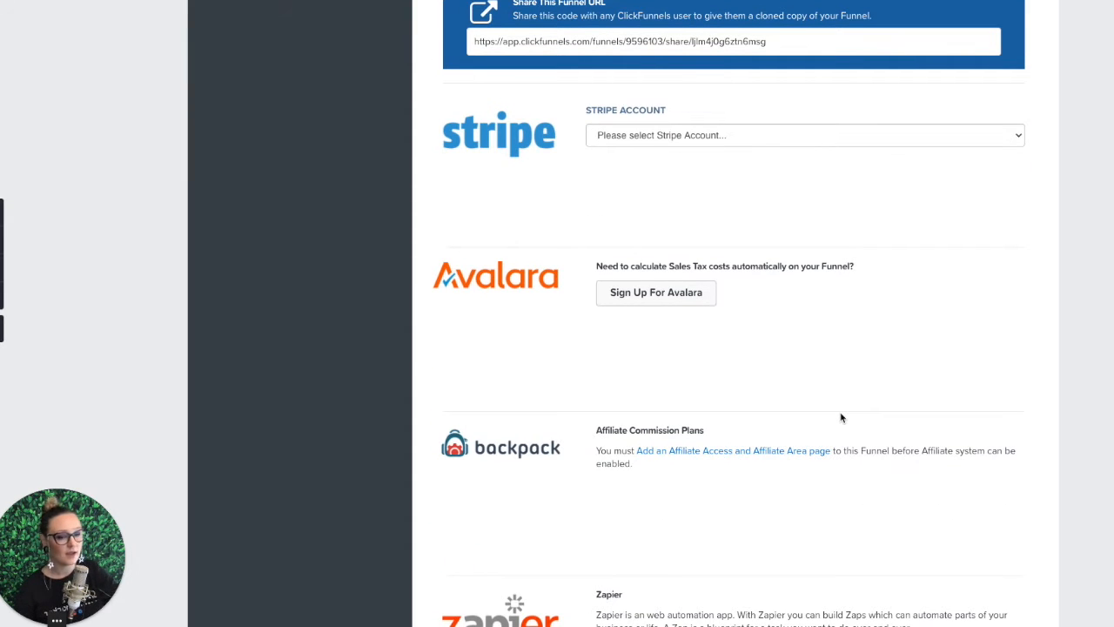
{"action": "scroll", "coordinate": [841, 418], "scroll_direction": "down", "scroll_amount": 15}
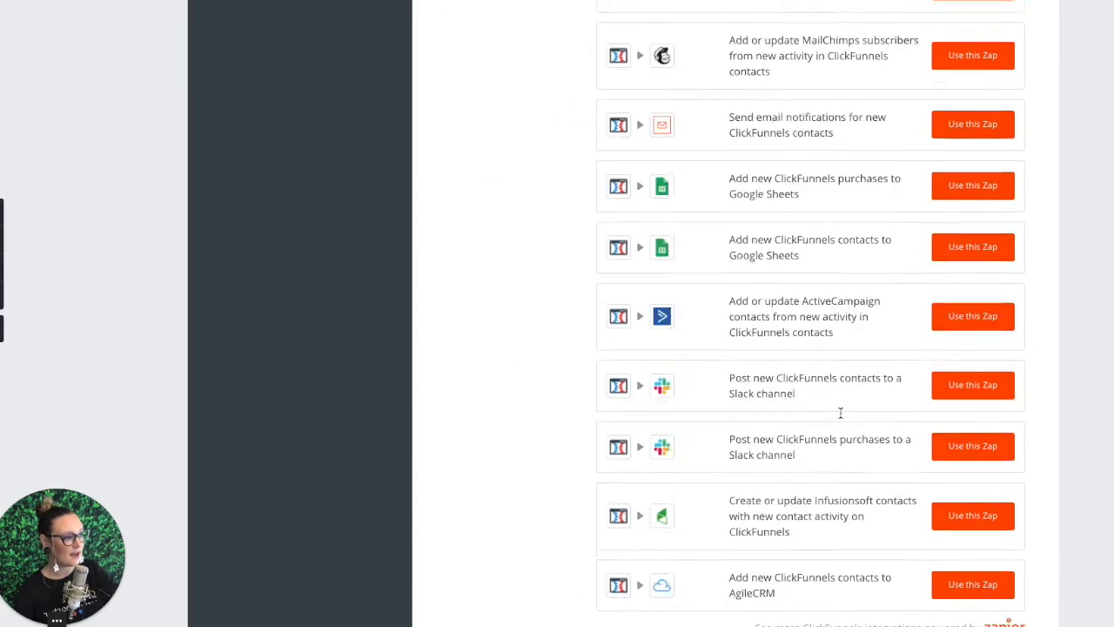
{"action": "left_click", "coordinate": [949, 522]}
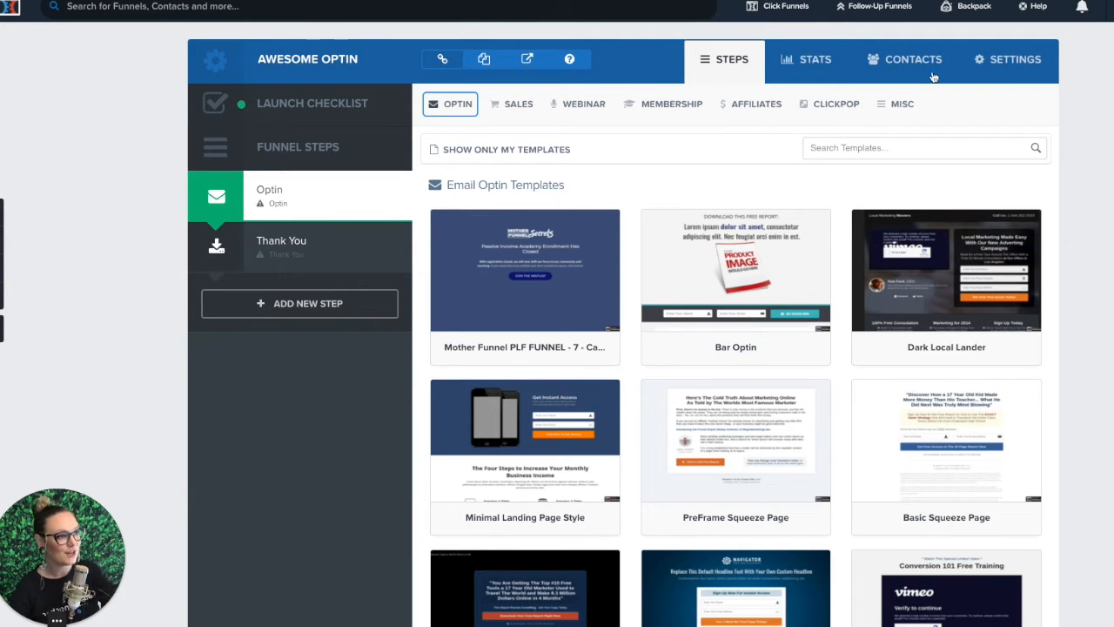
Step: Apply the Mother Funnel PLF FUNNEL - 5 template with the "Amplify the Performance" headline to the Optin step
{"action": "left_click", "coordinate": [460, 108]}
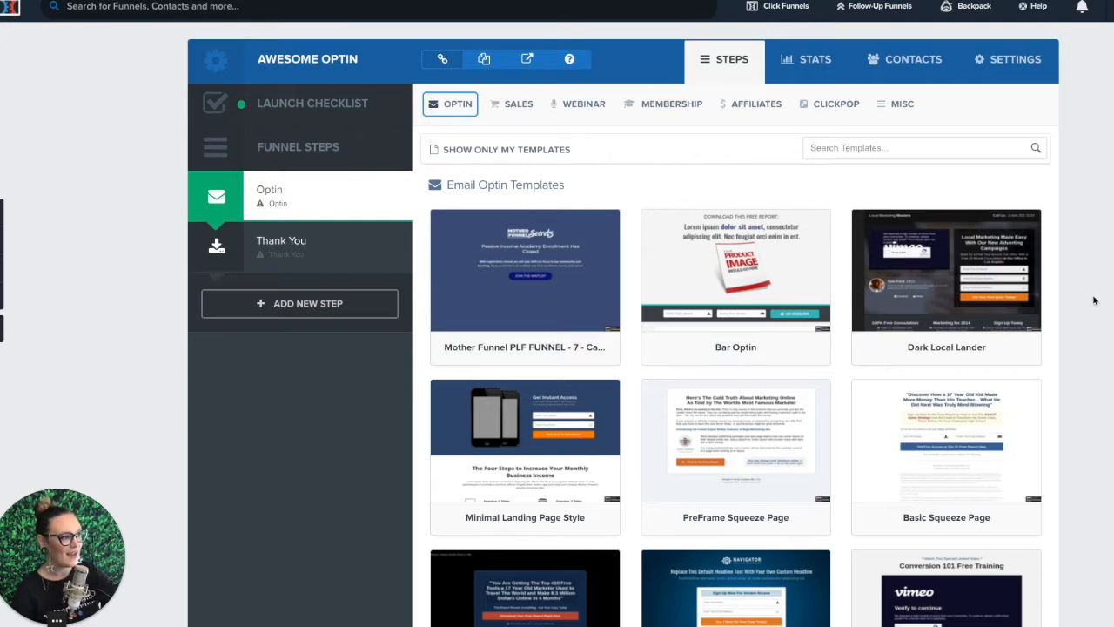
{"action": "scroll", "coordinate": [1097, 301], "scroll_direction": "down", "scroll_amount": 1}
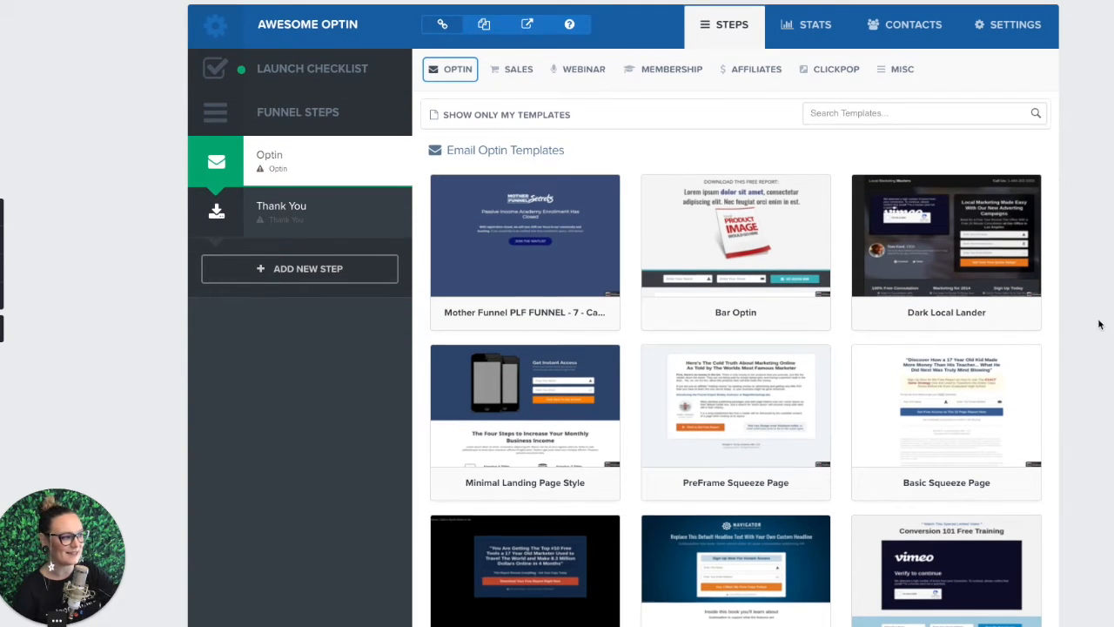
{"action": "scroll", "coordinate": [1103, 322], "scroll_direction": "down", "scroll_amount": 5}
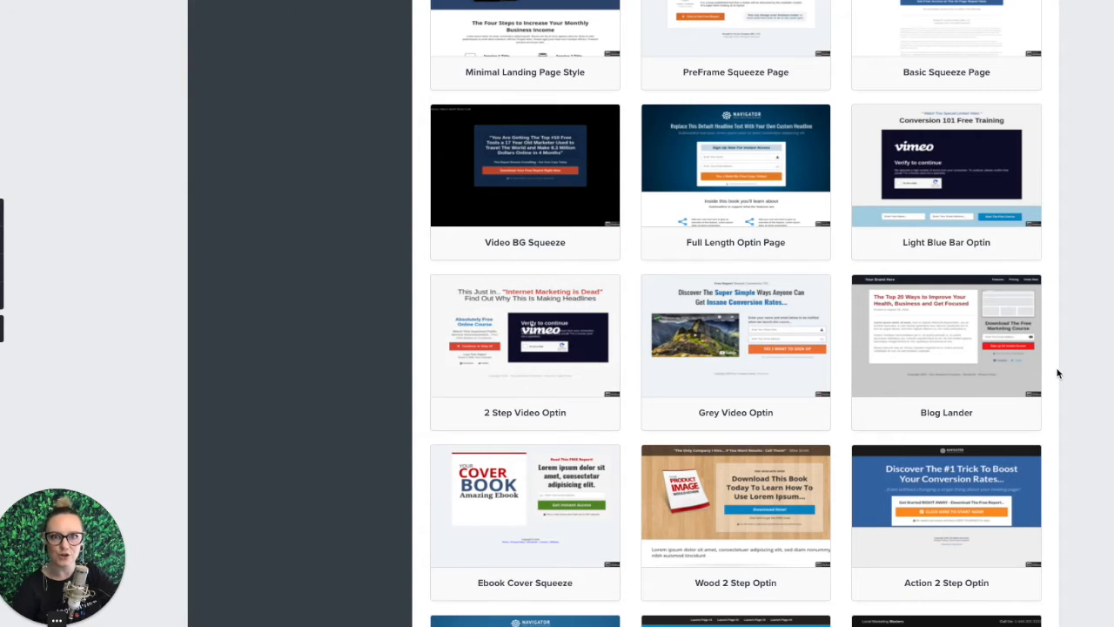
{"action": "mouse_move", "coordinate": [1032, 396]}
{"action": "scroll", "coordinate": [1036, 416], "scroll_direction": "down", "scroll_amount": 1}
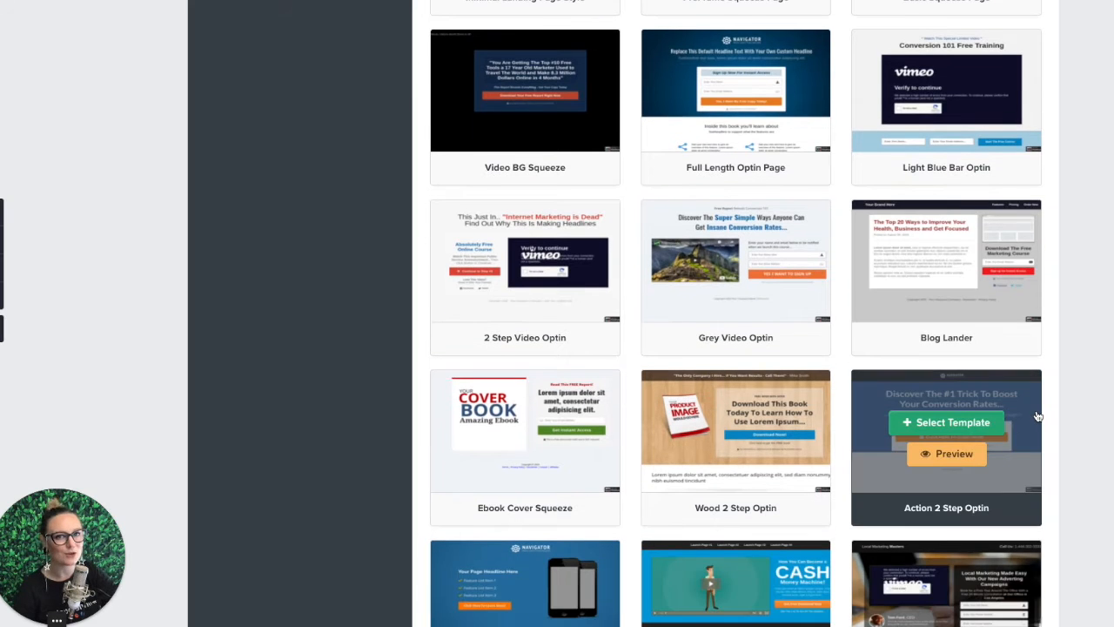
{"action": "scroll", "coordinate": [1036, 416], "scroll_direction": "down", "scroll_amount": 2}
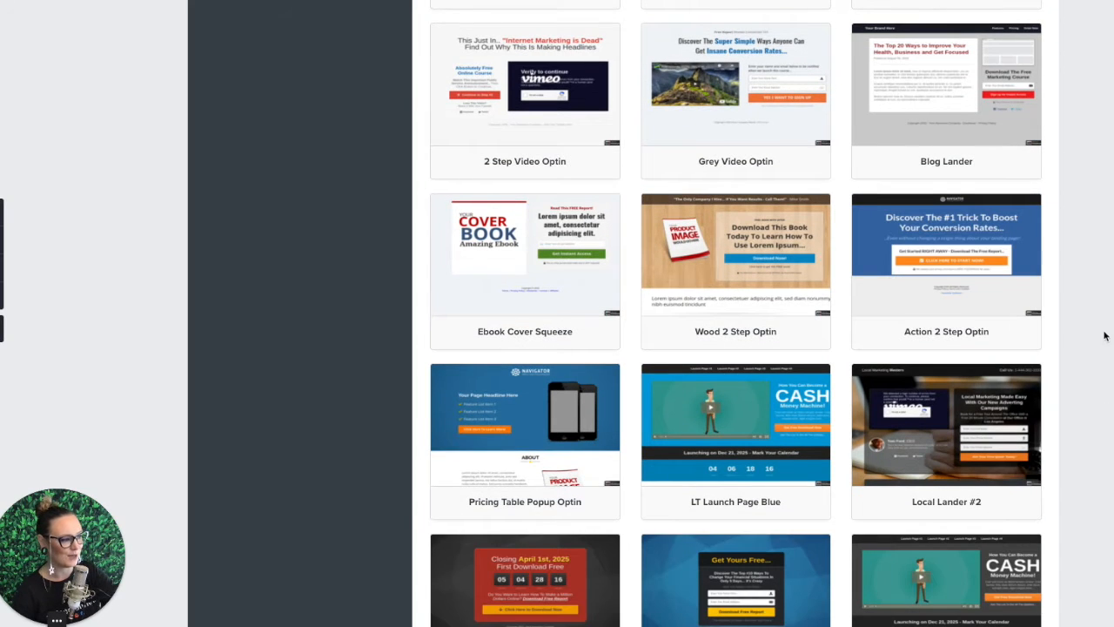
{"action": "scroll", "coordinate": [1104, 336], "scroll_direction": "down", "scroll_amount": 2}
{"action": "scroll", "coordinate": [1105, 336], "scroll_direction": "down", "scroll_amount": 2}
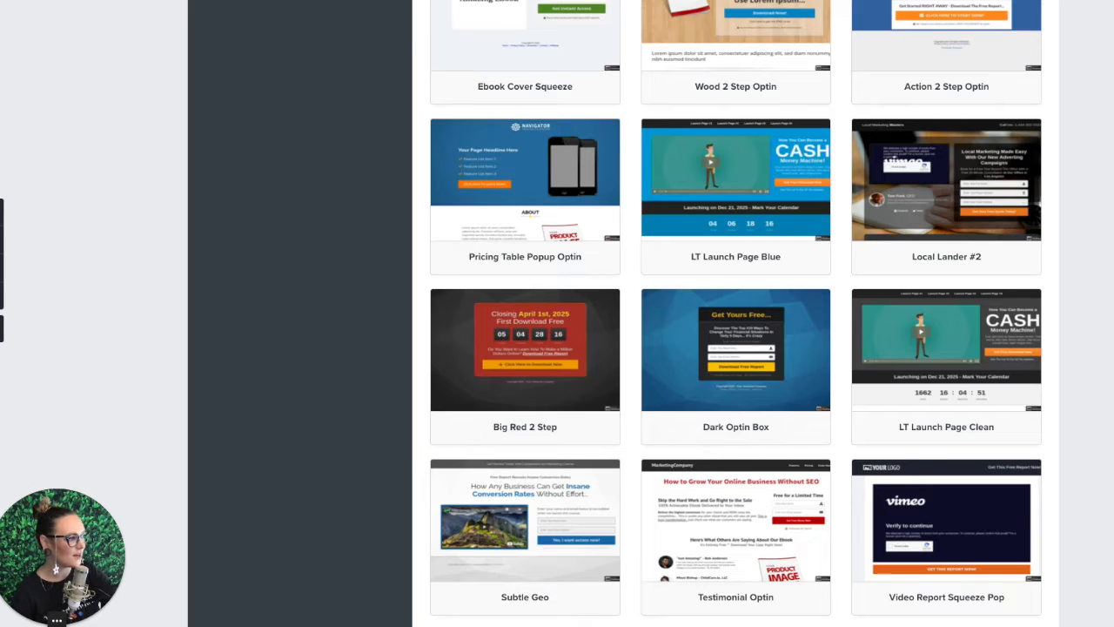
{"action": "scroll", "coordinate": [736, 313], "scroll_direction": "down", "scroll_amount": 3}
{"action": "scroll", "coordinate": [736, 313], "scroll_direction": "down", "scroll_amount": 5}
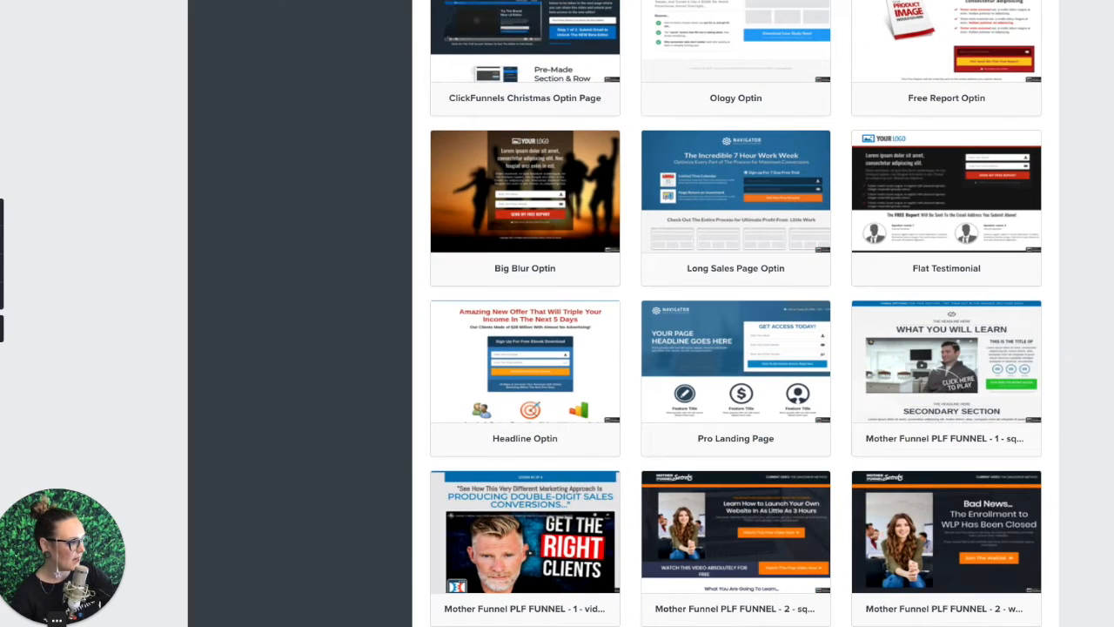
{"action": "scroll", "coordinate": [736, 313], "scroll_direction": "down", "scroll_amount": 3}
{"action": "scroll", "coordinate": [737, 313], "scroll_direction": "down", "scroll_amount": 5}
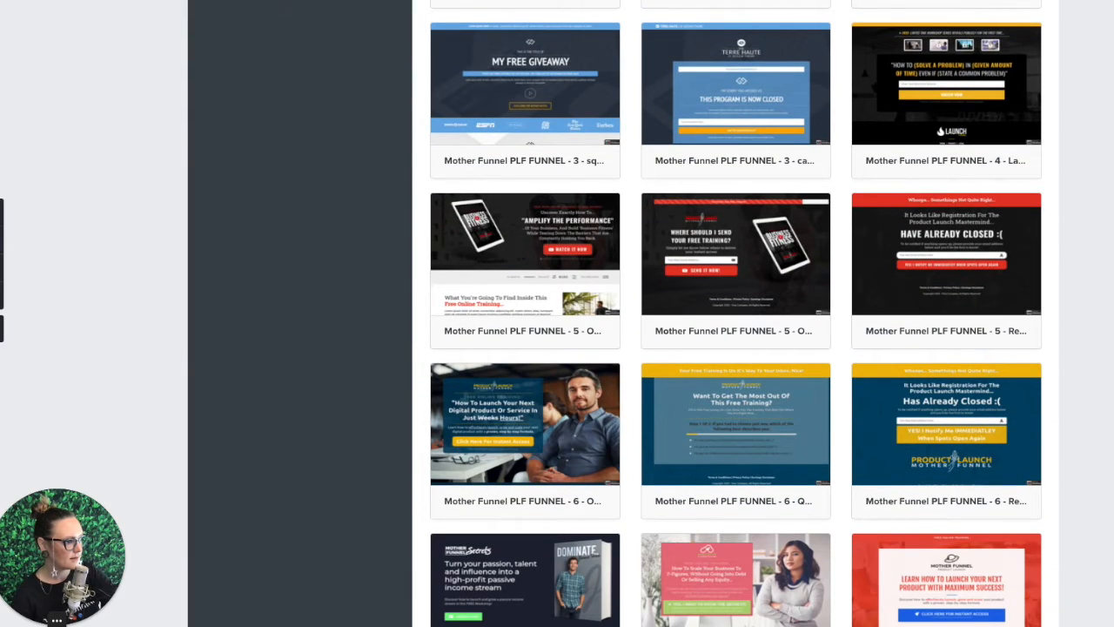
{"action": "mouse_move", "coordinate": [477, 261]}
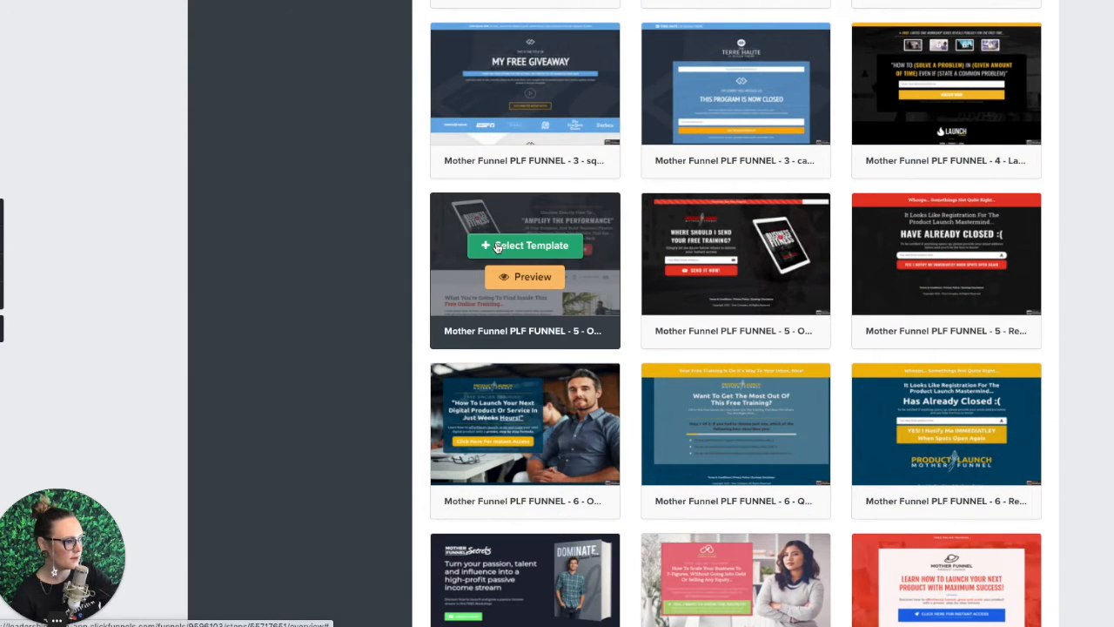
{"action": "left_click", "coordinate": [497, 247]}
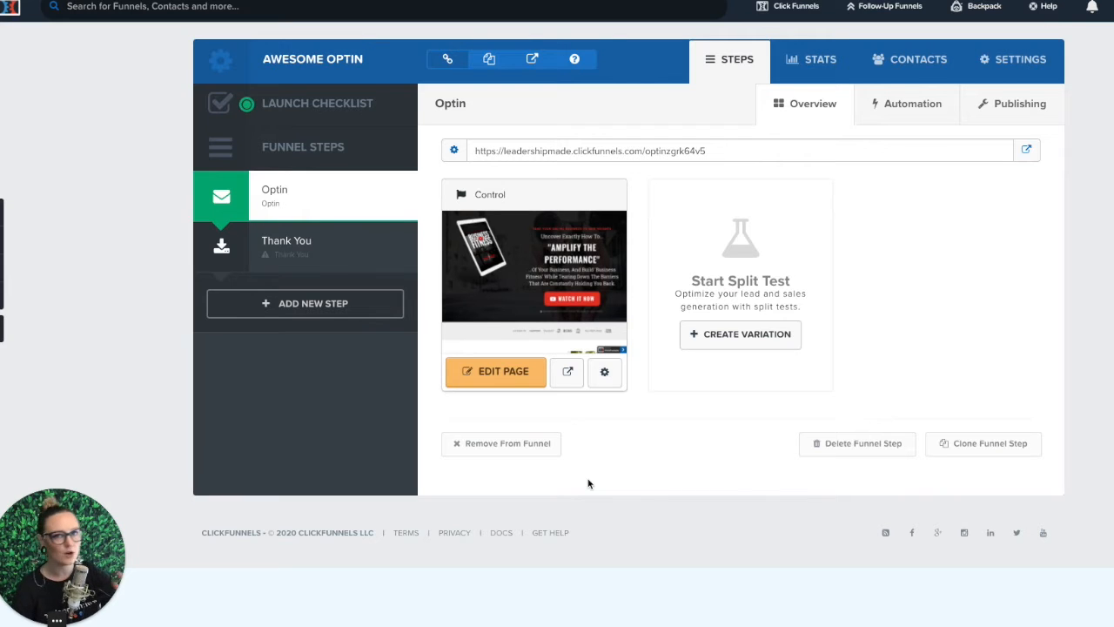
Step: Open the Optin step's page for editing and look through its sections from the headline down to the footer
{"action": "left_click", "coordinate": [491, 377]}
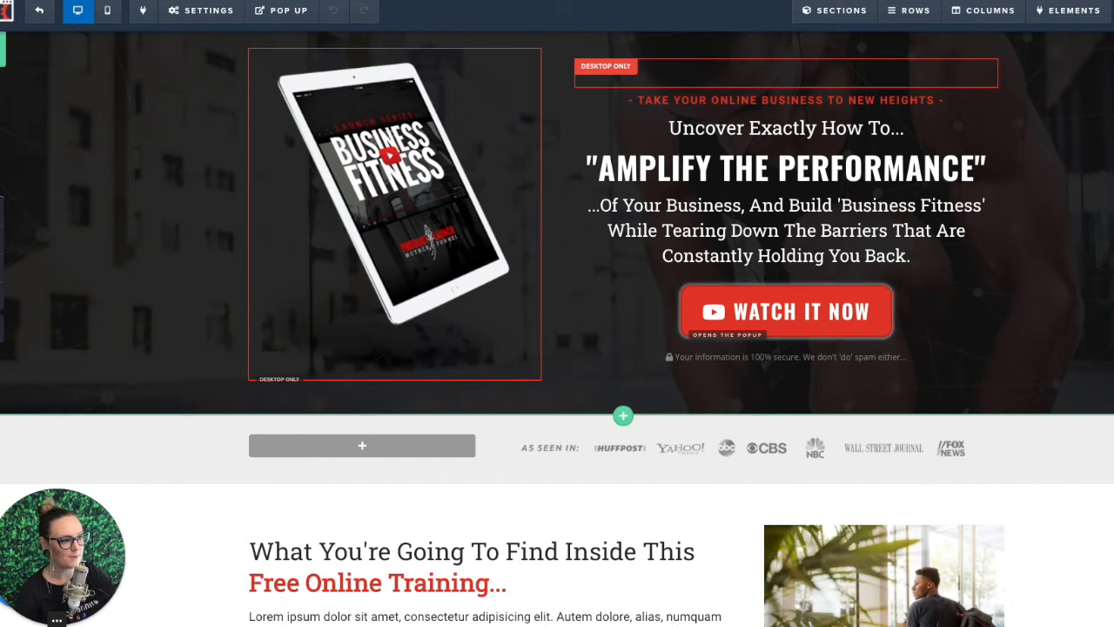
{"action": "scroll", "coordinate": [1113, 382], "scroll_direction": "down", "scroll_amount": 4}
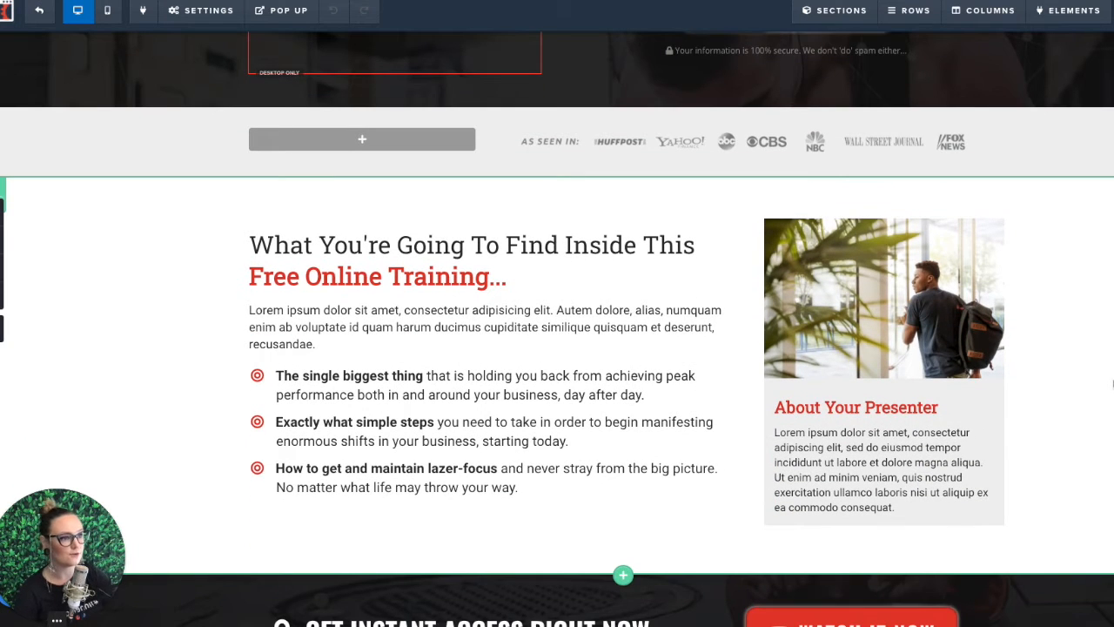
{"action": "scroll", "coordinate": [1113, 383], "scroll_direction": "down", "scroll_amount": 2}
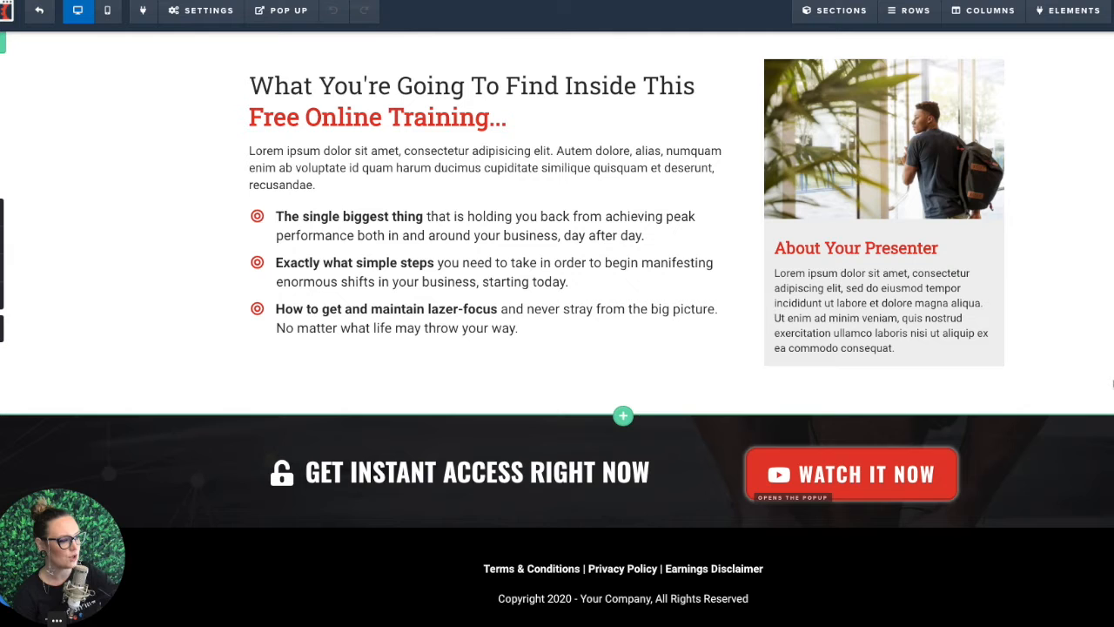
{"action": "scroll", "coordinate": [1112, 383], "scroll_direction": "up", "scroll_amount": 6}
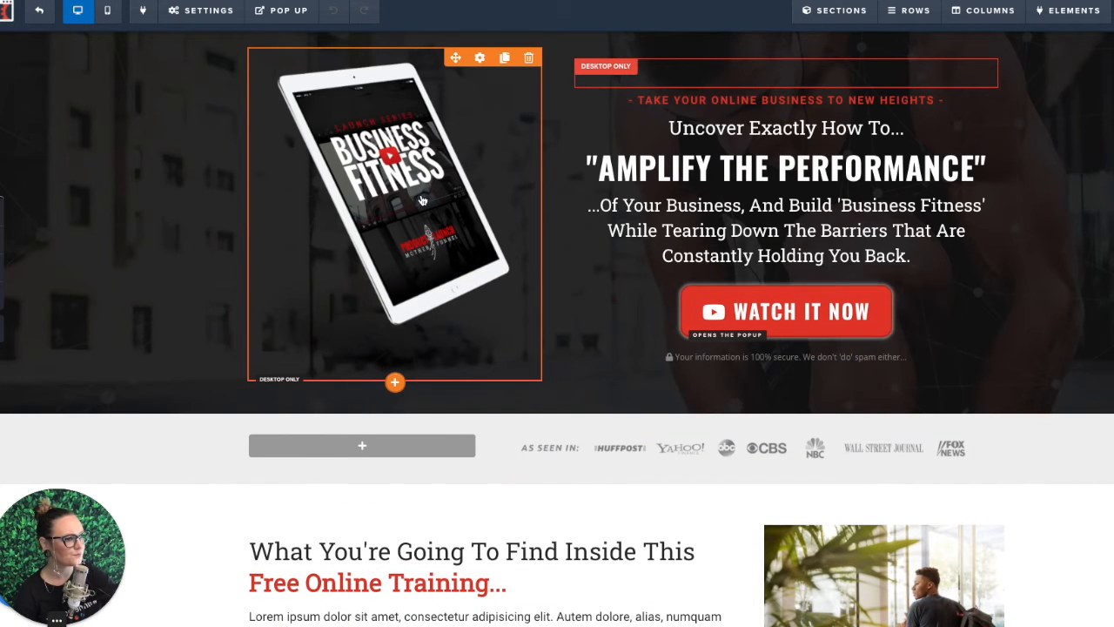
Step: Change the text color of the "Take Your Online Business To New Heights" tagline to the recently used teal green
{"action": "left_click", "coordinate": [761, 101]}
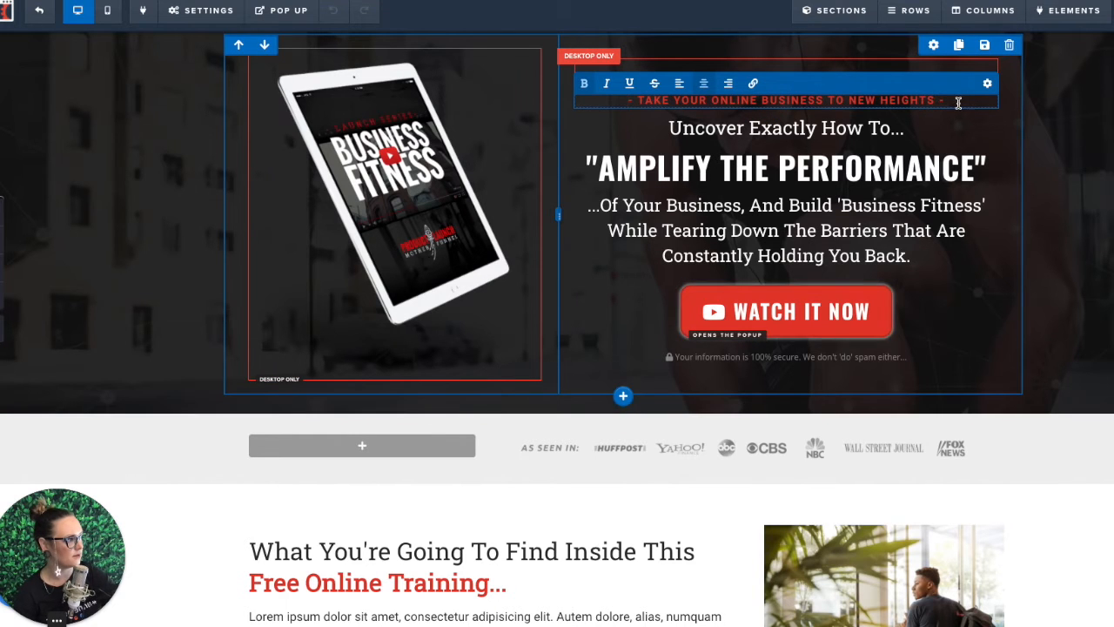
{"action": "left_click_drag", "start_coordinate": [957, 101], "coordinate": [631, 99]}
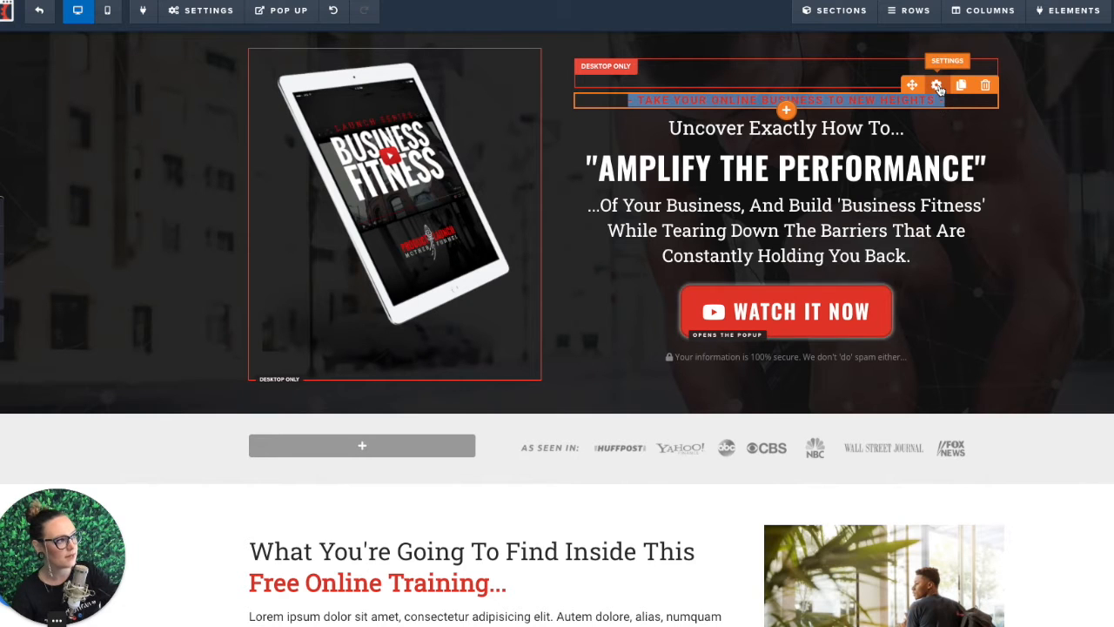
{"action": "left_click", "coordinate": [936, 85]}
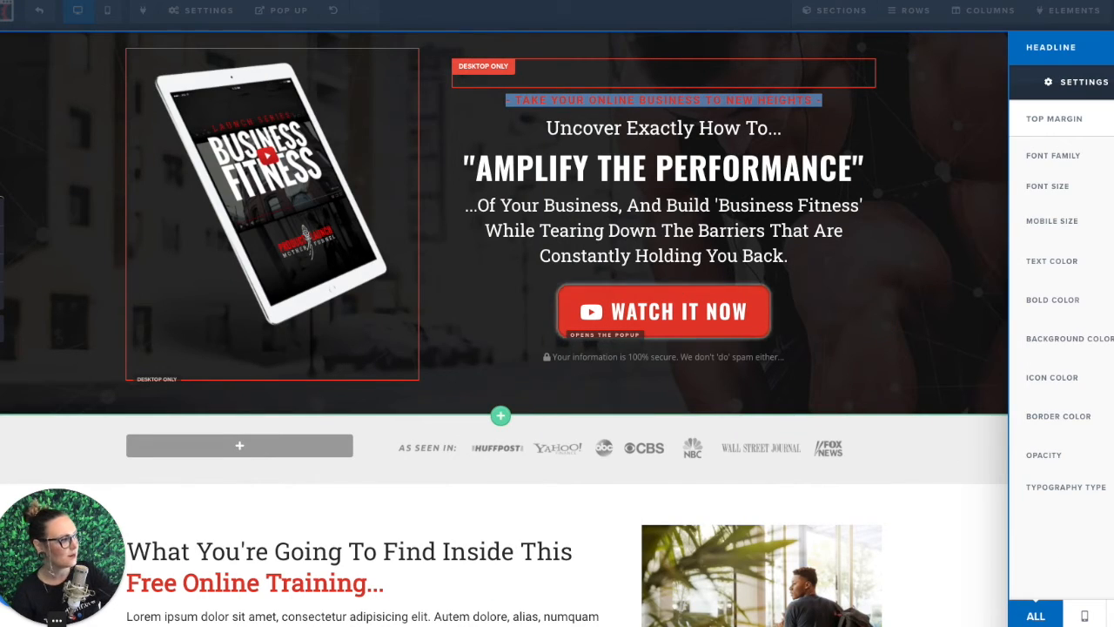
{"action": "left_click", "coordinate": [1113, 261]}
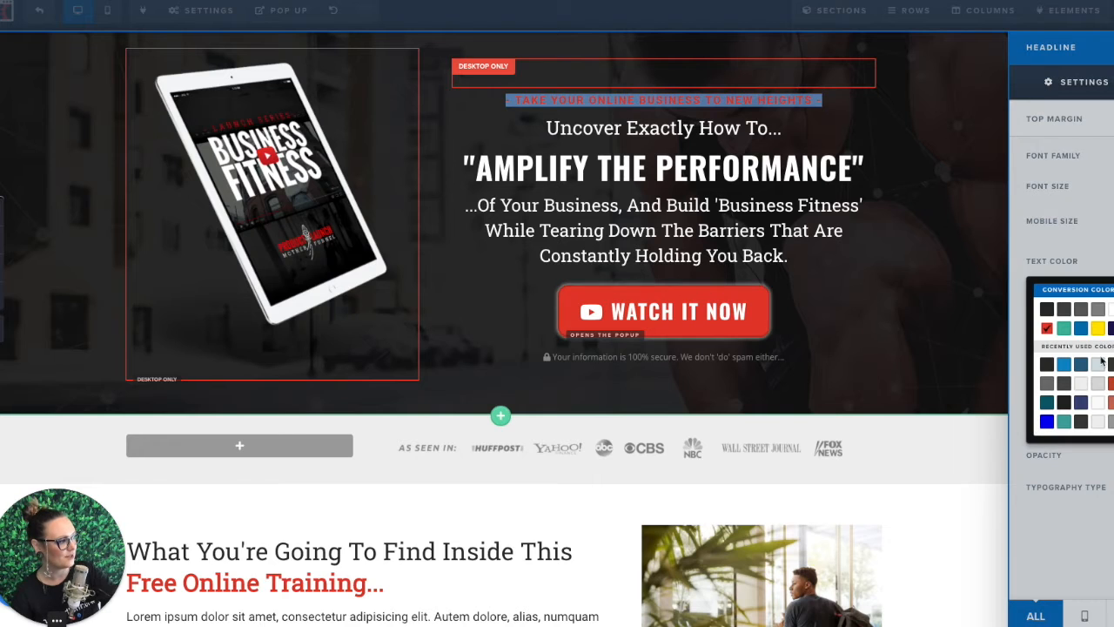
{"action": "left_click", "coordinate": [1049, 402]}
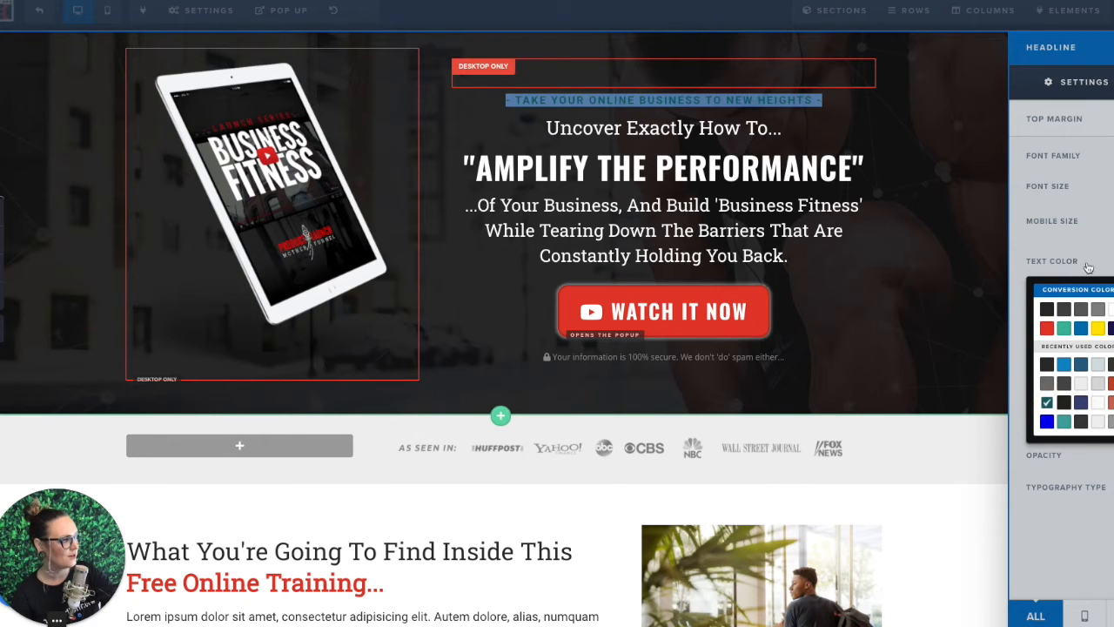
{"action": "left_click", "coordinate": [1087, 236]}
{"action": "left_click", "coordinate": [1109, 261]}
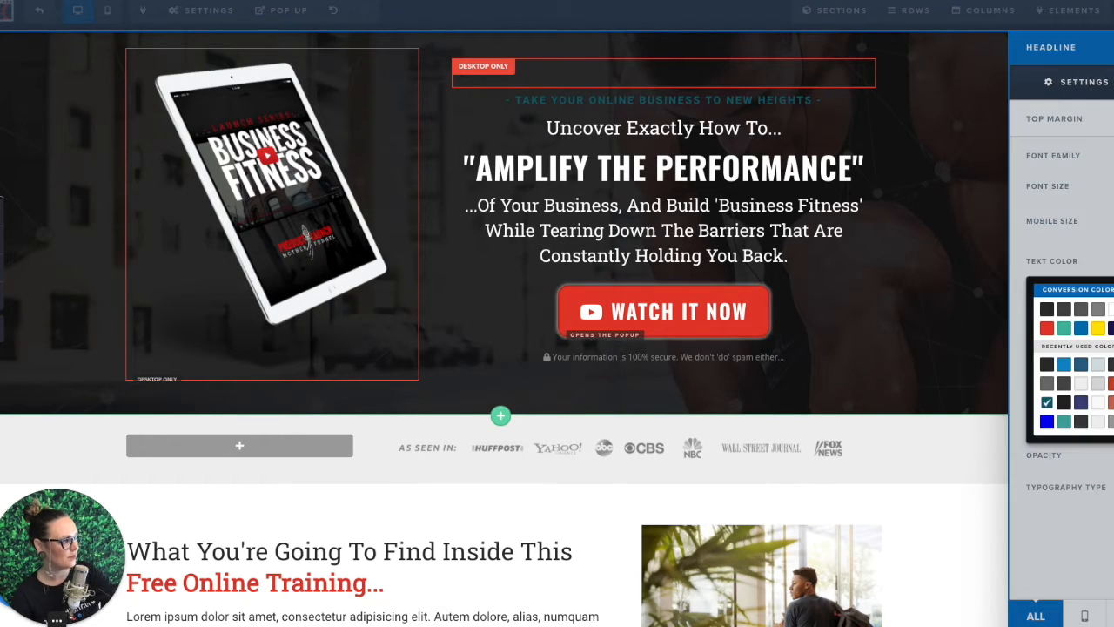
{"action": "left_click", "coordinate": [1063, 423]}
{"action": "left_click", "coordinate": [1084, 260]}
Step: Set the tagline's bold color and border color to the same teal green and return to the page
{"action": "left_click", "coordinate": [1101, 299]}
{"action": "left_click", "coordinate": [1064, 463]}
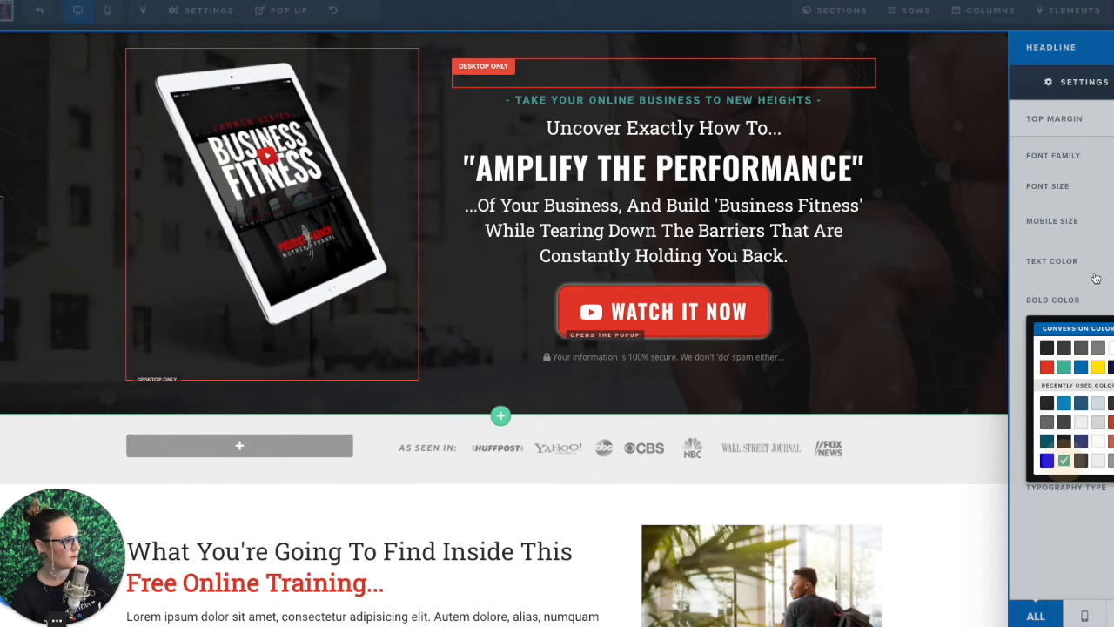
{"action": "left_click", "coordinate": [1087, 418]}
{"action": "left_click", "coordinate": [1063, 577]}
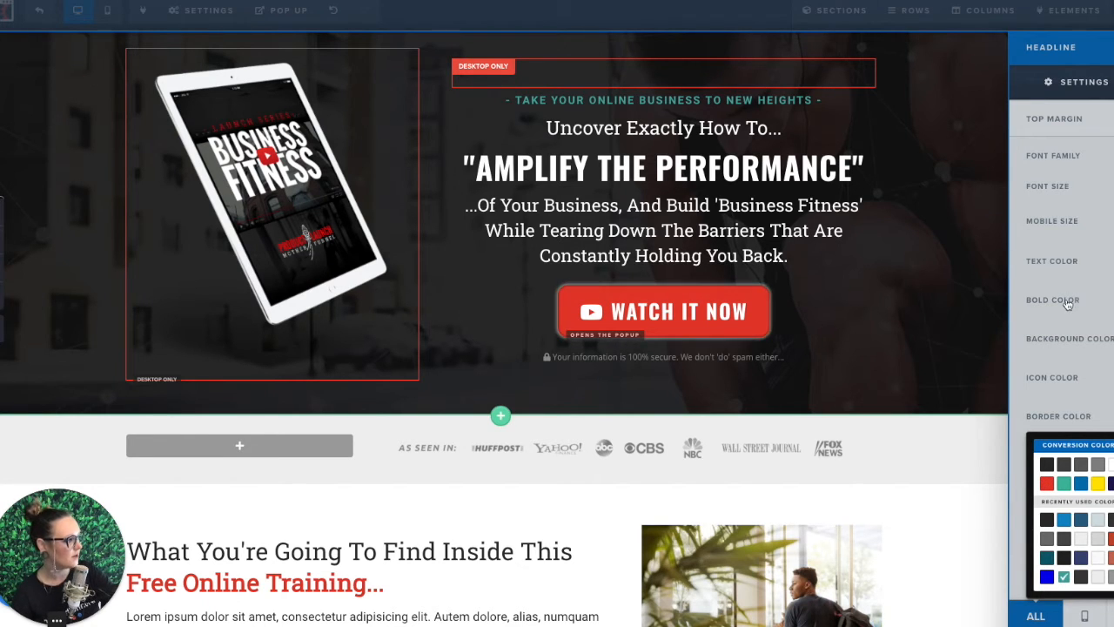
{"action": "left_click", "coordinate": [1024, 316]}
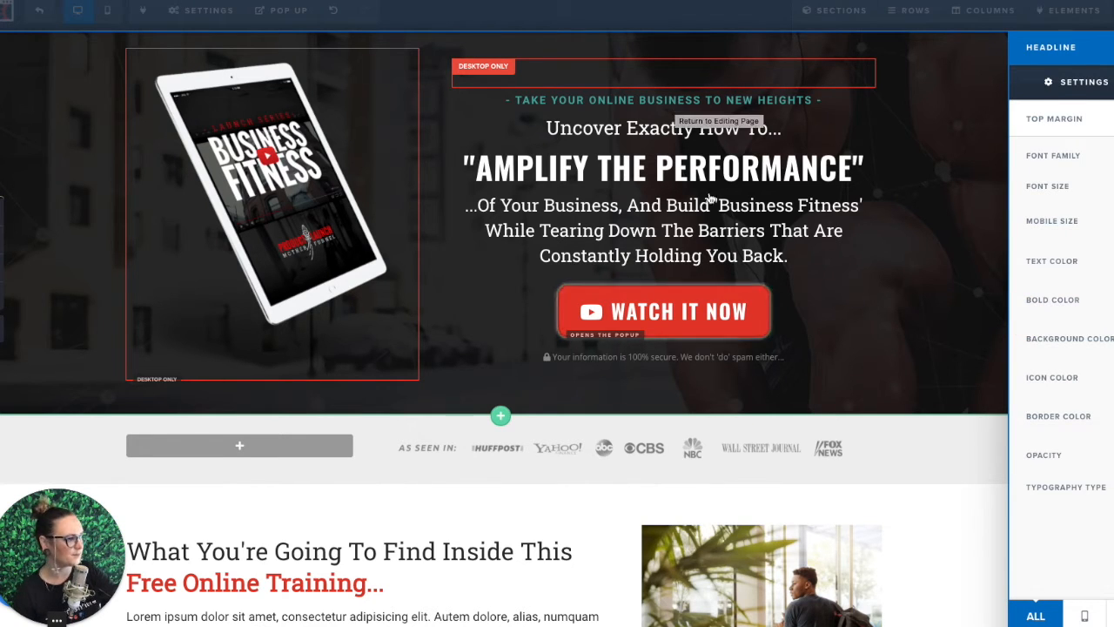
{"action": "left_click", "coordinate": [676, 107]}
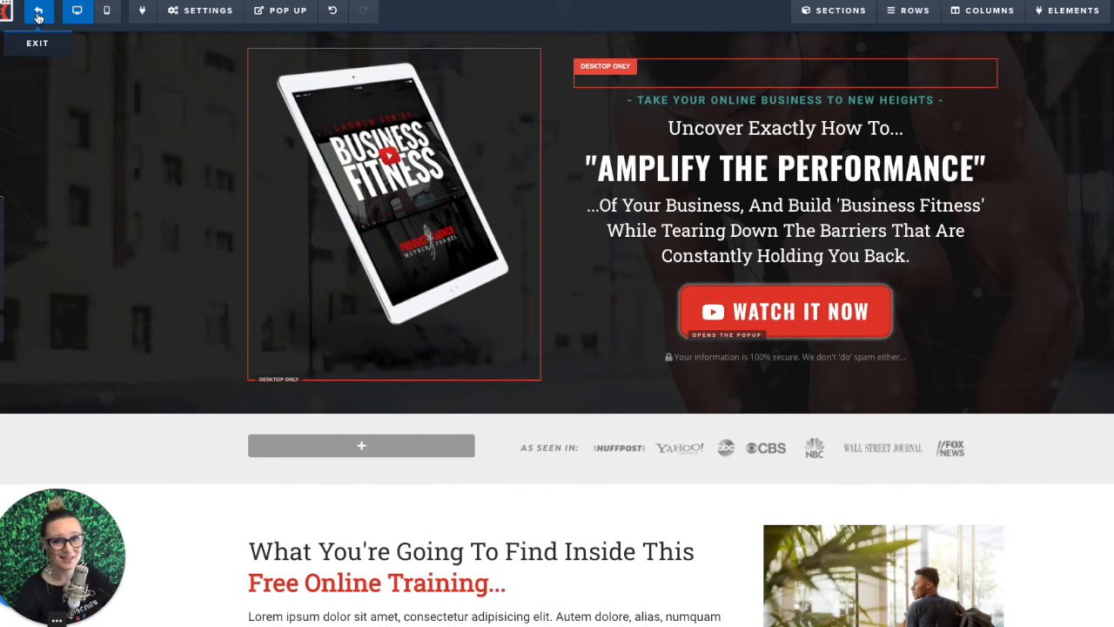
Step: Exit the page editor and add a funnel step named Better Optin Page, shown in the funnel
{"action": "left_click", "coordinate": [38, 16]}
{"action": "left_click", "coordinate": [731, 153]}
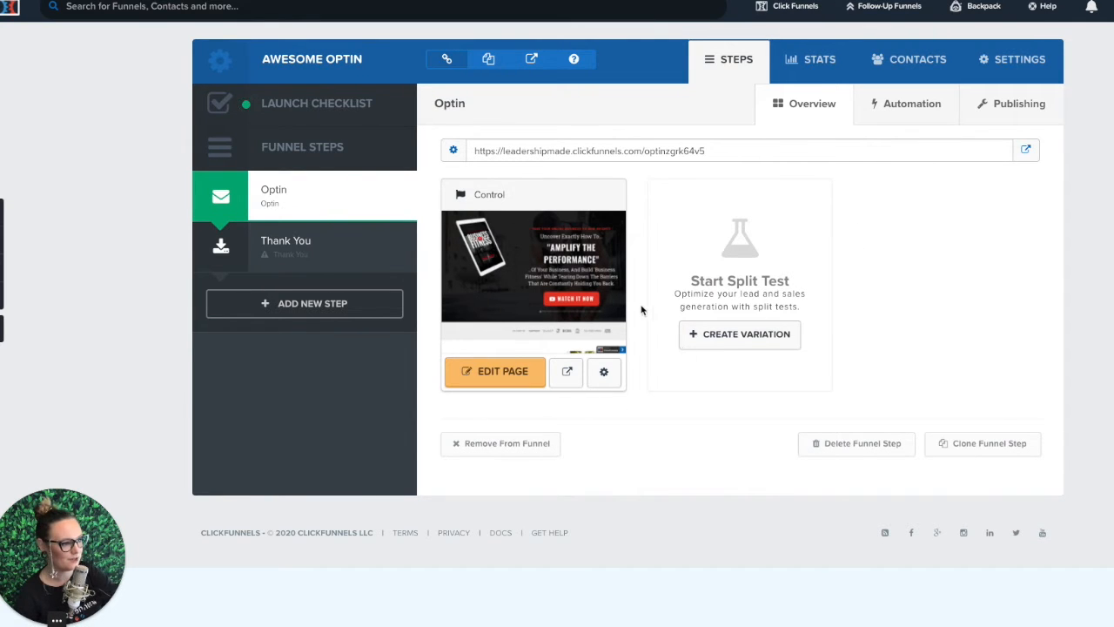
{"action": "left_click", "coordinate": [307, 305]}
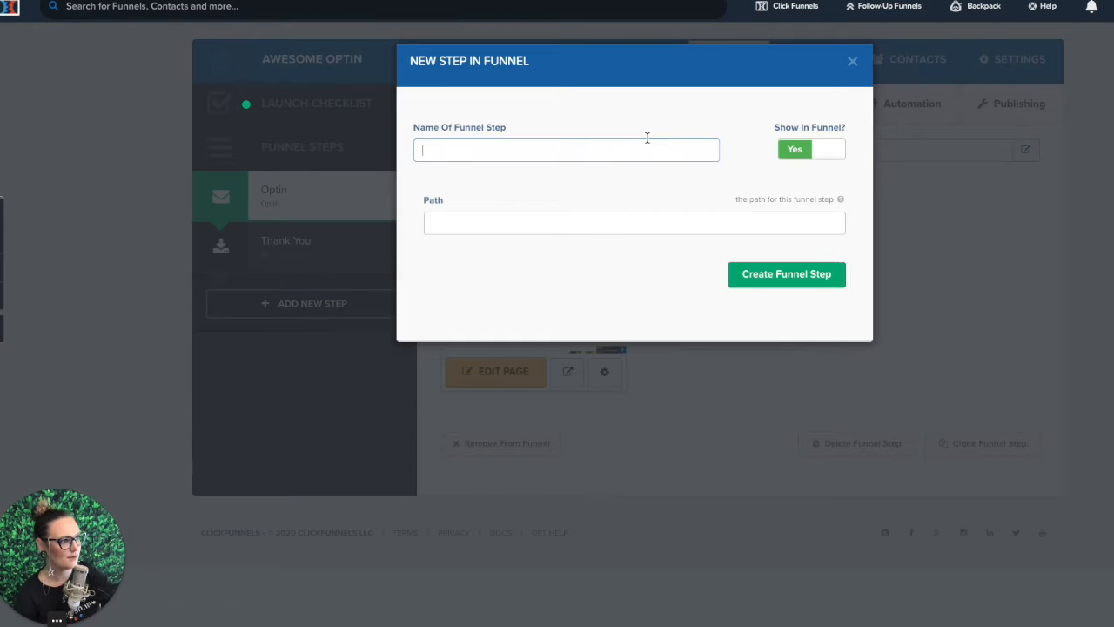
{"action": "type", "text": "Bet"}
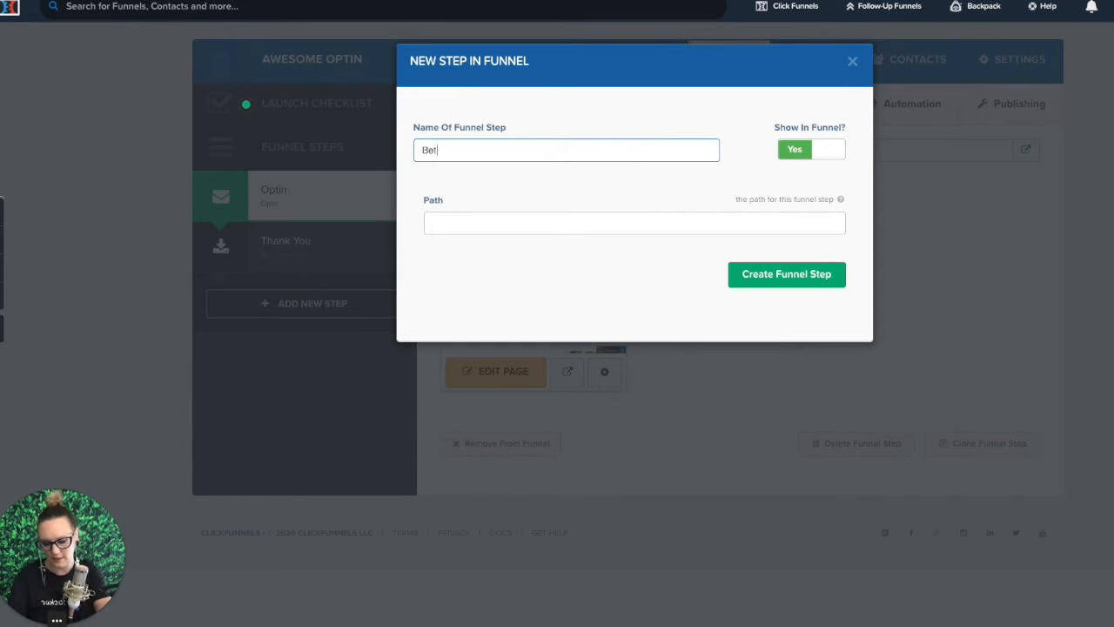
{"action": "type", "text": "ter Optin Page"}
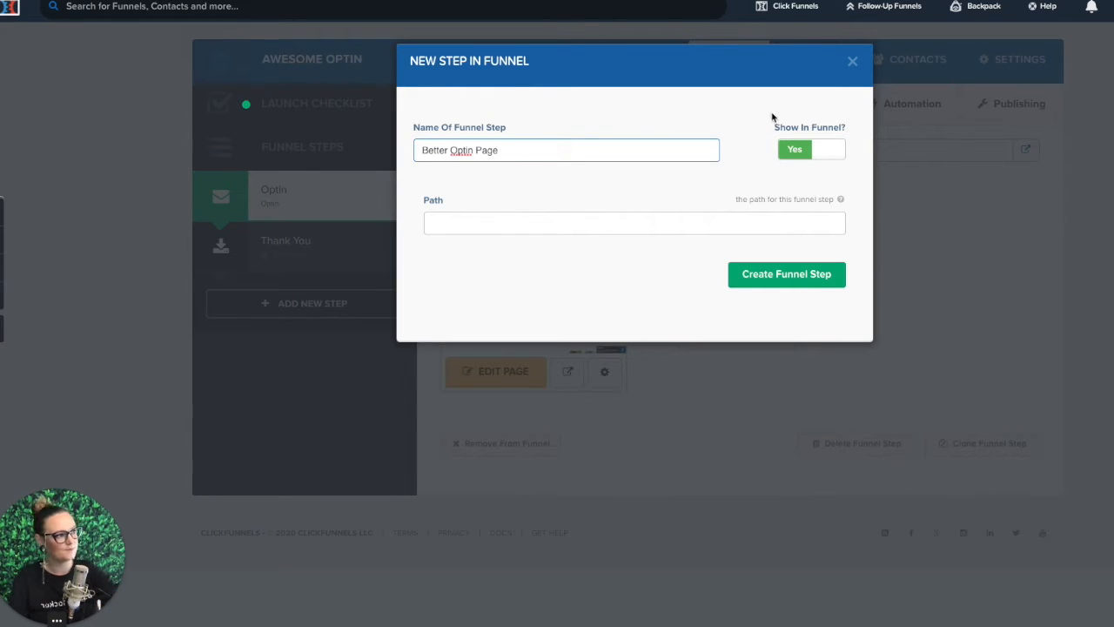
{"action": "left_click", "coordinate": [776, 280]}
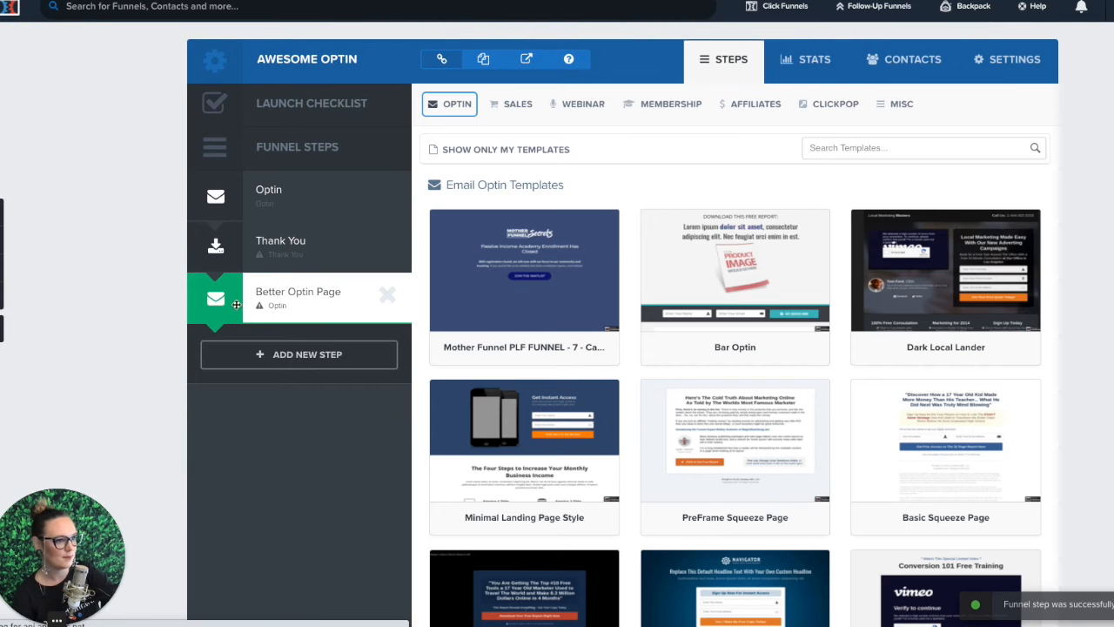
Step: Move the Better Optin Page step above Thank You and delete the original Optin step
{"action": "left_click_drag", "start_coordinate": [215, 301], "coordinate": [213, 215]}
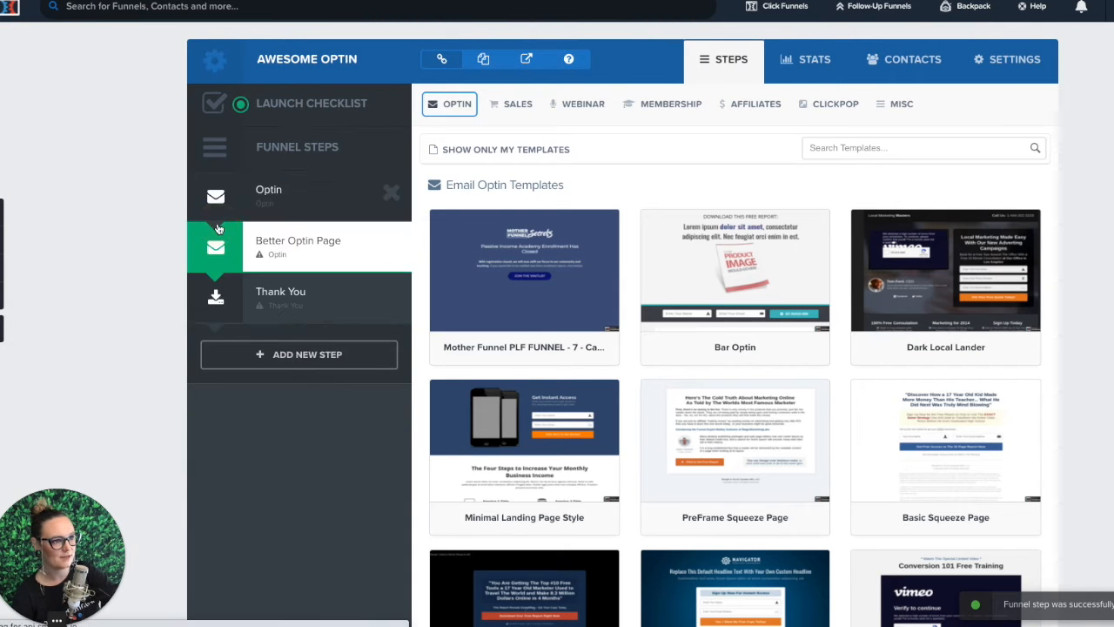
{"action": "left_click", "coordinate": [392, 194]}
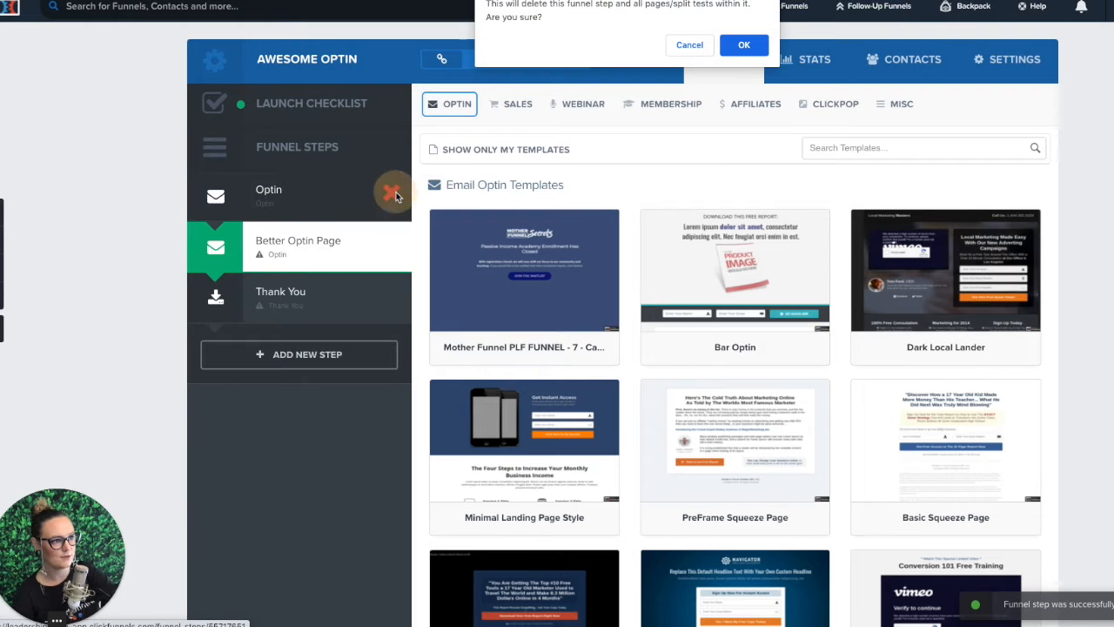
{"action": "left_click", "coordinate": [741, 44]}
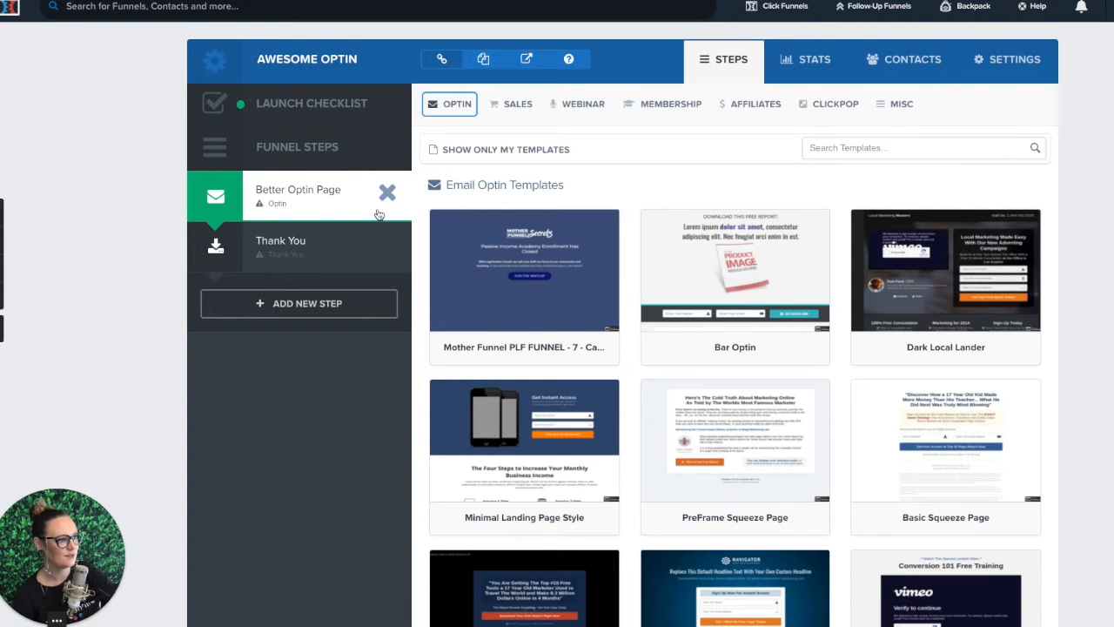
Step: Apply the Bar Optin template to the Better Optin Page step and open its page for editing
{"action": "left_click", "coordinate": [744, 264]}
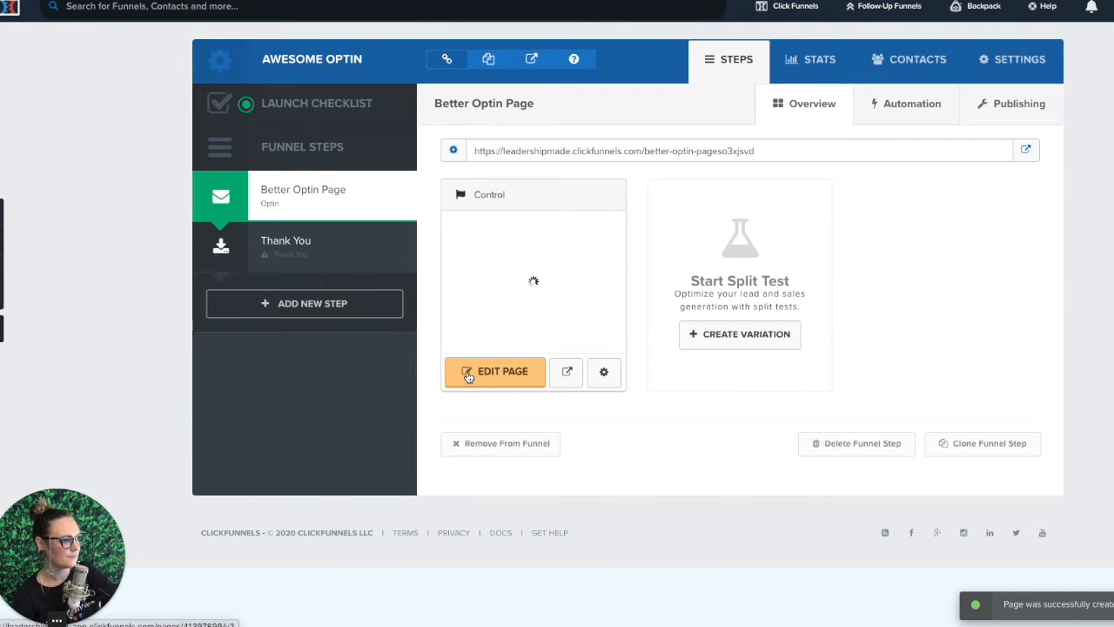
{"action": "left_click", "coordinate": [468, 374]}
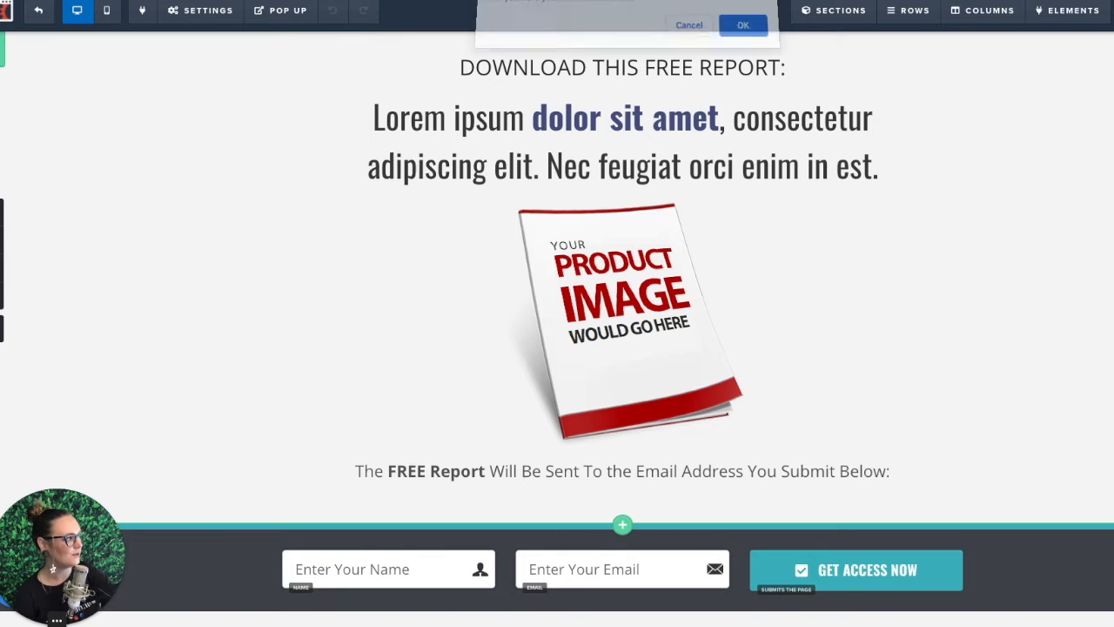
Step: Delete every template section from the page: the free-report header, opt-in form bar, report text and footer
{"action": "left_click", "coordinate": [754, 34]}
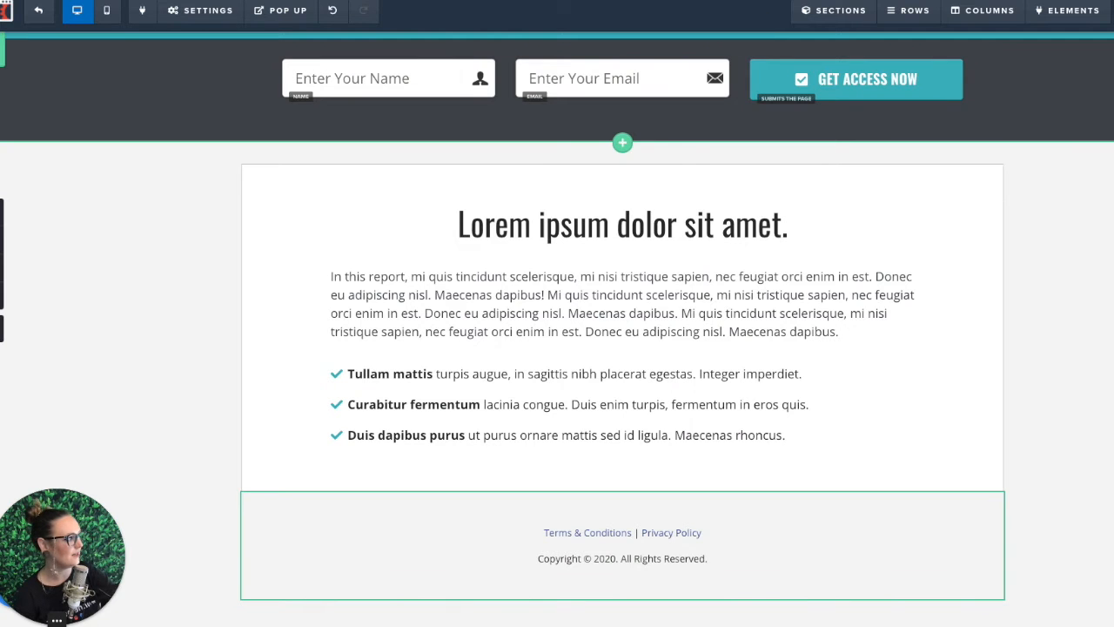
{"action": "left_click", "coordinate": [868, 98]}
{"action": "left_click", "coordinate": [744, 33]}
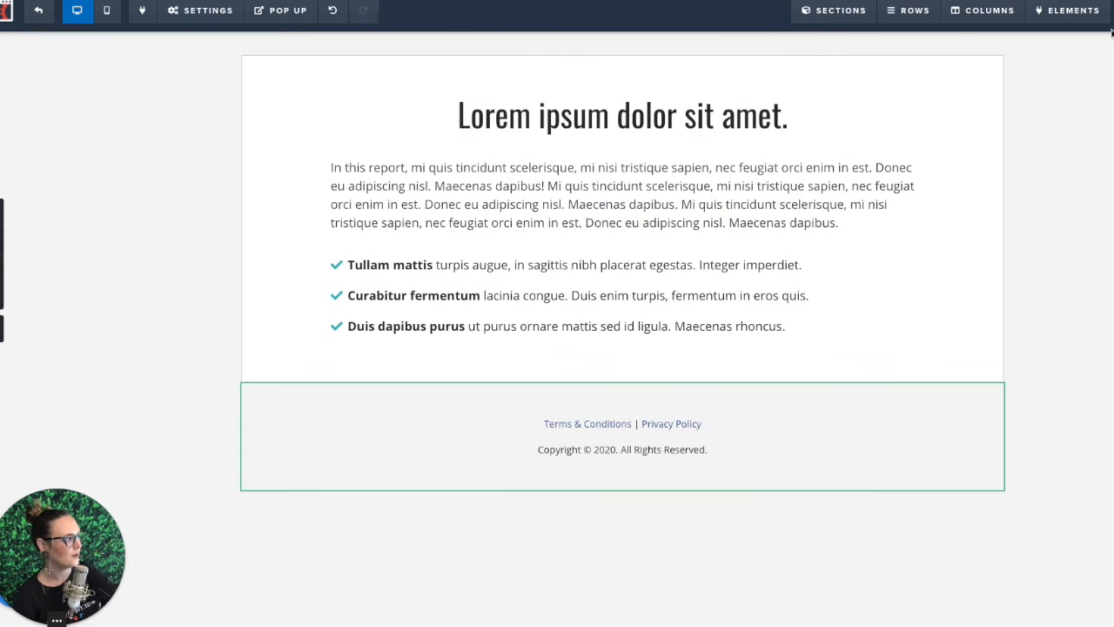
{"action": "left_click", "coordinate": [987, 114]}
{"action": "left_click", "coordinate": [745, 31]}
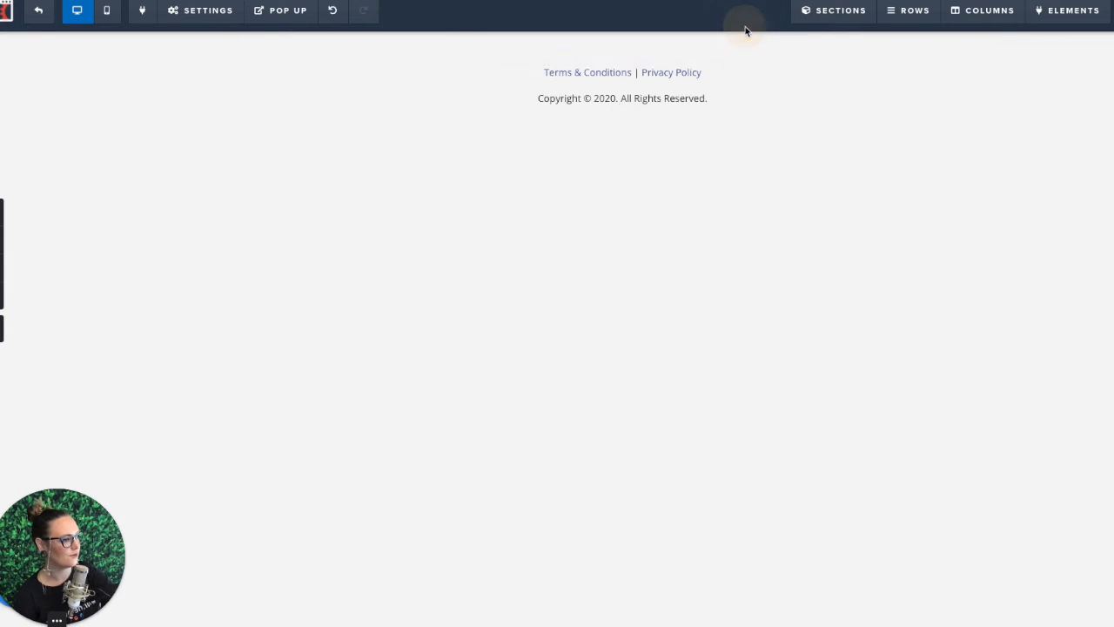
{"action": "left_click", "coordinate": [990, 91]}
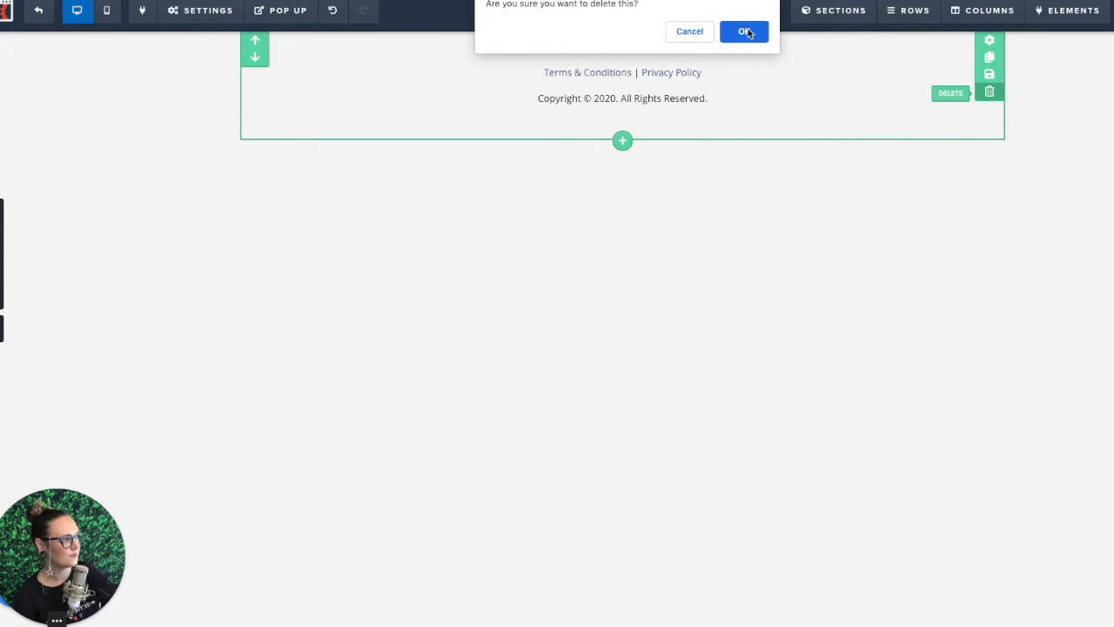
{"action": "left_click", "coordinate": [745, 32]}
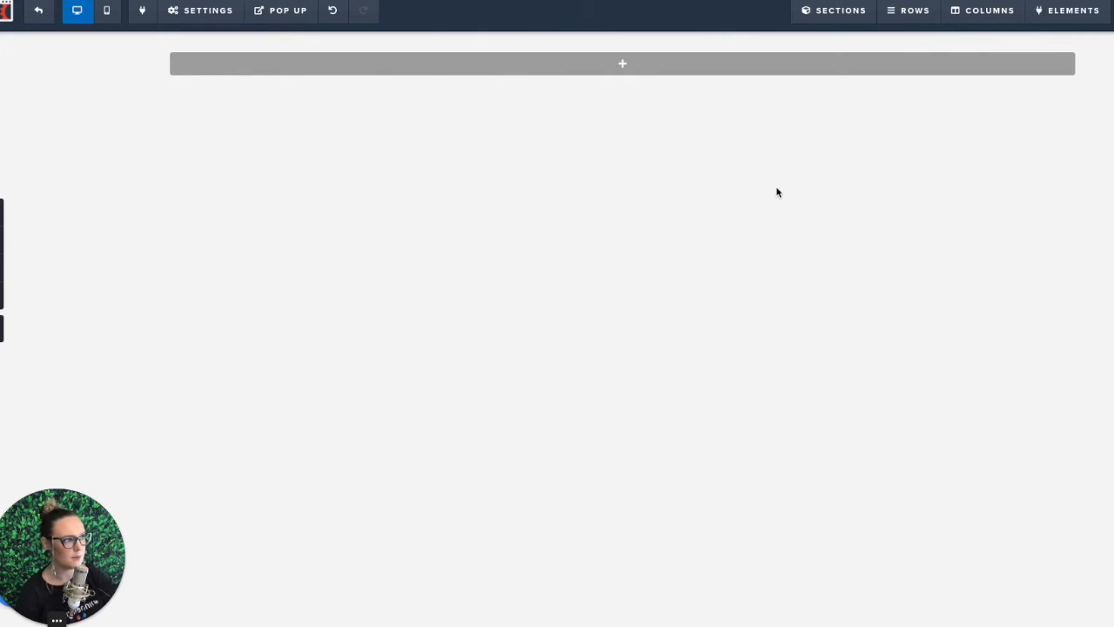
Step: Add a full-width section to the empty page and place a one-column row in it
{"action": "left_click", "coordinate": [622, 64]}
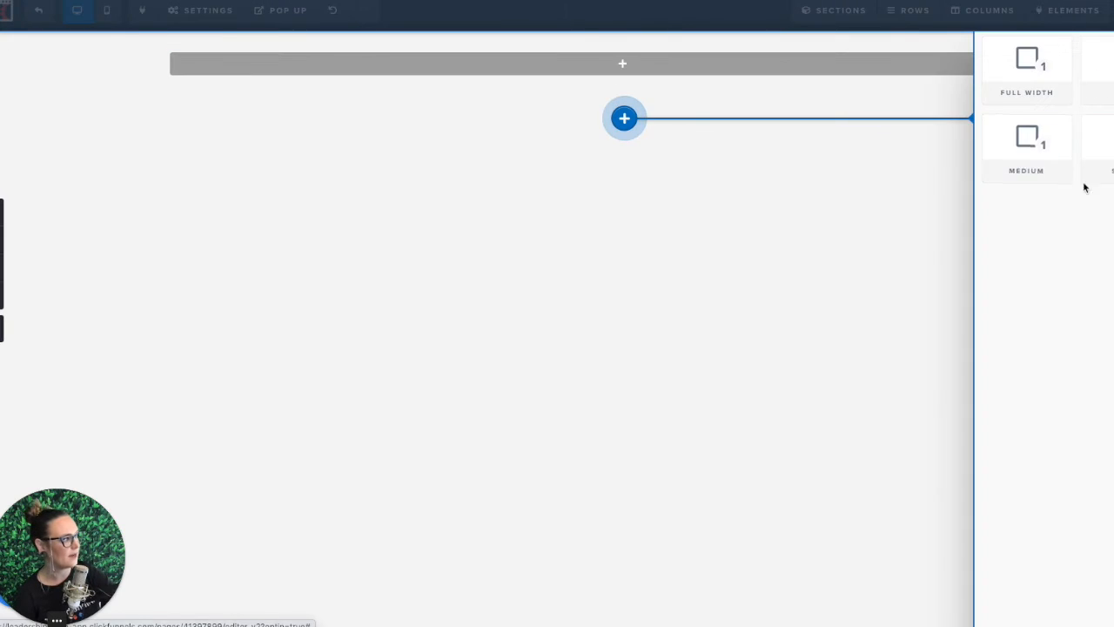
{"action": "left_click", "coordinate": [1112, 187]}
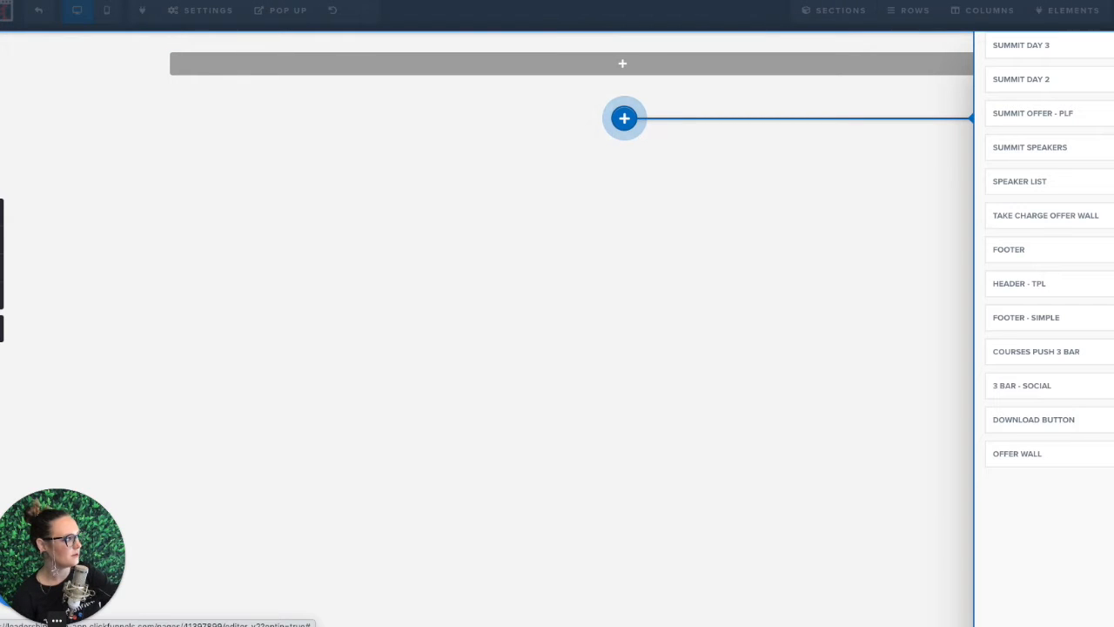
{"action": "left_click", "coordinate": [1040, 67]}
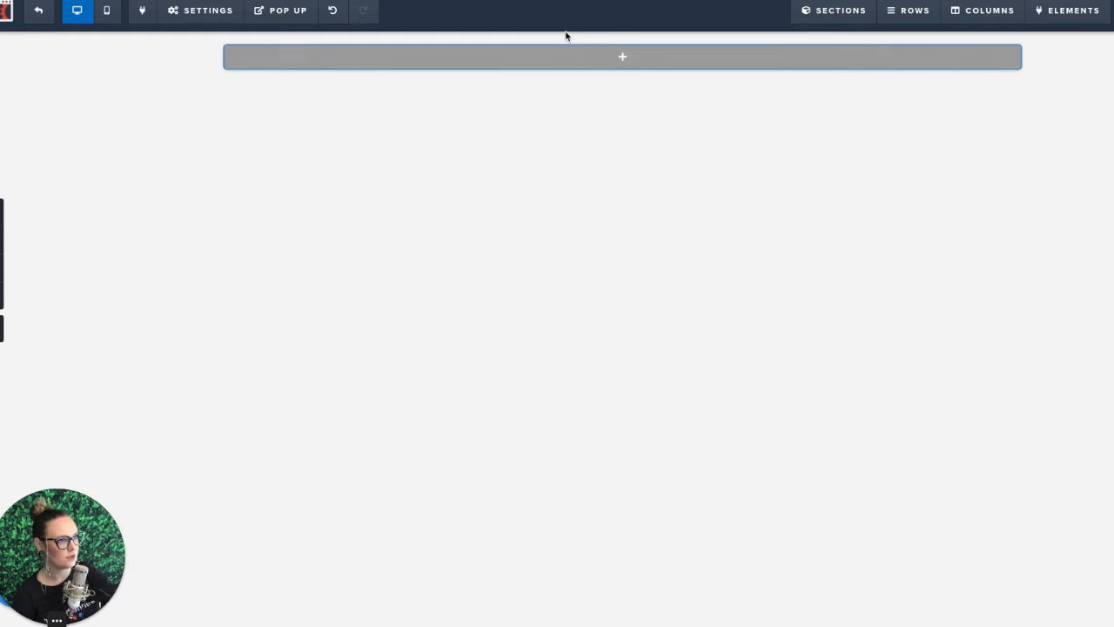
{"action": "left_click", "coordinate": [627, 58]}
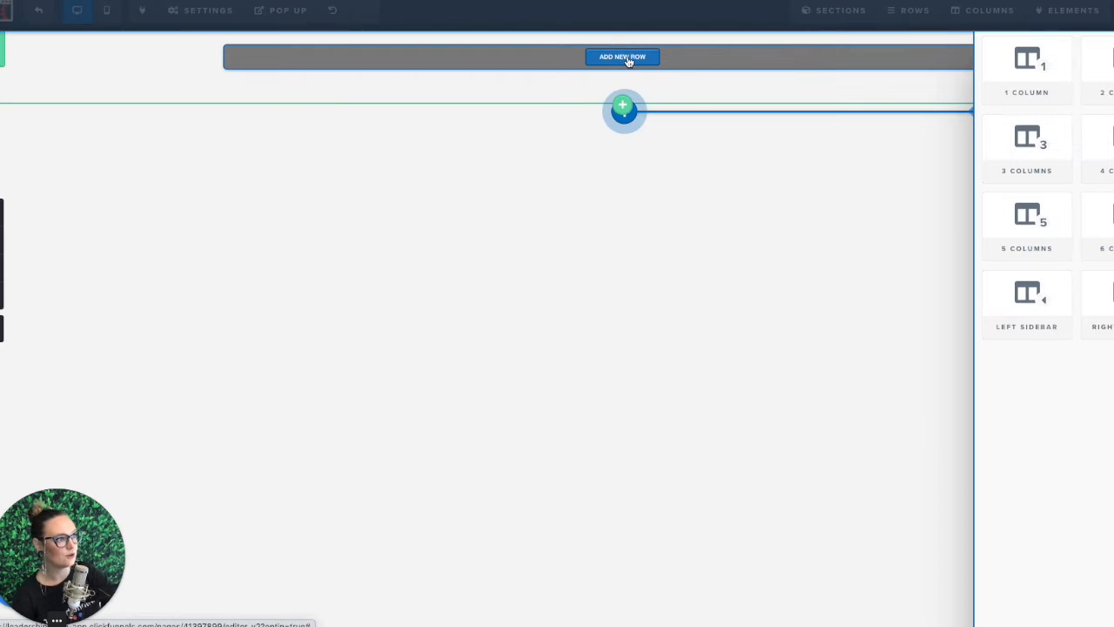
{"action": "left_click", "coordinate": [1041, 84]}
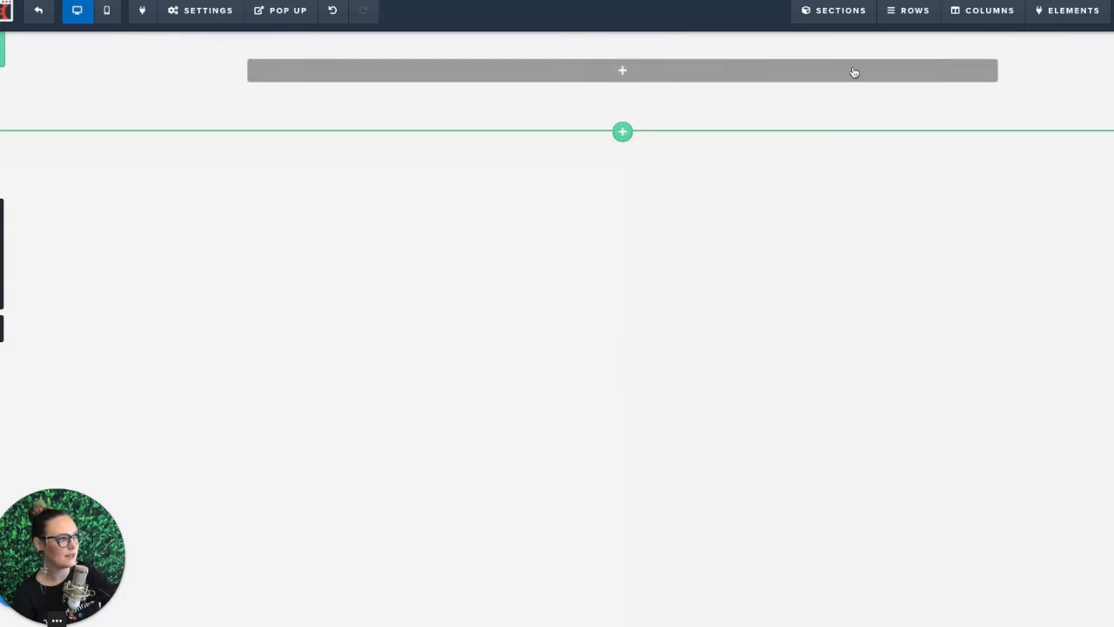
Step: Add a headline to the one-column row, and a new section containing a two-column row below it
{"action": "left_click", "coordinate": [629, 74]}
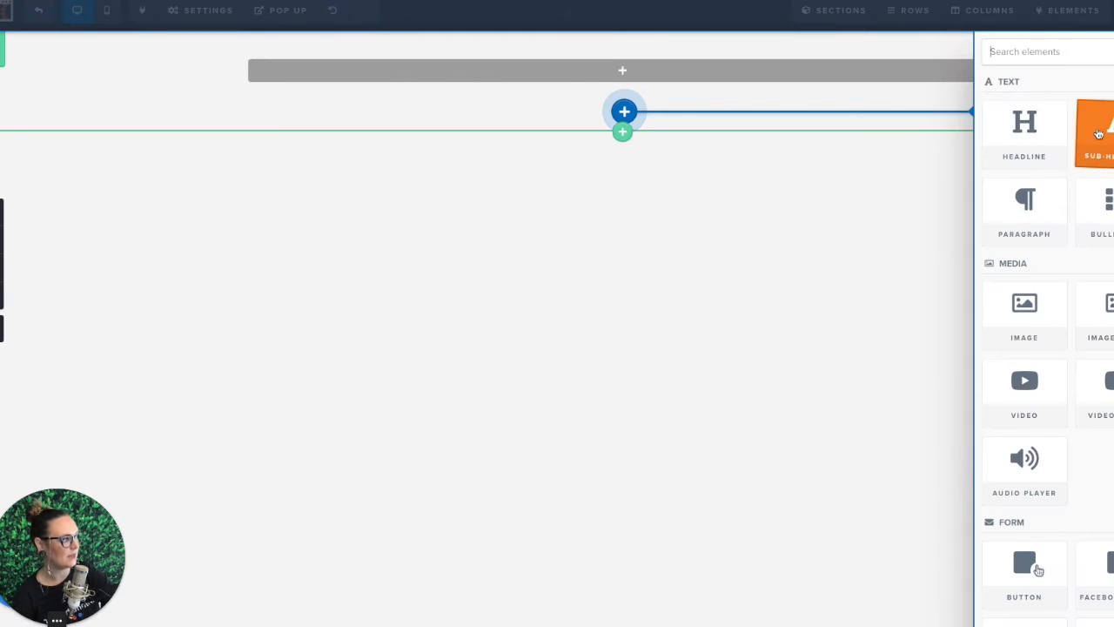
{"action": "left_click", "coordinate": [1025, 134]}
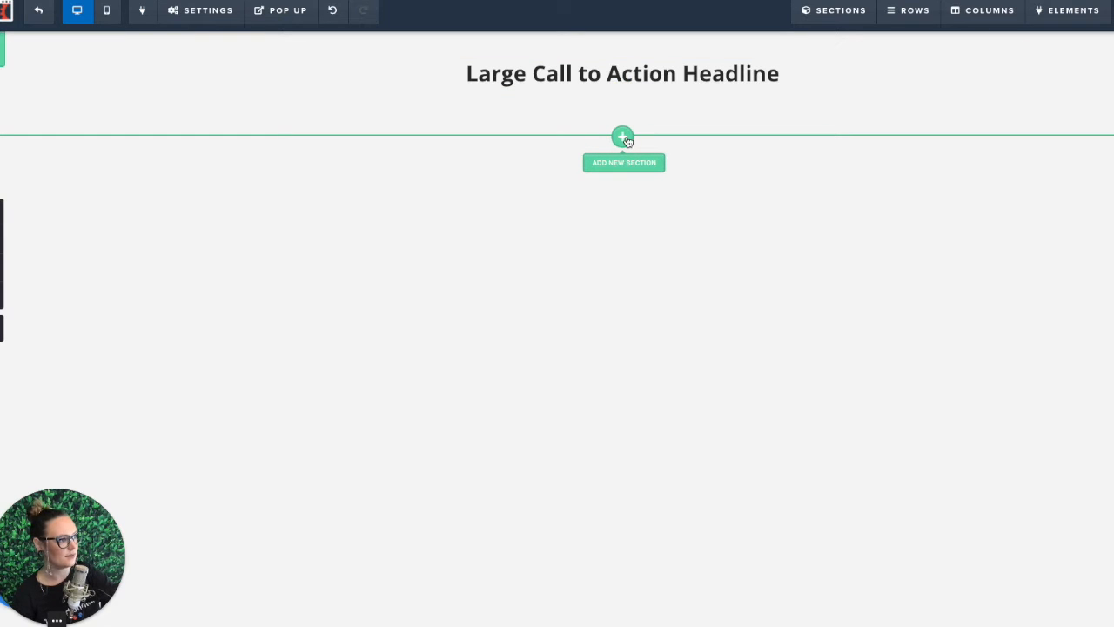
{"action": "left_click", "coordinate": [623, 137]}
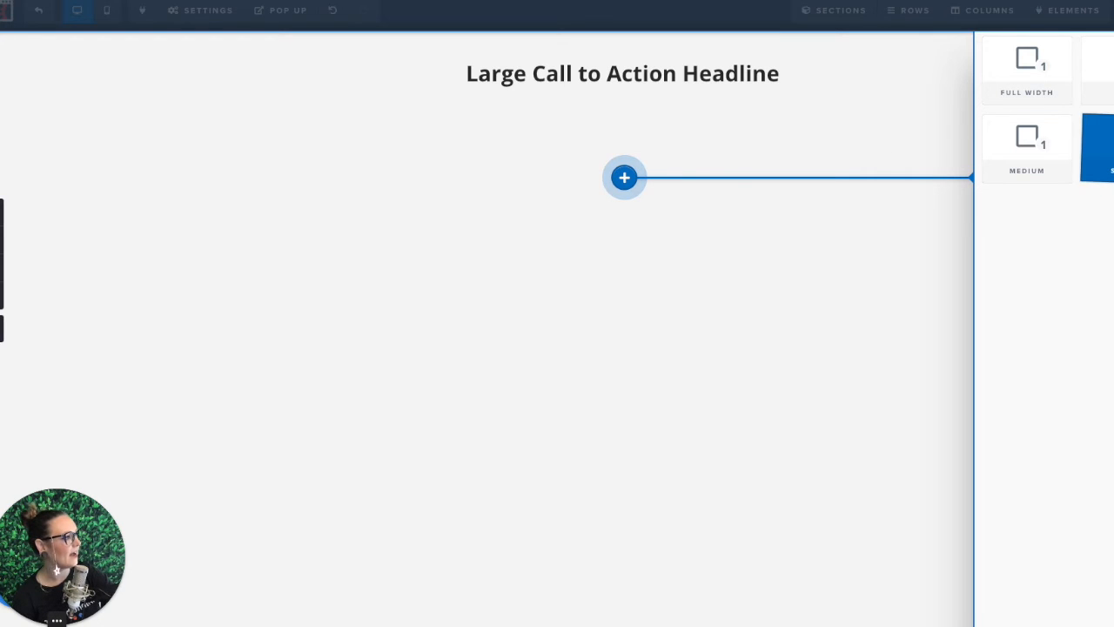
{"action": "left_click", "coordinate": [1101, 71]}
{"action": "left_click", "coordinate": [629, 142]}
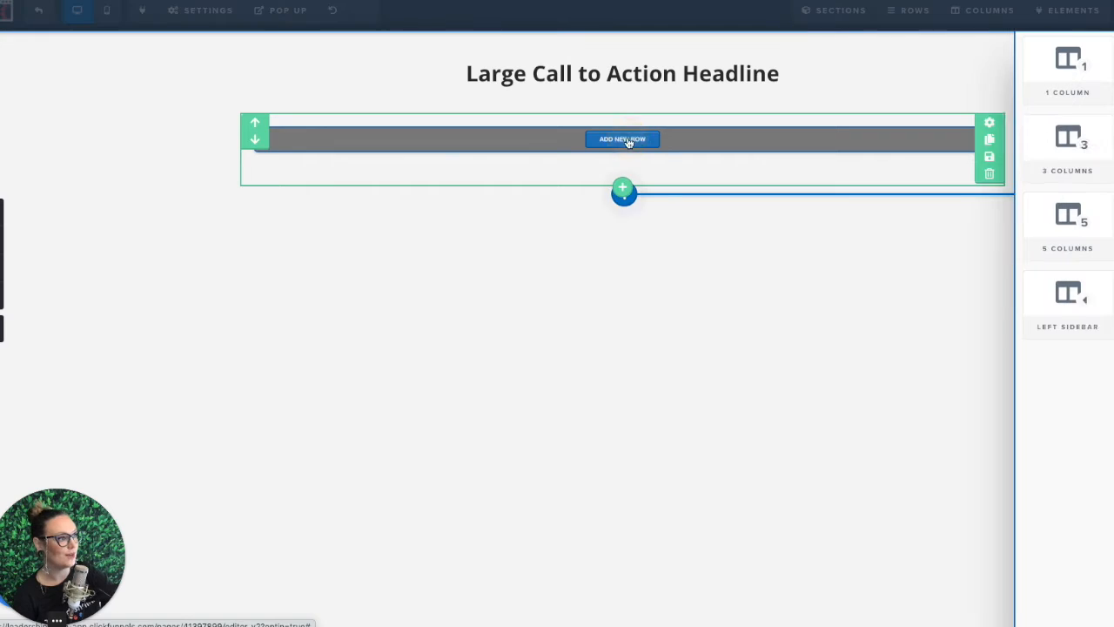
{"action": "left_click", "coordinate": [1092, 66]}
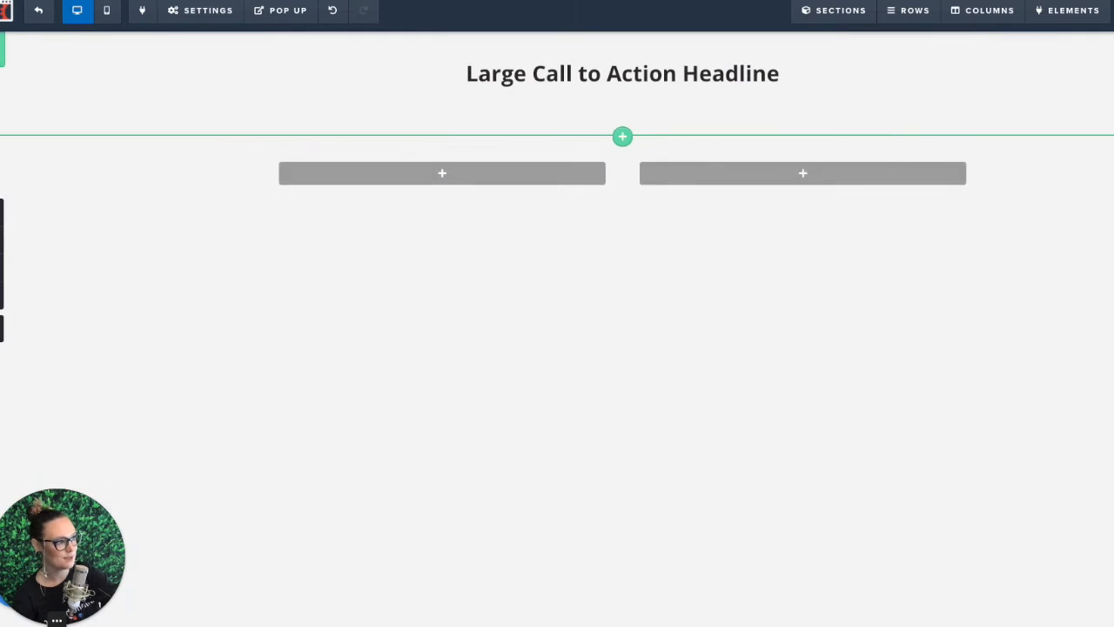
Step: Place an image element in the first column of the row and a form input field in the second column
{"action": "left_click", "coordinate": [442, 153]}
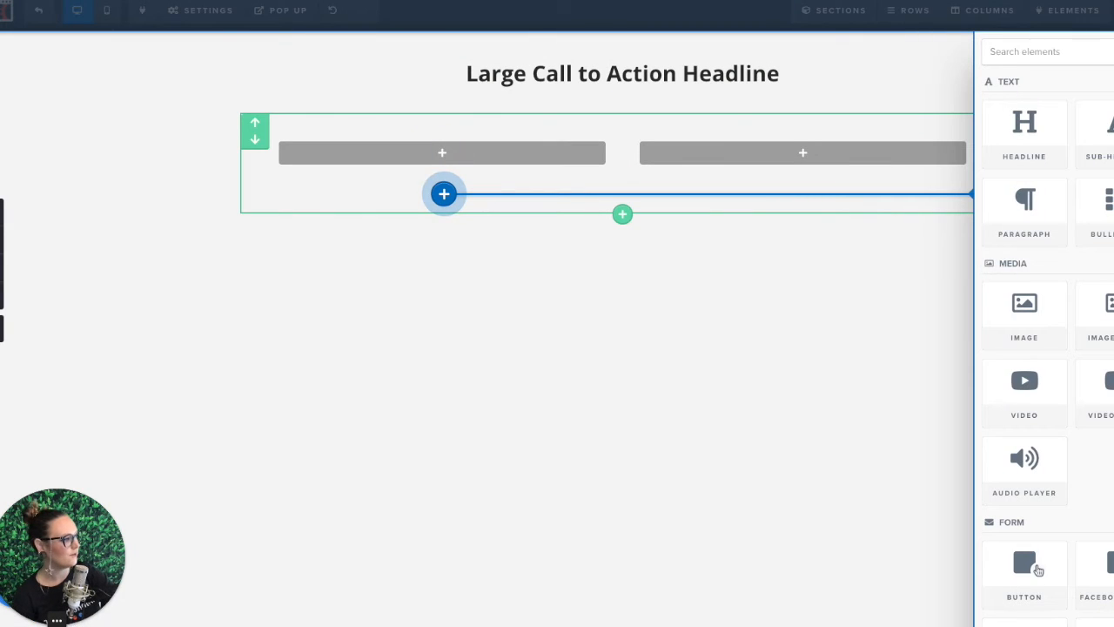
{"action": "left_click", "coordinate": [1027, 313]}
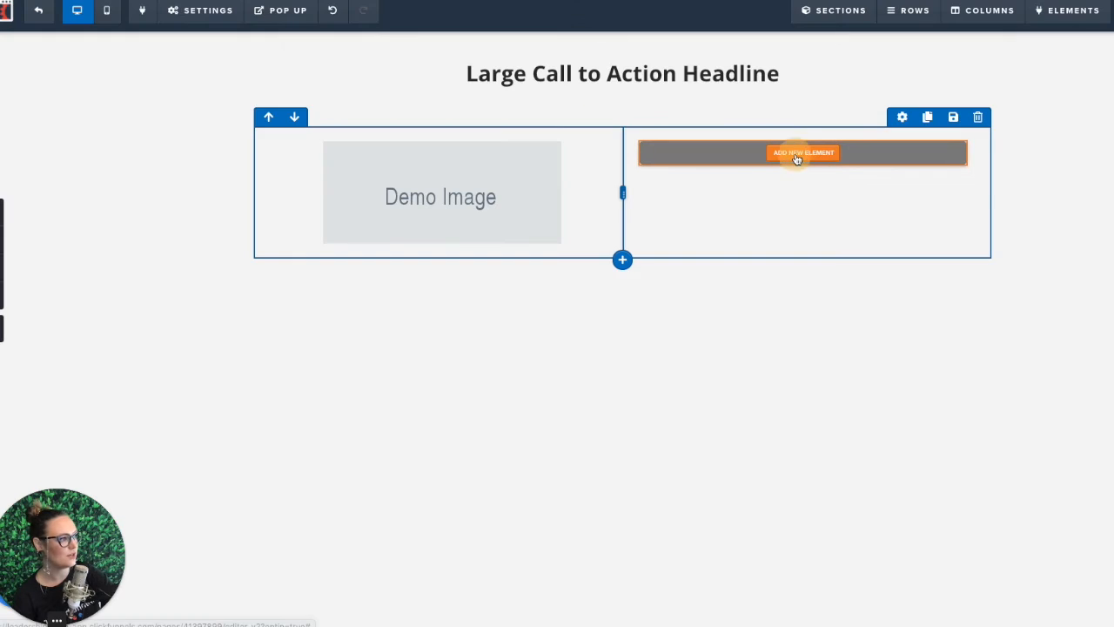
{"action": "left_click", "coordinate": [797, 155]}
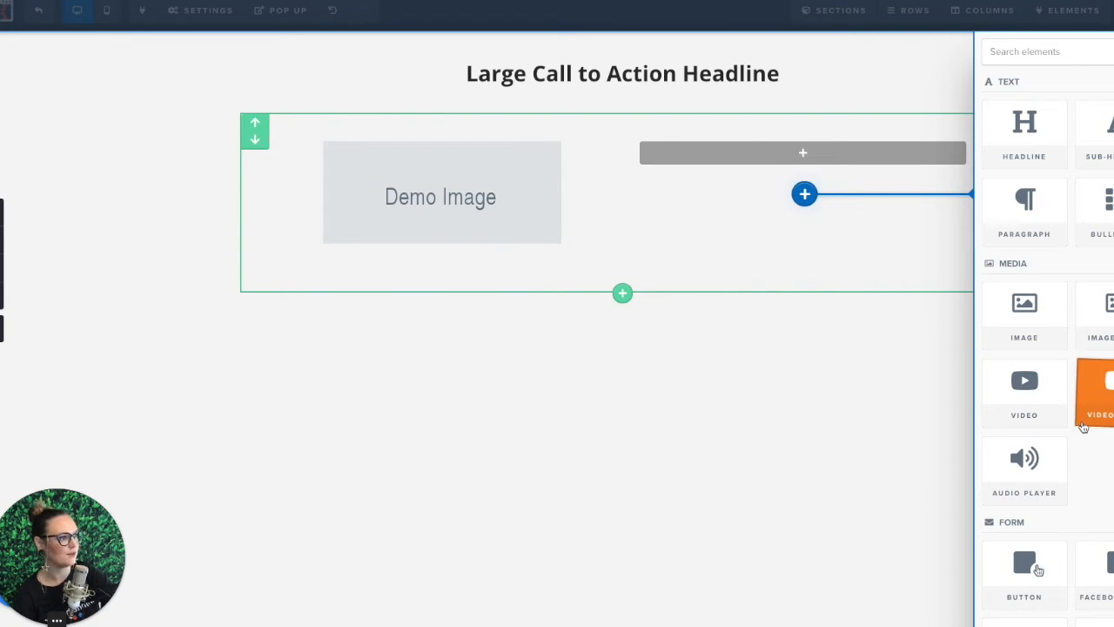
{"action": "scroll", "coordinate": [1083, 427], "scroll_direction": "down", "scroll_amount": 2}
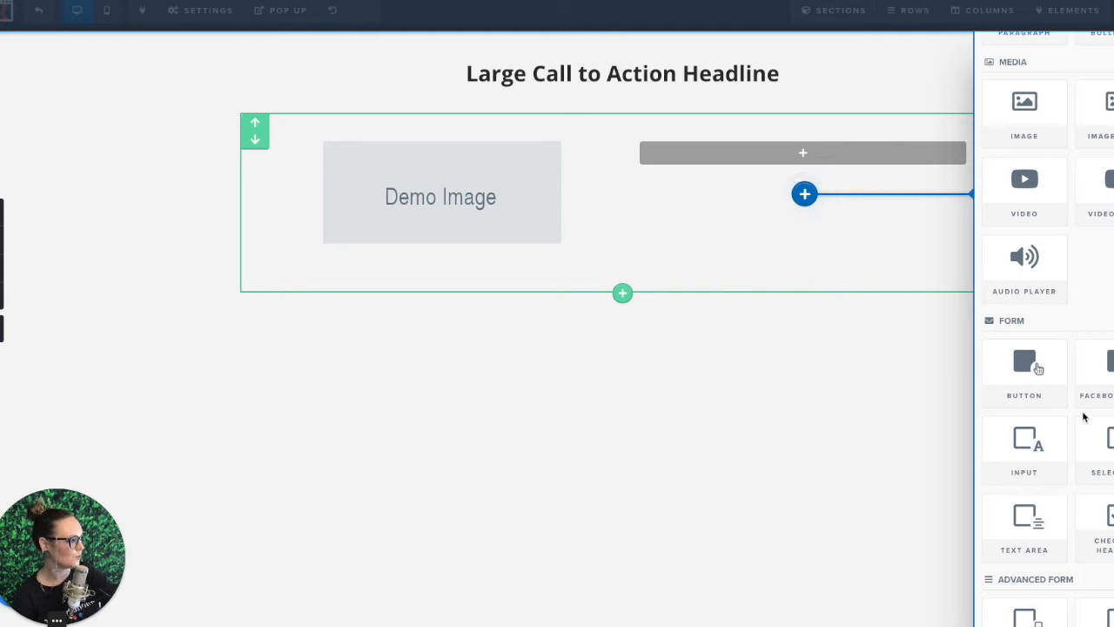
{"action": "scroll", "coordinate": [1084, 418], "scroll_direction": "down", "scroll_amount": 1}
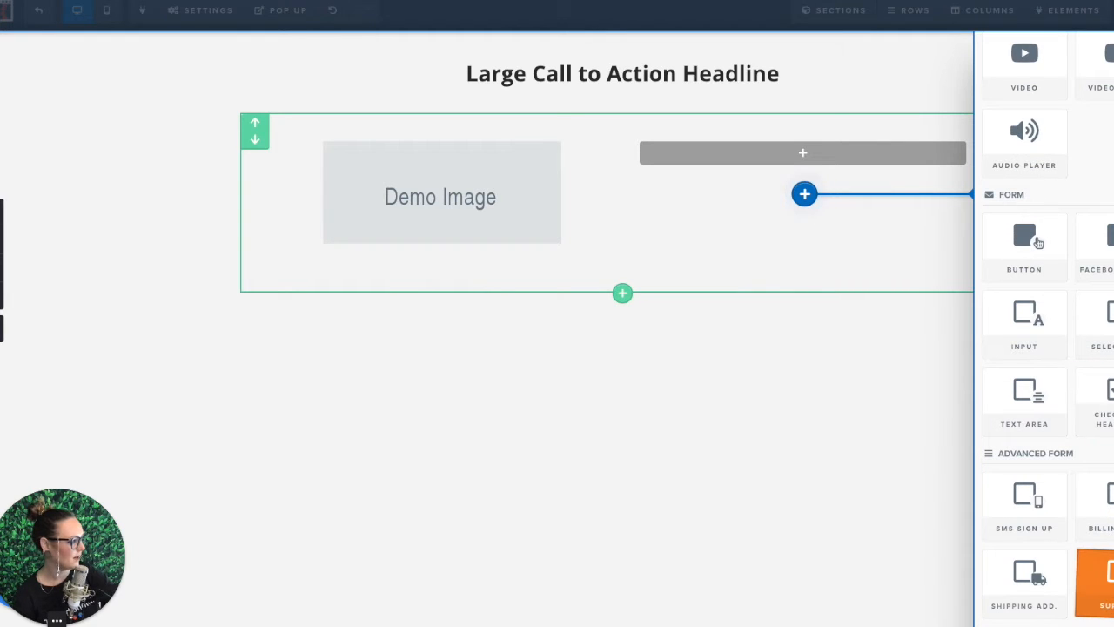
{"action": "left_click", "coordinate": [1038, 319]}
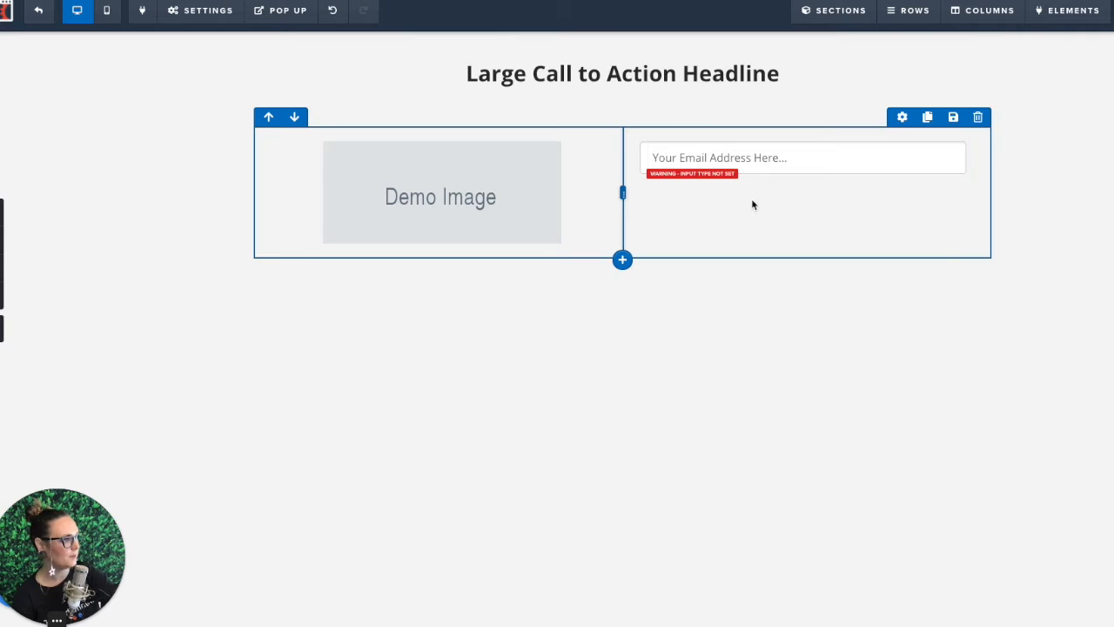
{"action": "left_click", "coordinate": [885, 197]}
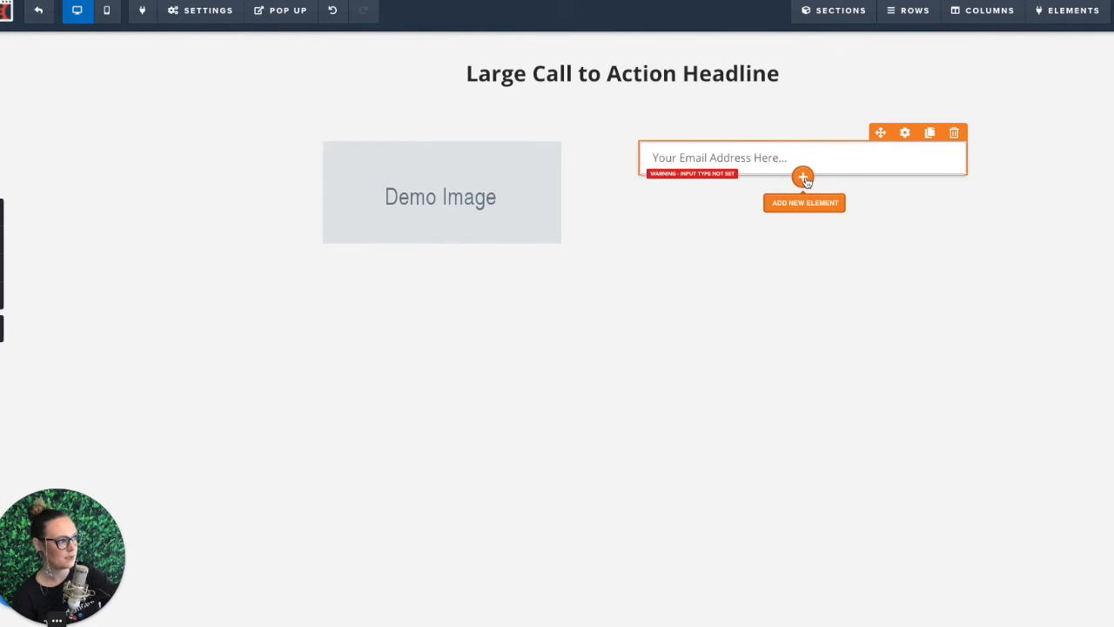
Step: Add a second input field below the existing one and a button beneath it
{"action": "left_click", "coordinate": [804, 178]}
{"action": "scroll", "coordinate": [1036, 481], "scroll_direction": "down", "scroll_amount": 2}
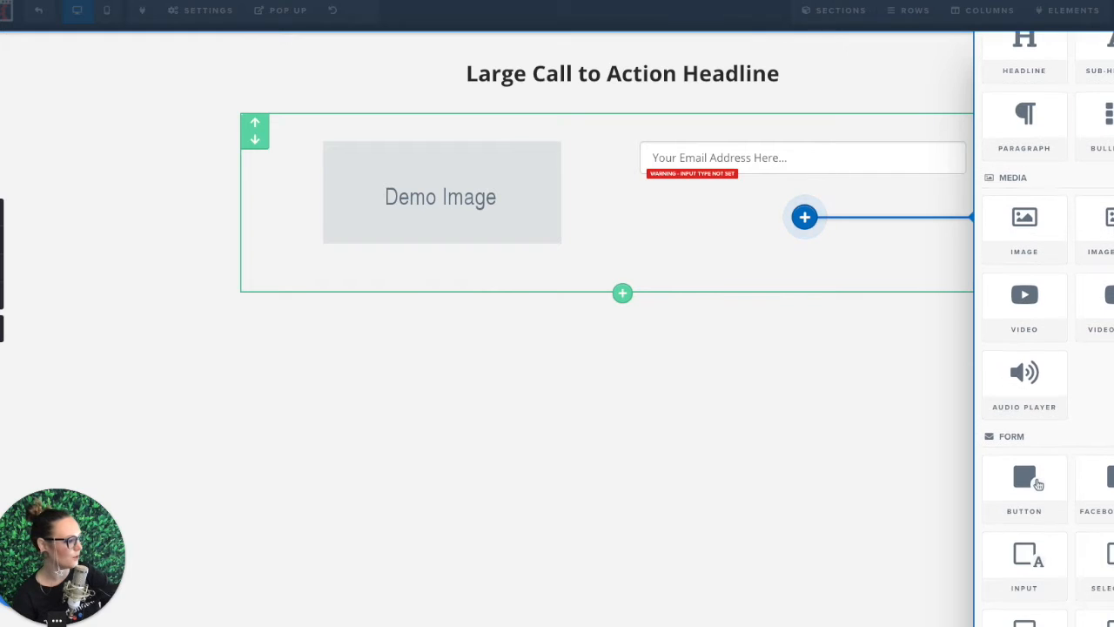
{"action": "scroll", "coordinate": [1035, 481], "scroll_direction": "down", "scroll_amount": 1}
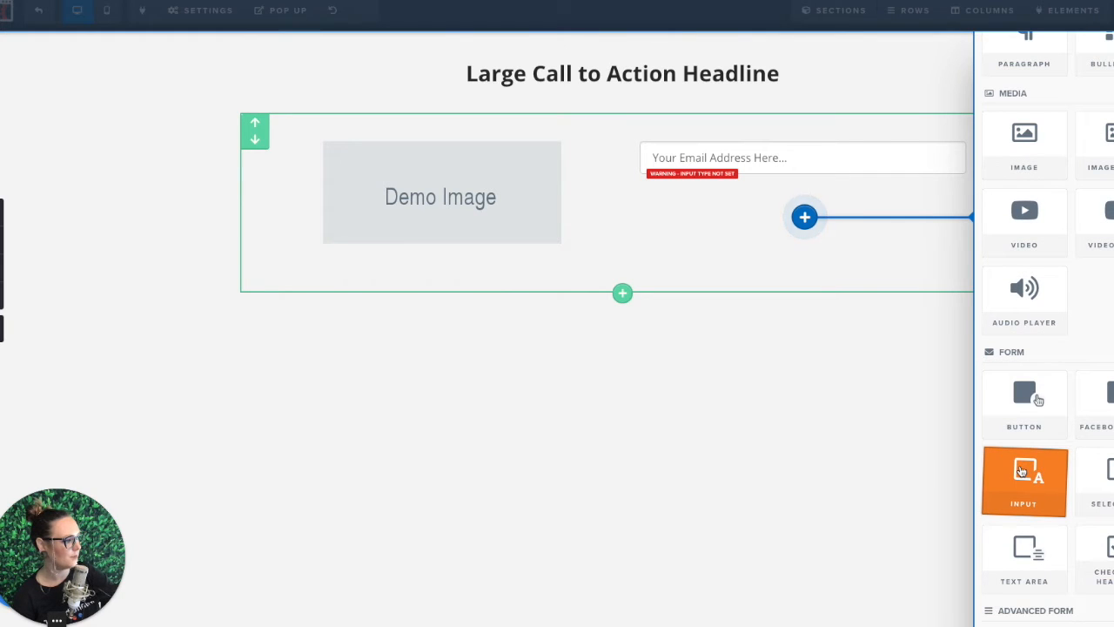
{"action": "left_click", "coordinate": [1022, 471]}
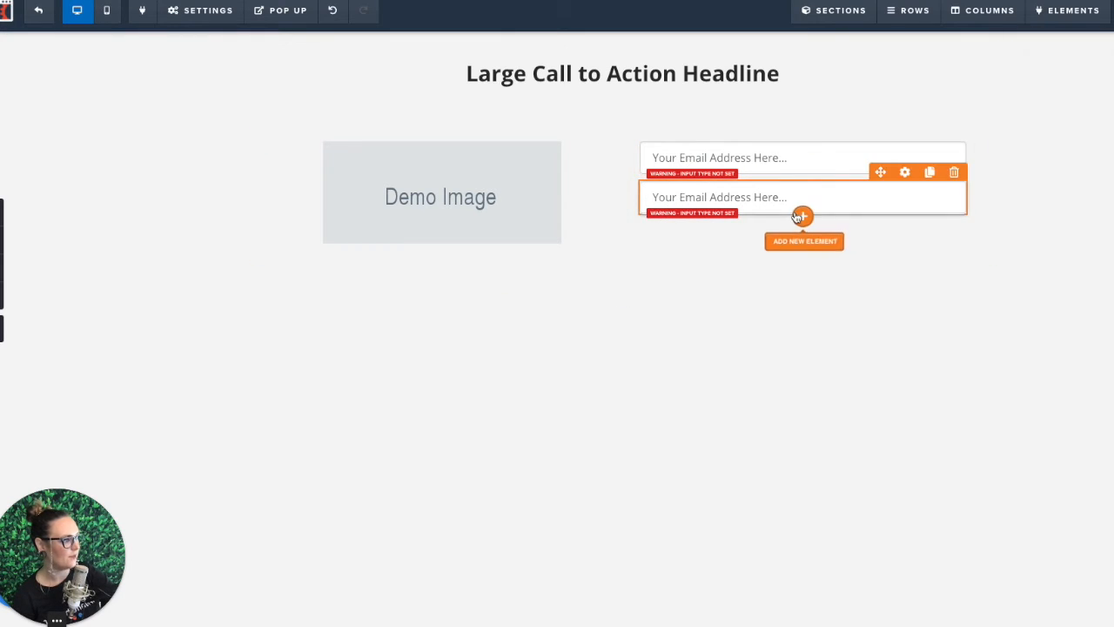
{"action": "left_click", "coordinate": [803, 217]}
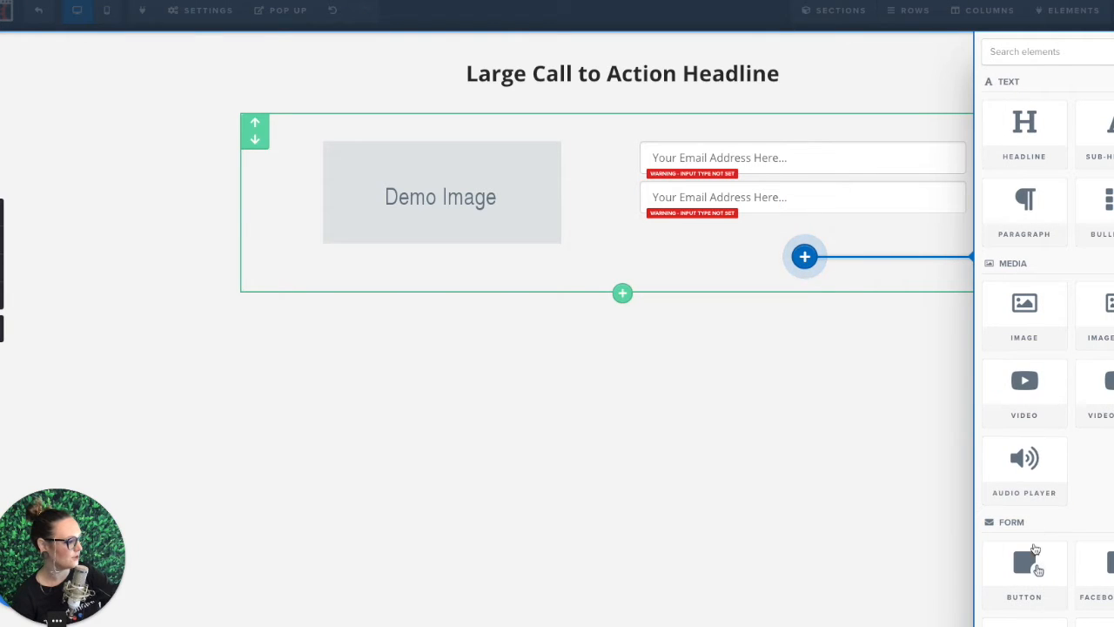
{"action": "left_click", "coordinate": [1028, 560]}
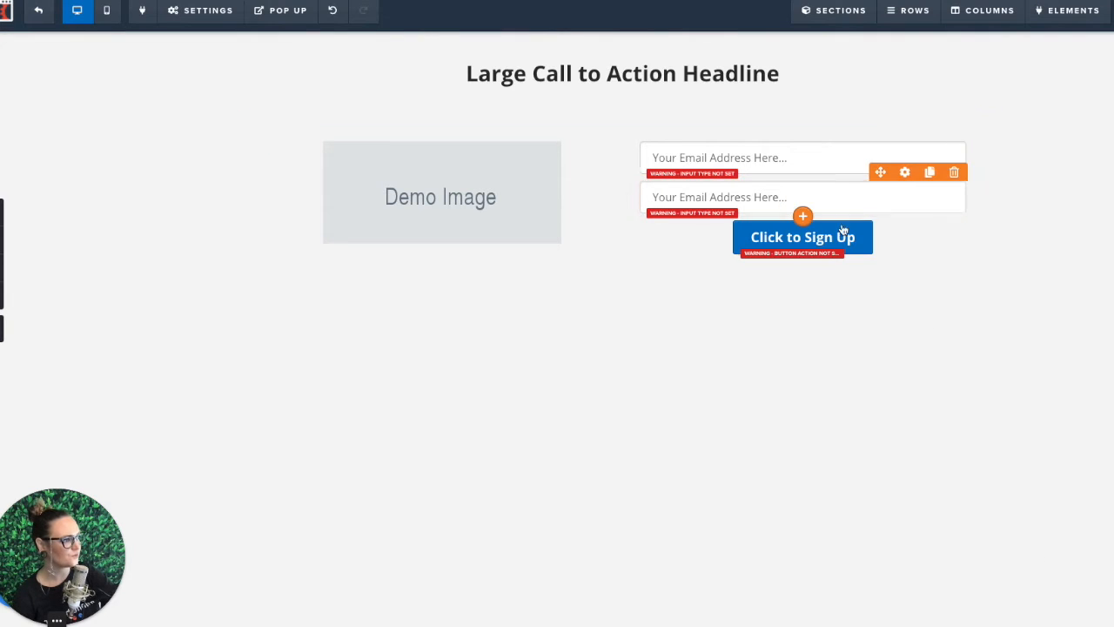
{"action": "left_click", "coordinate": [623, 288]}
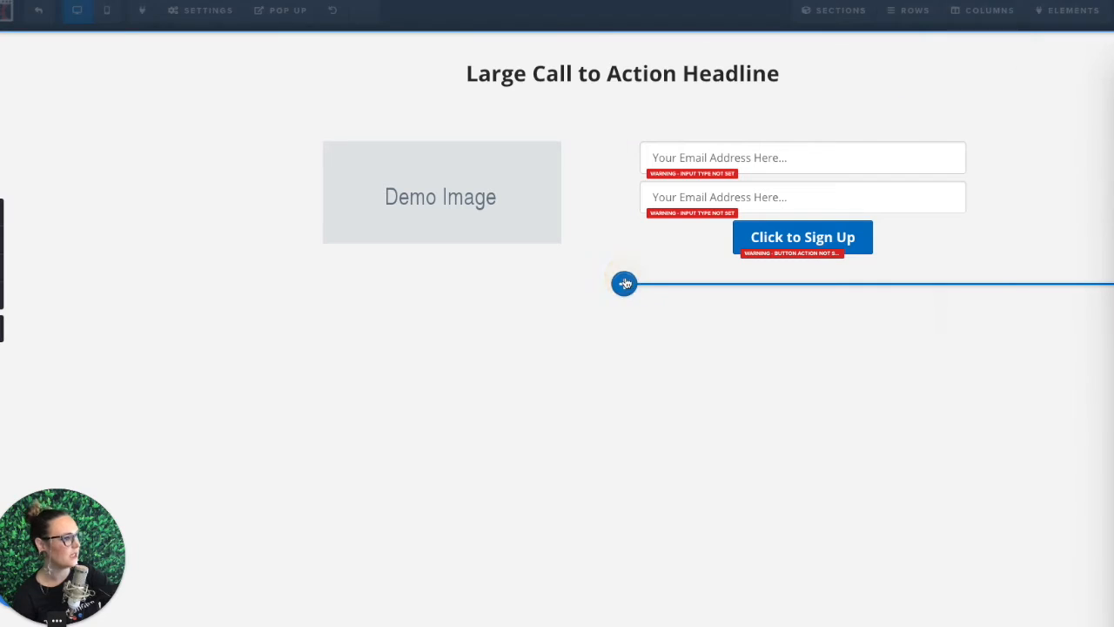
{"action": "left_click", "coordinate": [745, 376]}
{"action": "left_click", "coordinate": [1023, 514]}
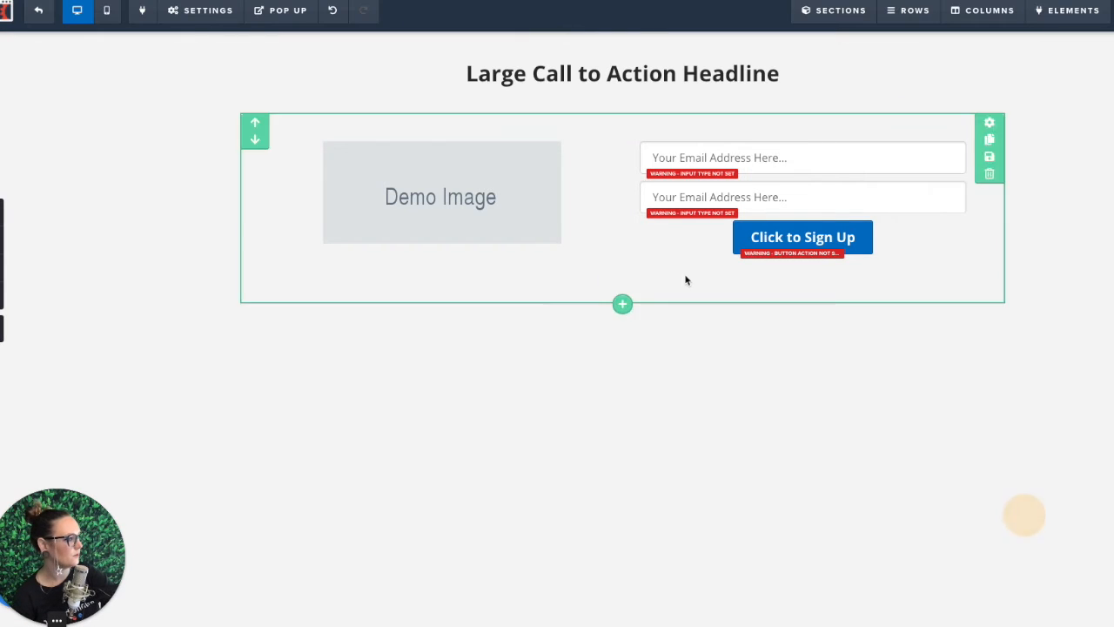
Step: Insert the saved Footer section below the two-column section
{"action": "left_click", "coordinate": [622, 304]}
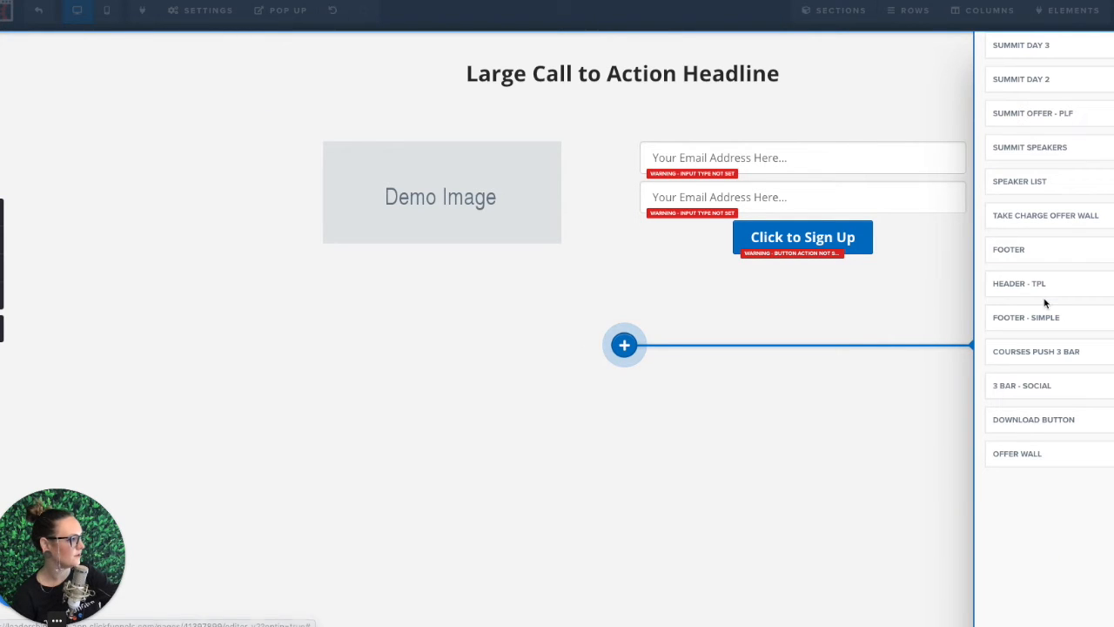
{"action": "left_click", "coordinate": [1056, 253]}
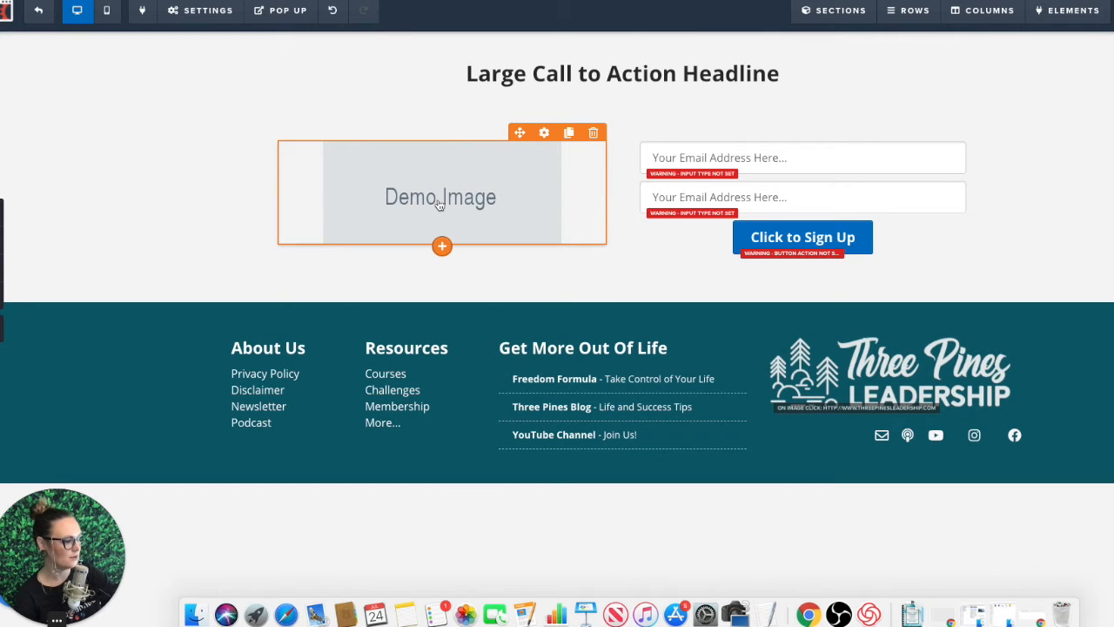
Step: Replace the demo image with the Freedom Formula tablet picture from the uploaded image library
{"action": "left_click", "coordinate": [439, 205]}
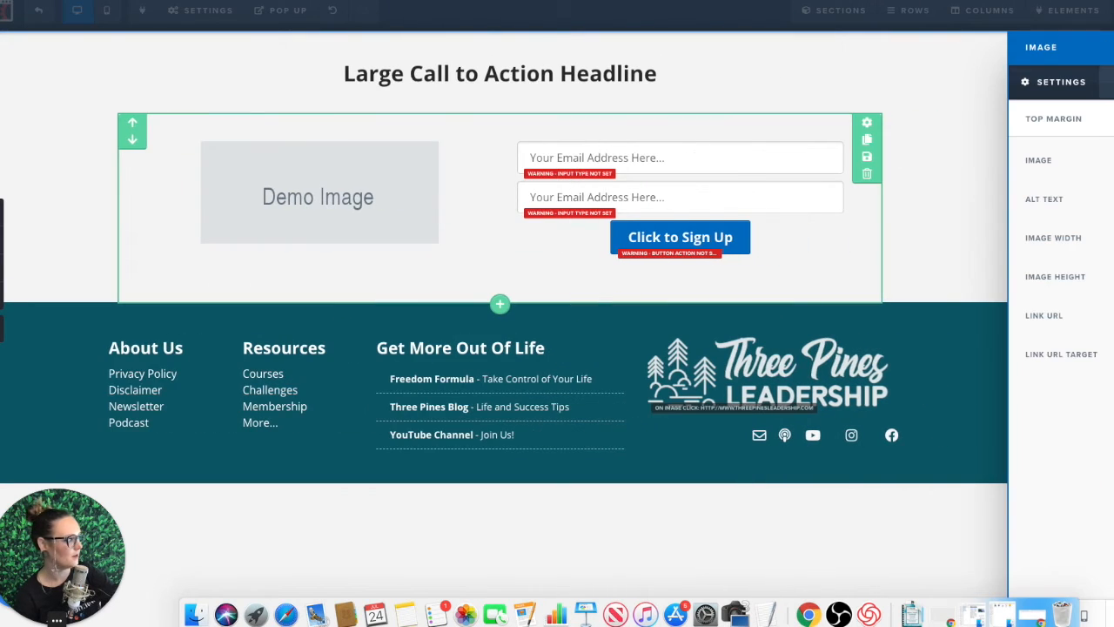
{"action": "left_click", "coordinate": [1107, 160]}
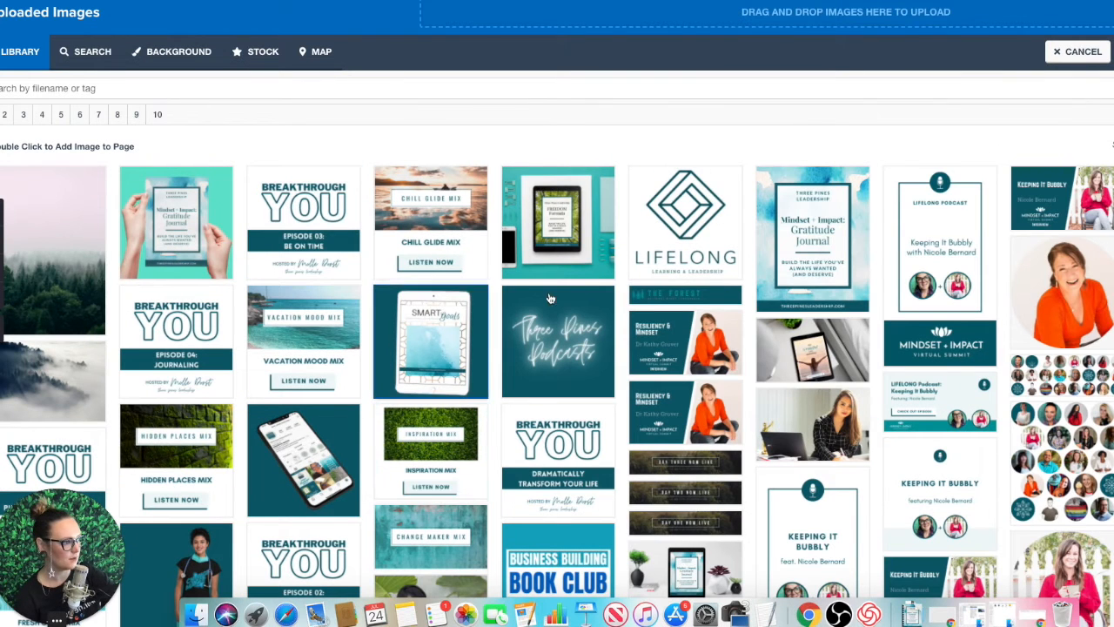
{"action": "left_click", "coordinate": [544, 218]}
{"action": "double_click", "coordinate": [544, 218]}
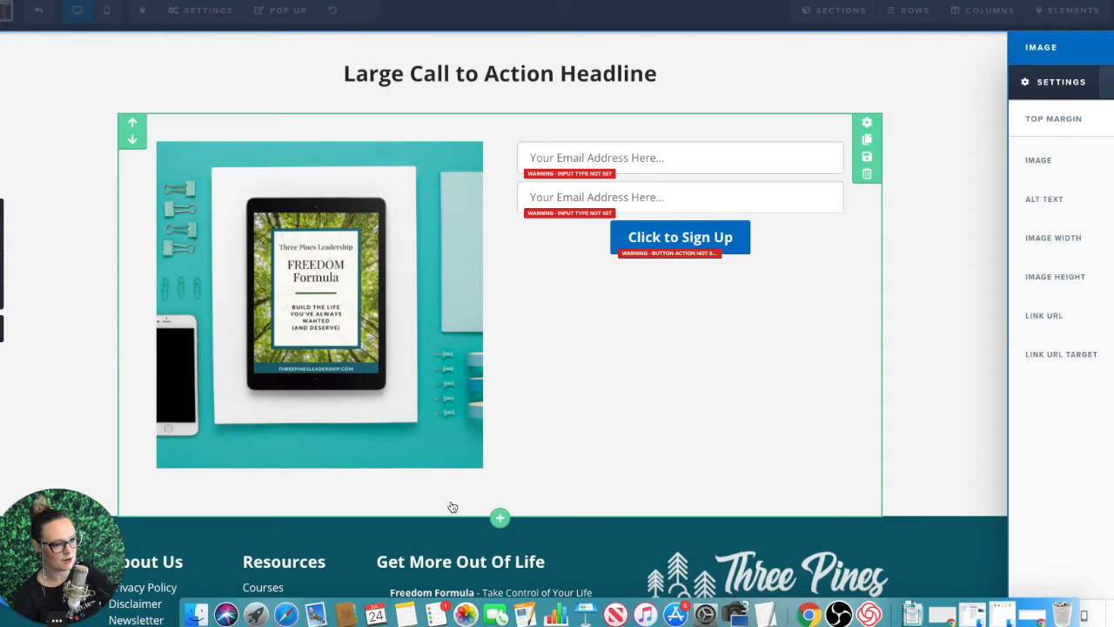
{"action": "left_click", "coordinate": [845, 267]}
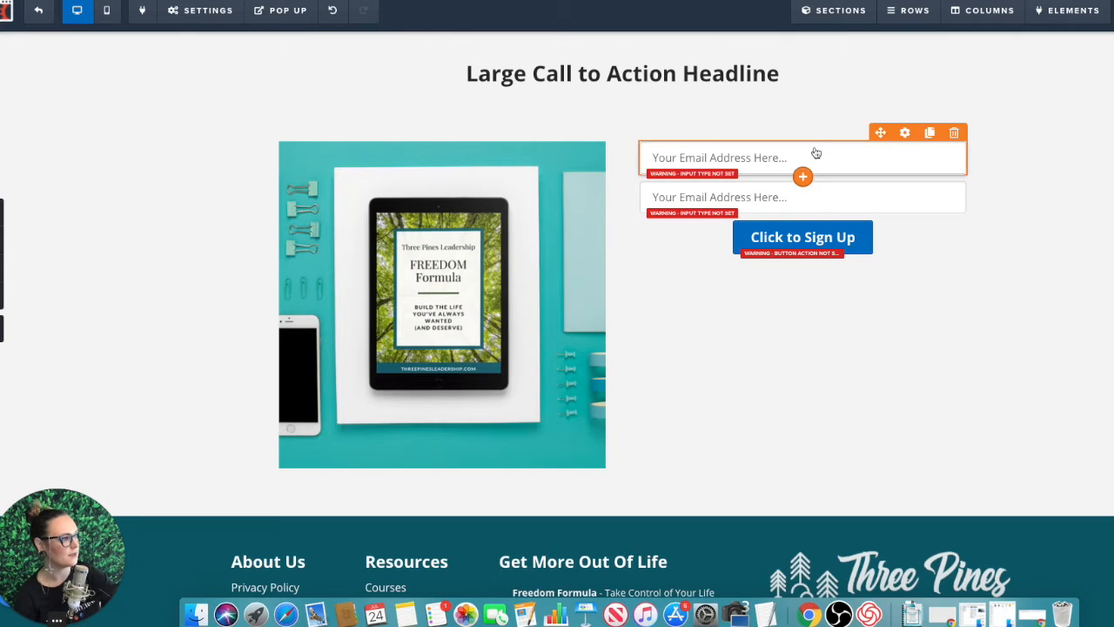
Step: Add a paragraph to the form column and move it above the first input field
{"action": "left_click", "coordinate": [802, 259]}
{"action": "left_click", "coordinate": [804, 283]}
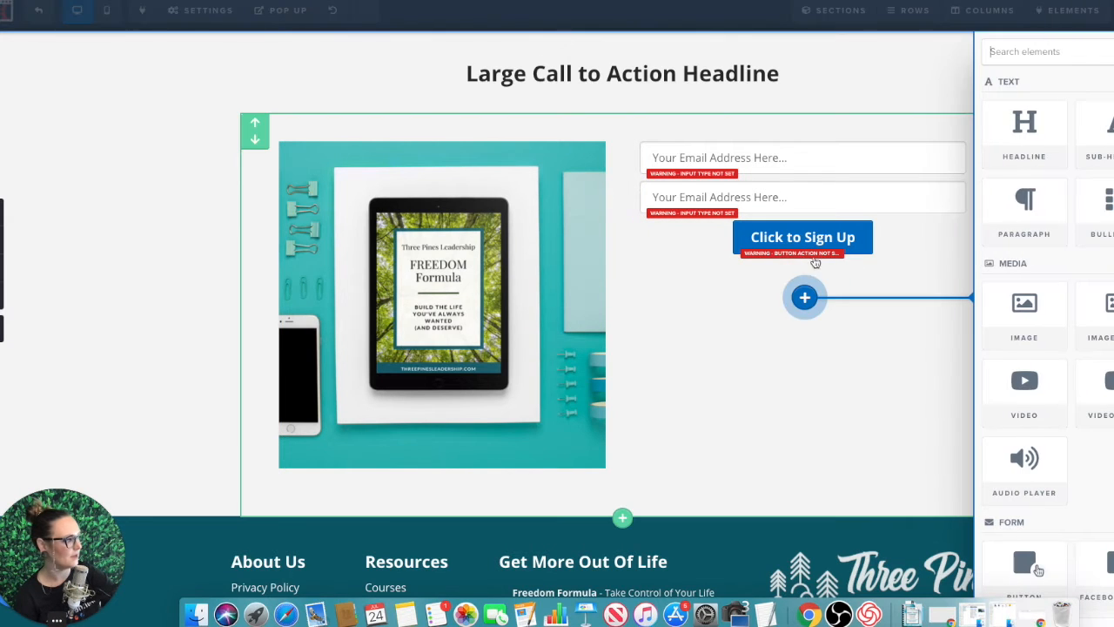
{"action": "left_click", "coordinate": [1012, 205]}
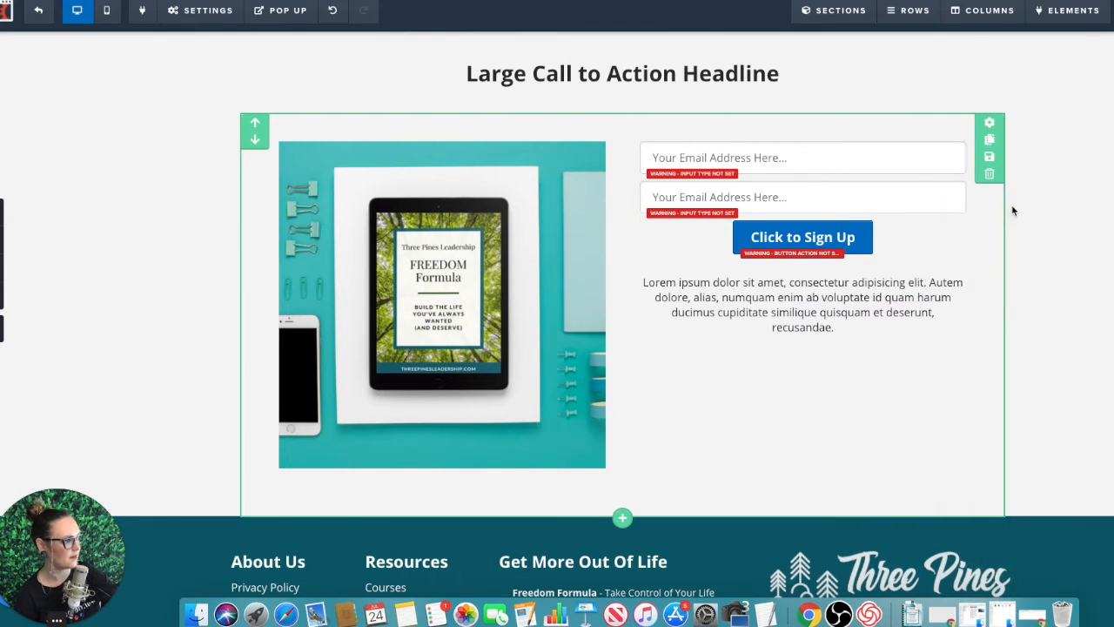
{"action": "left_click_drag", "start_coordinate": [879, 266], "coordinate": [876, 148]}
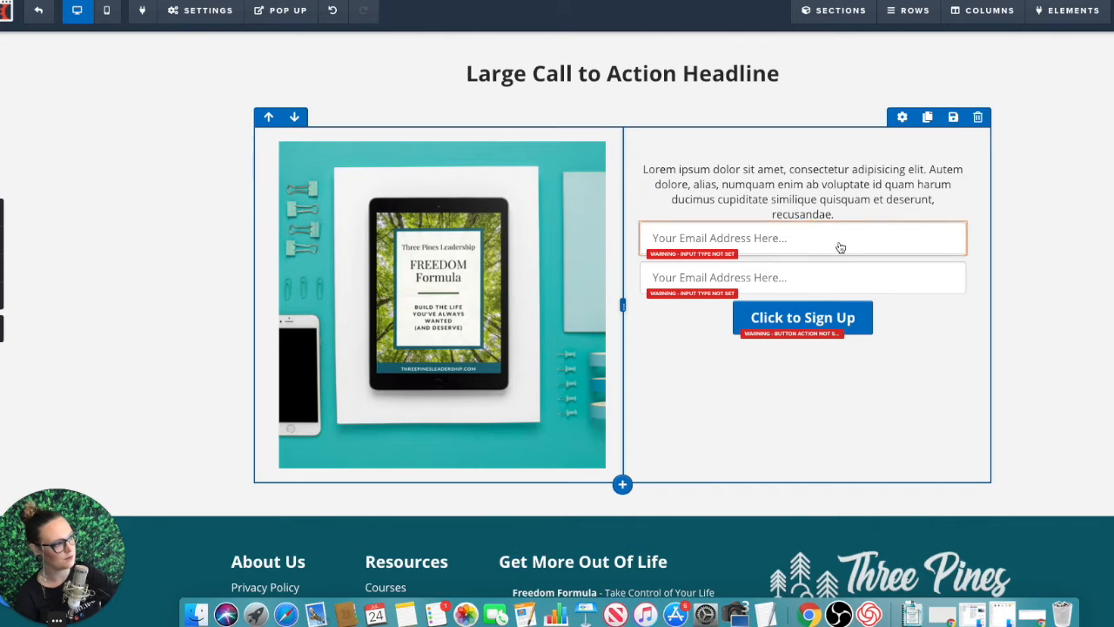
Step: Increase the top margin of the first input field to separate it from the paragraph
{"action": "left_click", "coordinate": [905, 214]}
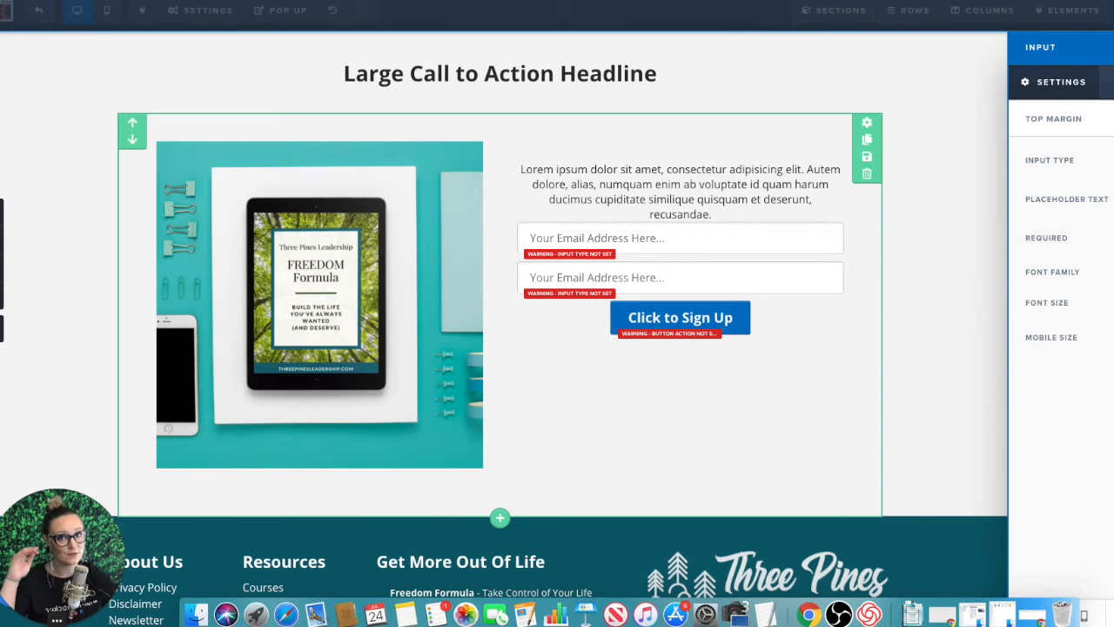
{"action": "left_click_drag", "start_coordinate": [1110, 119], "coordinate": [1113, 120]}
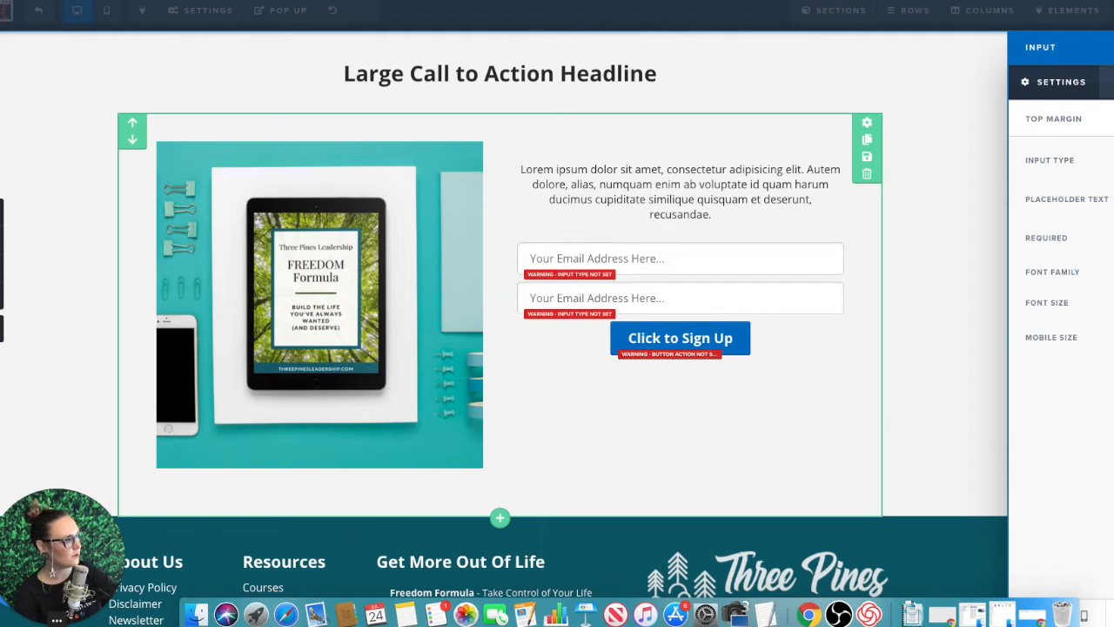
{"action": "left_click", "coordinate": [829, 412]}
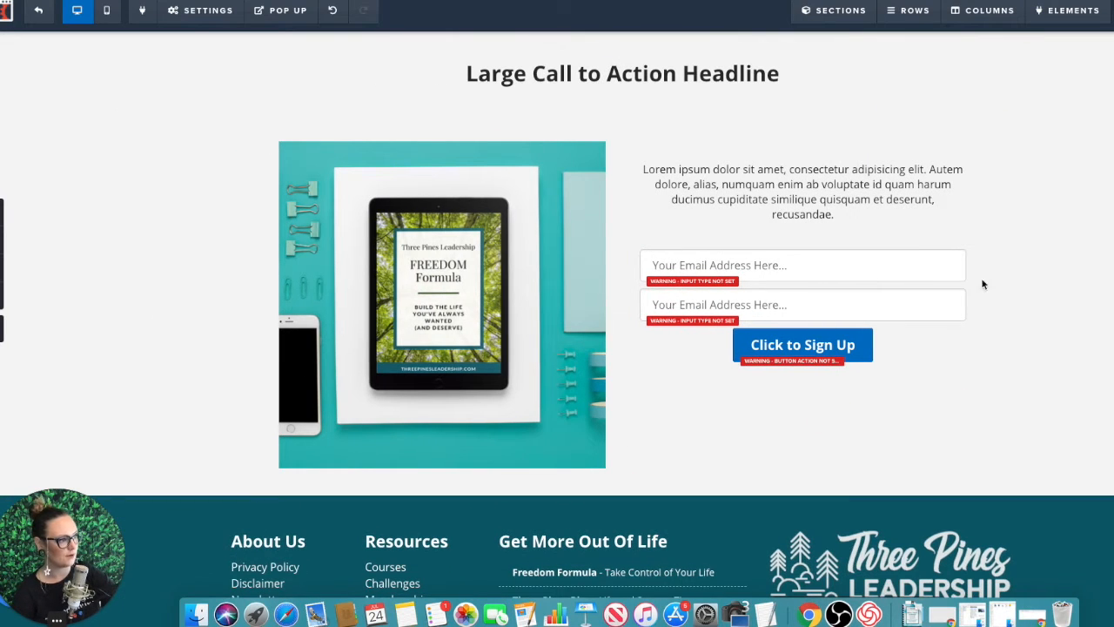
Step: Set the first input's type to name with placeholder "Your Full Name Here...", and the second input's type to email
{"action": "left_click", "coordinate": [863, 273]}
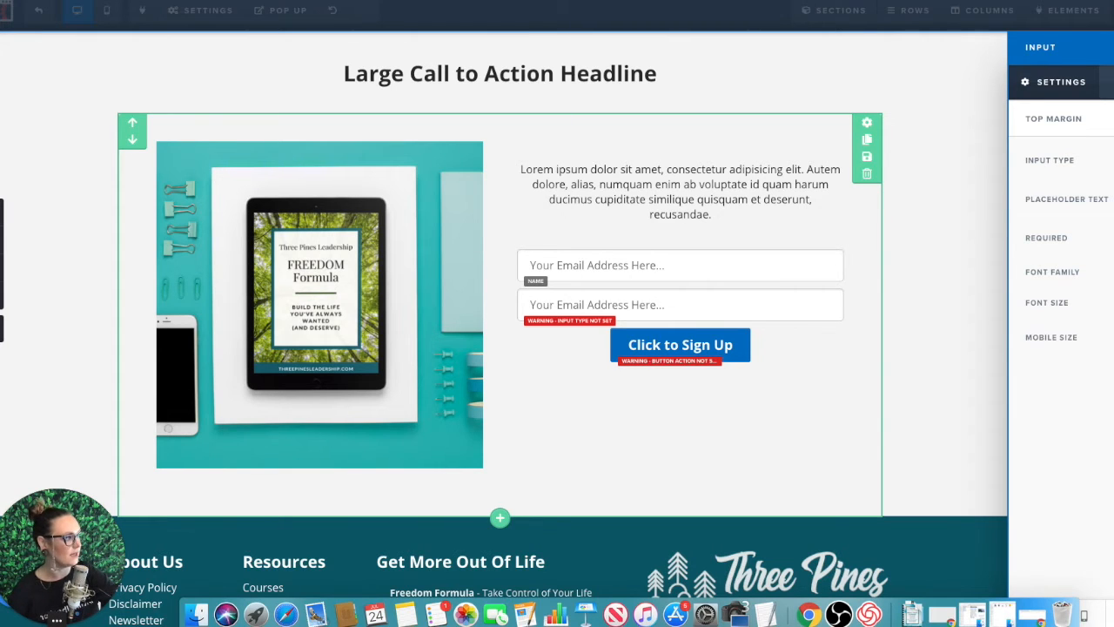
{"action": "type", "text": "Full Name"}
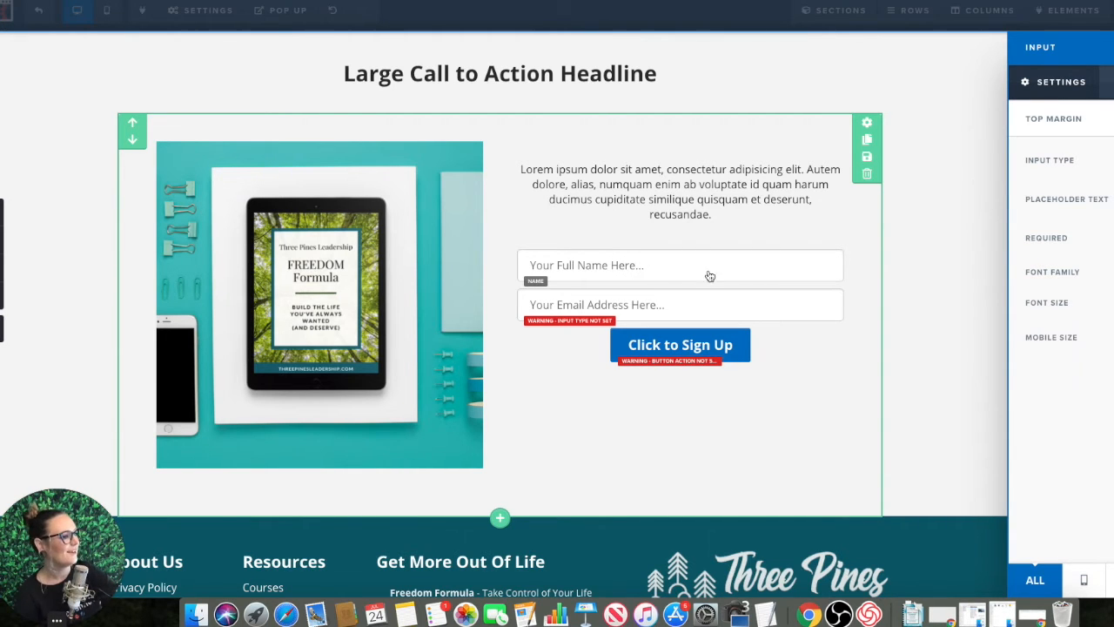
{"action": "left_click", "coordinate": [668, 304]}
{"action": "left_click", "coordinate": [716, 306]}
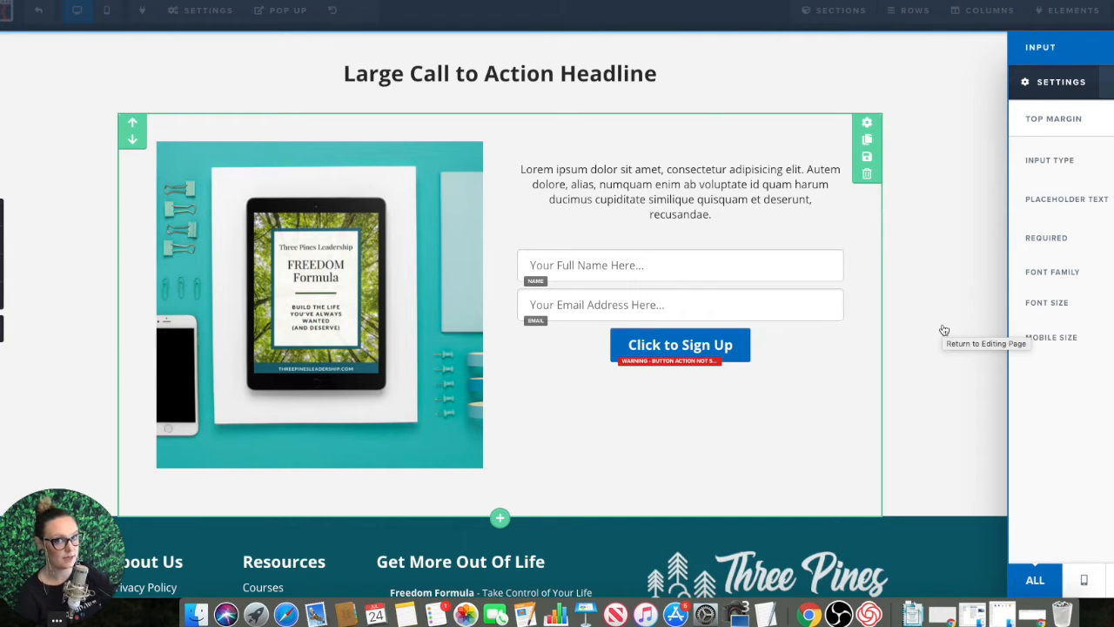
{"action": "left_click", "coordinate": [863, 373]}
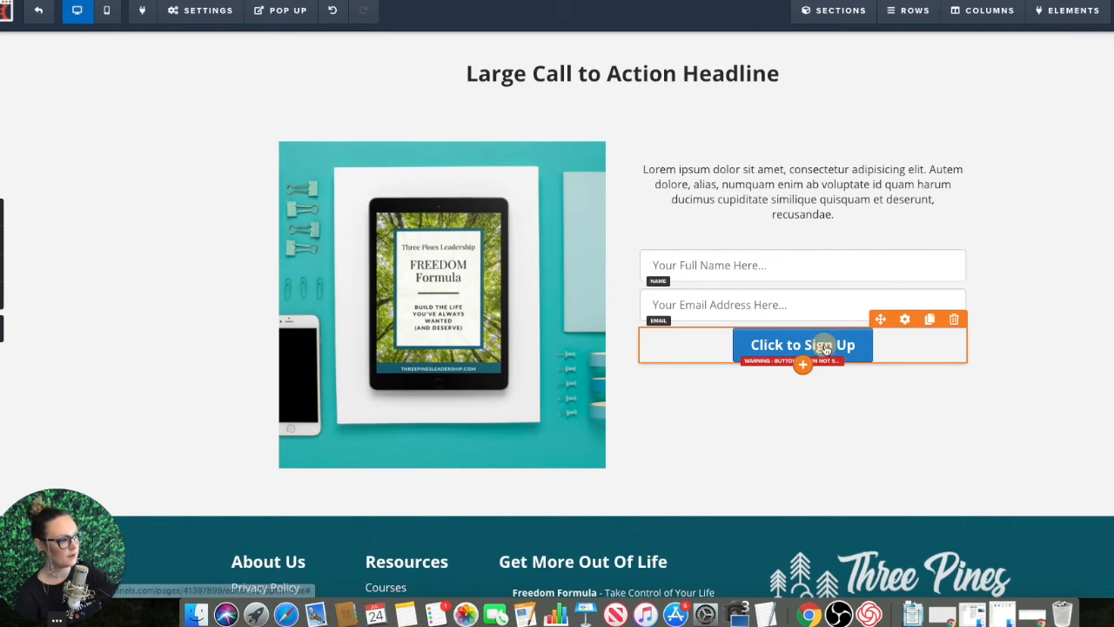
Step: Change the Click to Sign Up button's background color to teal
{"action": "left_click", "coordinate": [826, 350]}
{"action": "left_click", "coordinate": [1113, 529]}
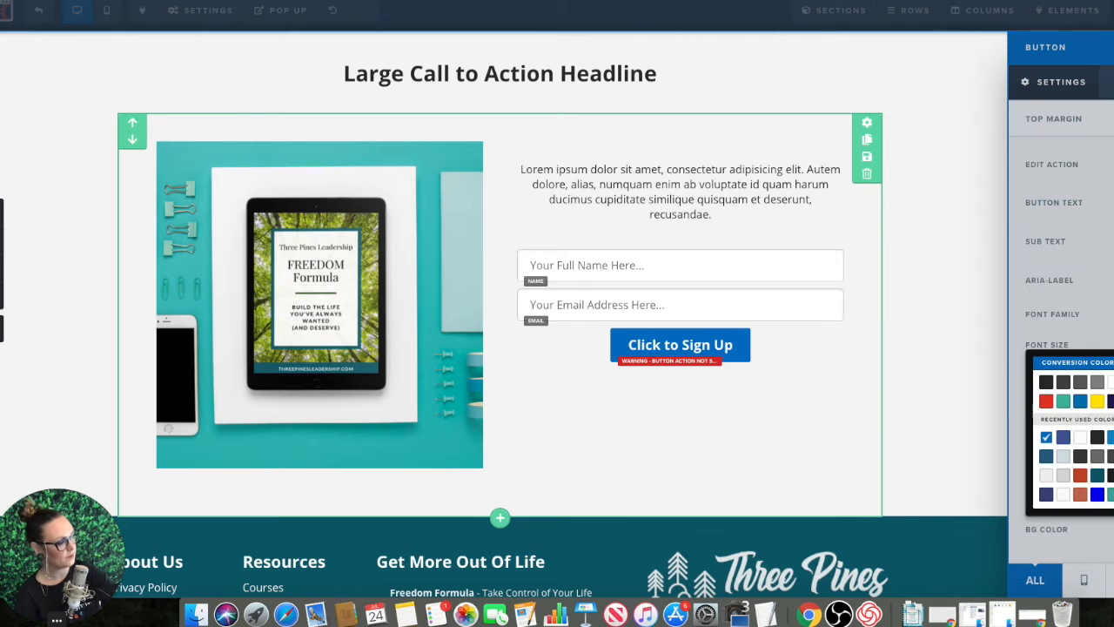
{"action": "left_click", "coordinate": [1110, 494]}
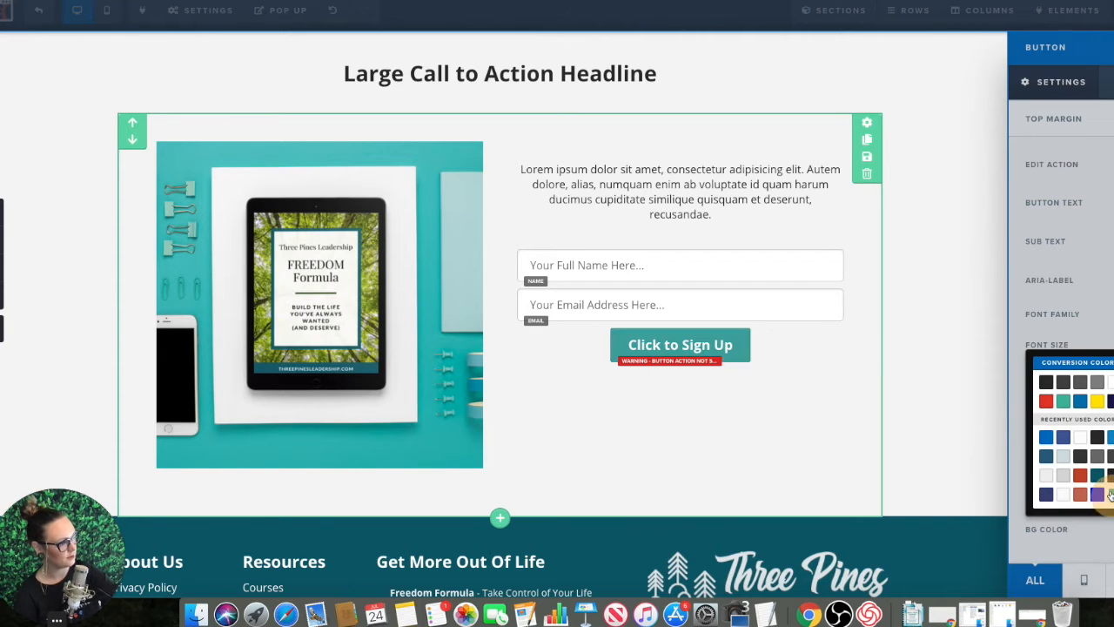
{"action": "left_click", "coordinate": [1086, 289]}
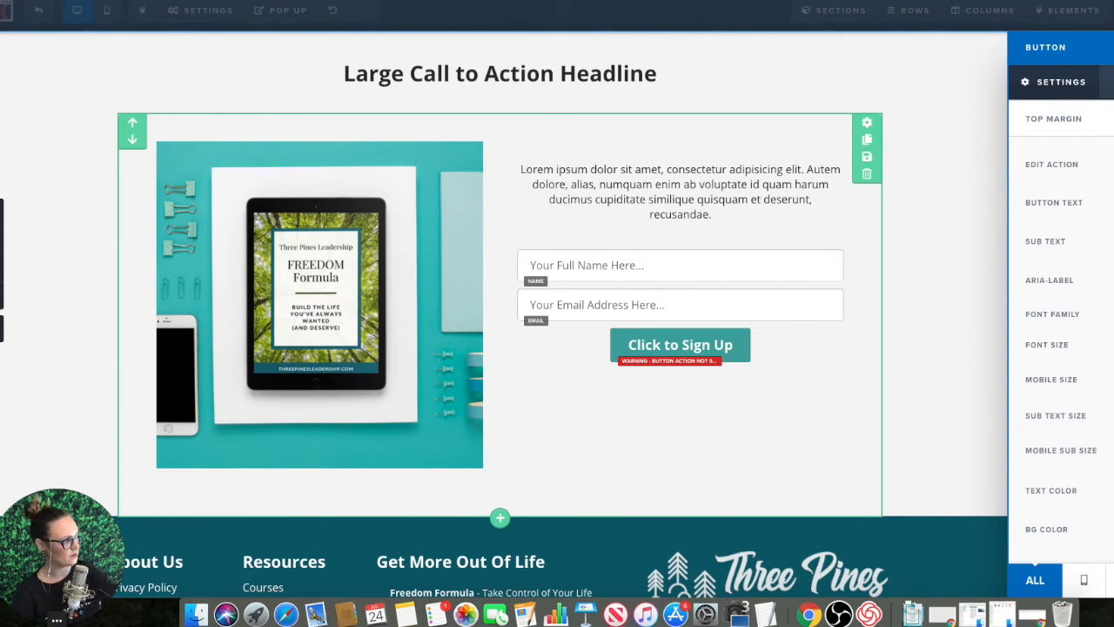
Step: Set the sign-up button's text to "Next Step" and its sub text to "Get your copy now!"
{"action": "left_click", "coordinate": [1058, 207]}
{"action": "type", "text": "Next S"}
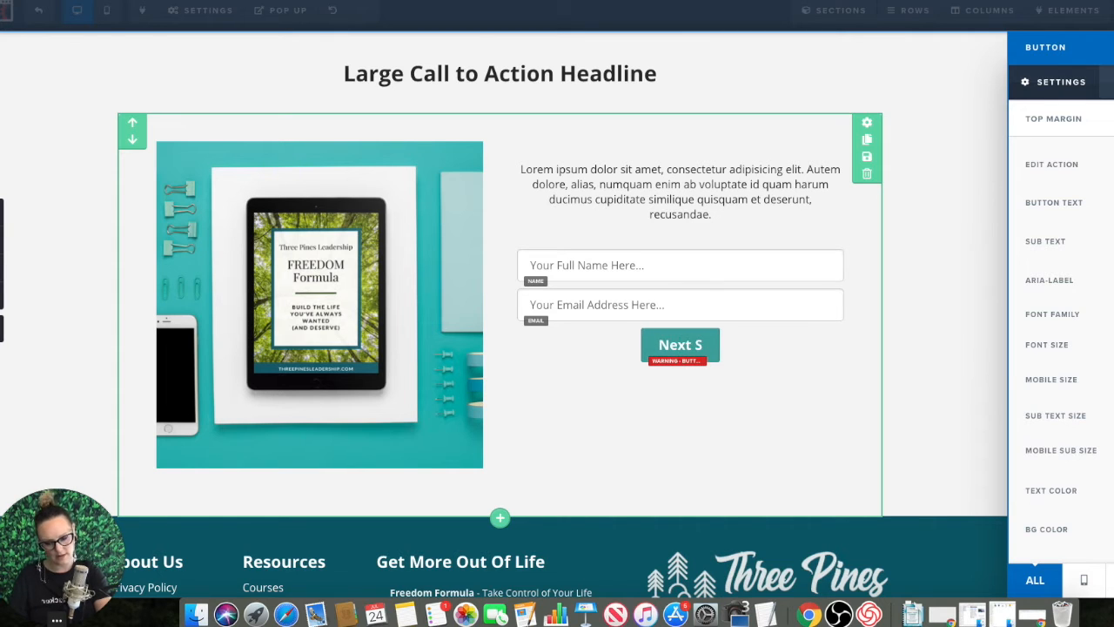
{"action": "type", "text": "tep "}
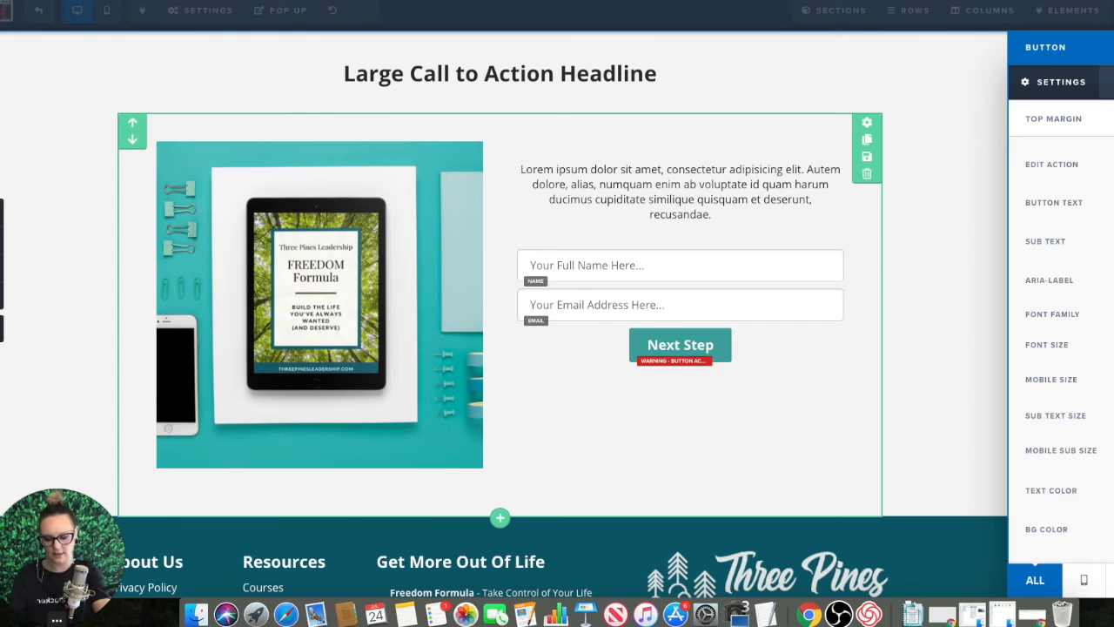
{"action": "type", "text": "Get your"}
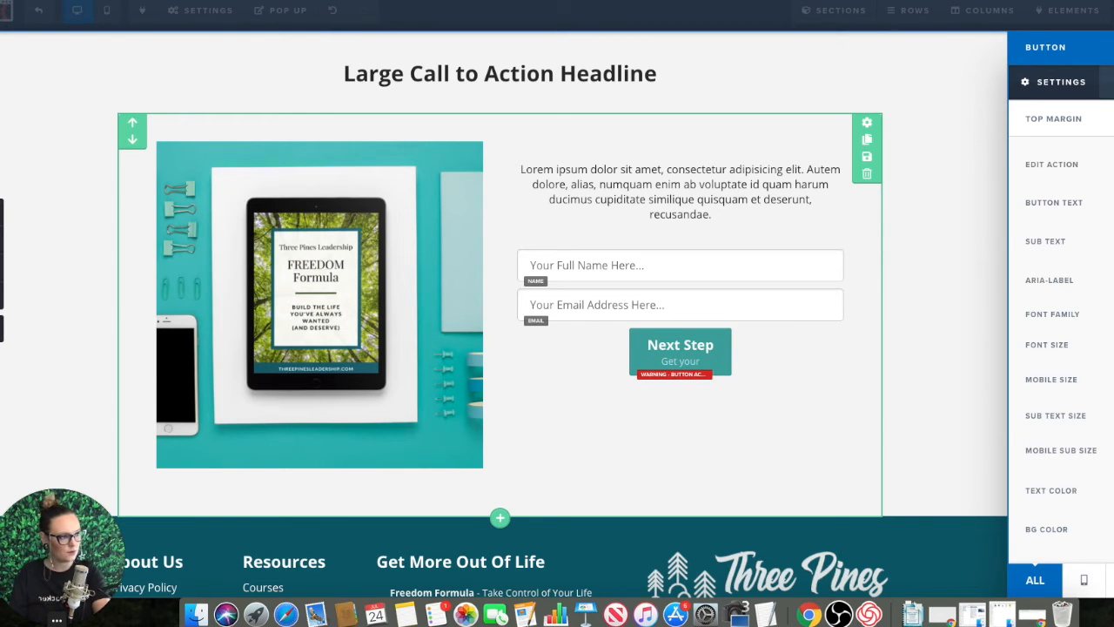
{"action": "type", "text": " copy"}
{"action": "type", "text": " now!"}
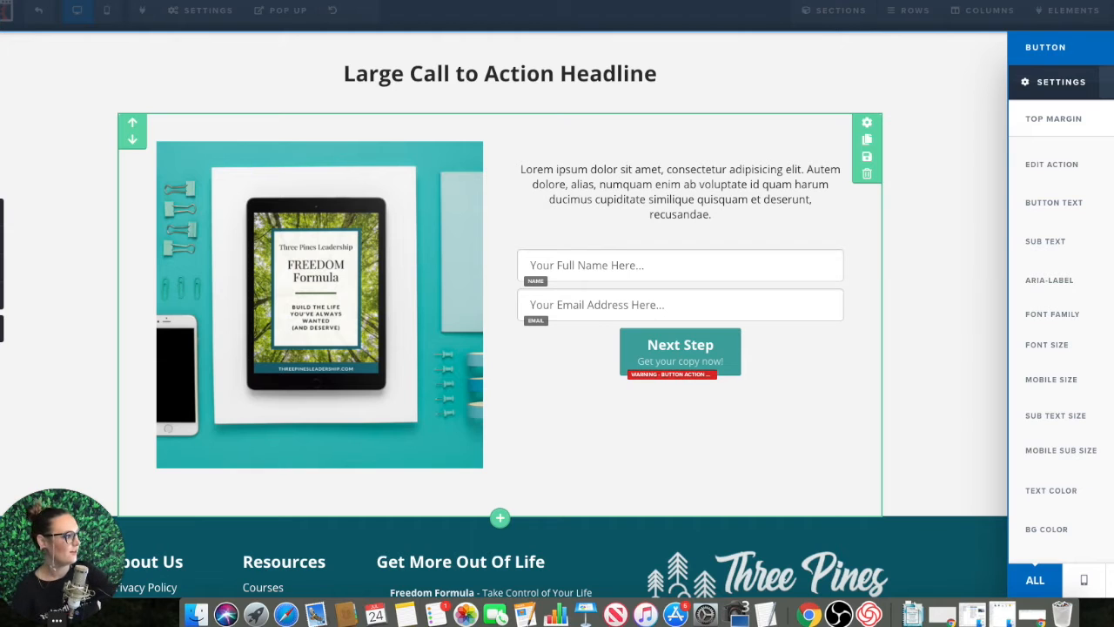
{"action": "left_click", "coordinate": [971, 390]}
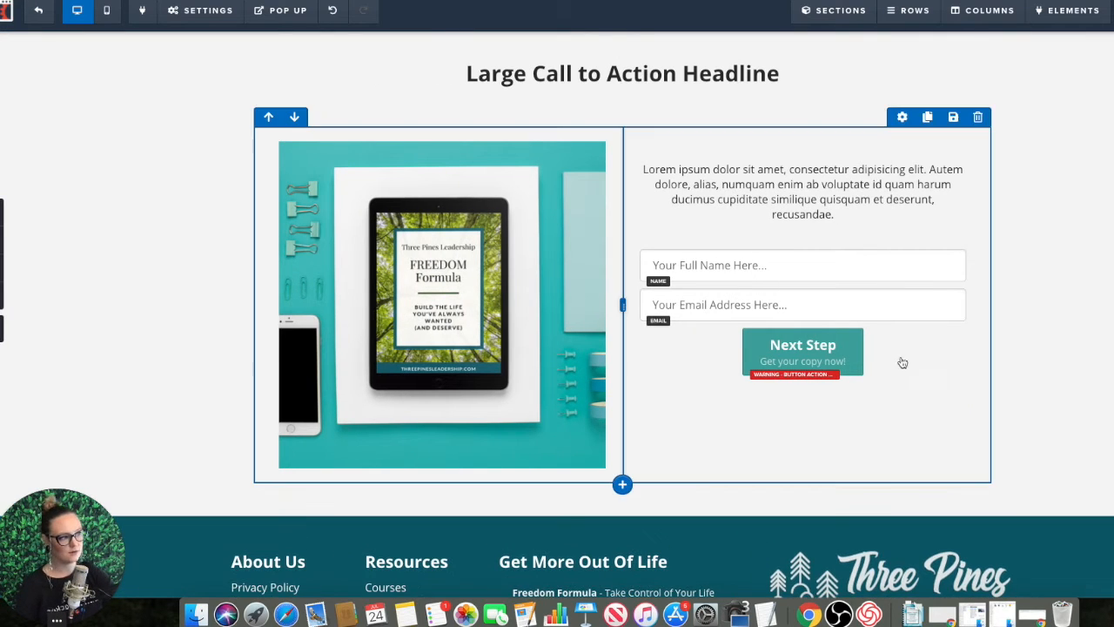
Step: Apply the blue pill-shaped preset style with fully rounded ends to the Next Step button
{"action": "left_click", "coordinate": [841, 348]}
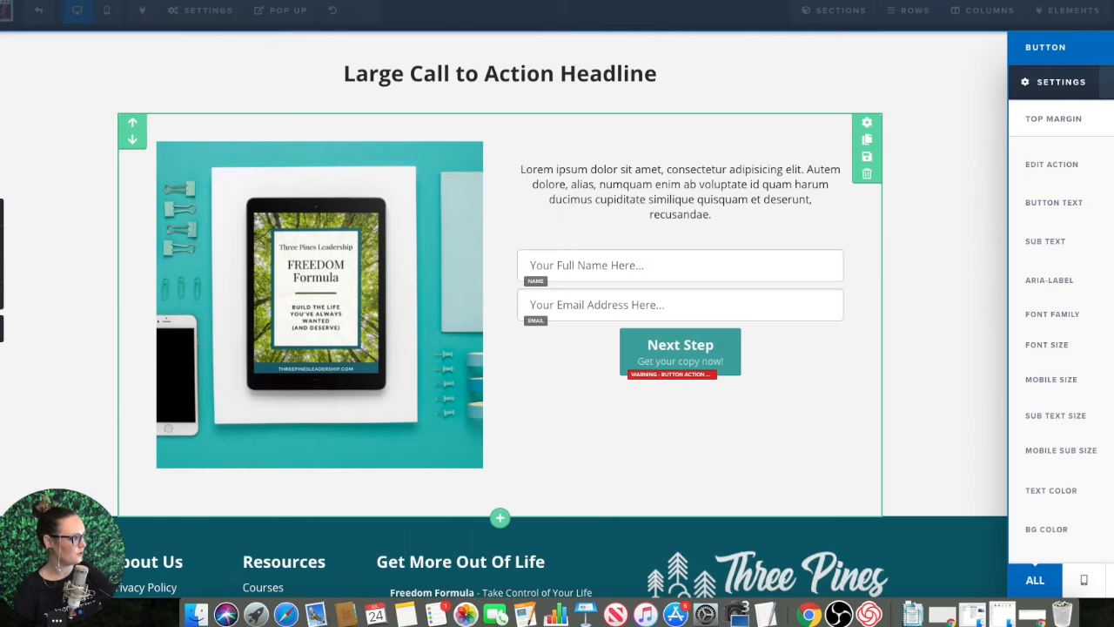
{"action": "left_click", "coordinate": [1082, 80]}
{"action": "left_click", "coordinate": [1083, 79]}
{"action": "left_click", "coordinate": [1105, 80]}
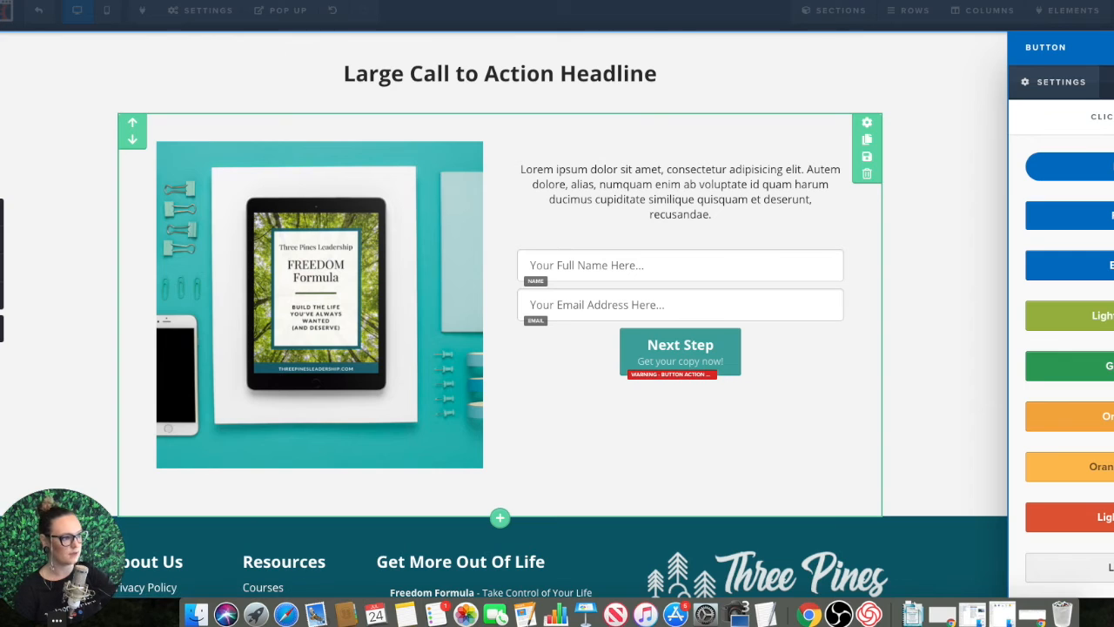
{"action": "left_click", "coordinate": [1071, 166]}
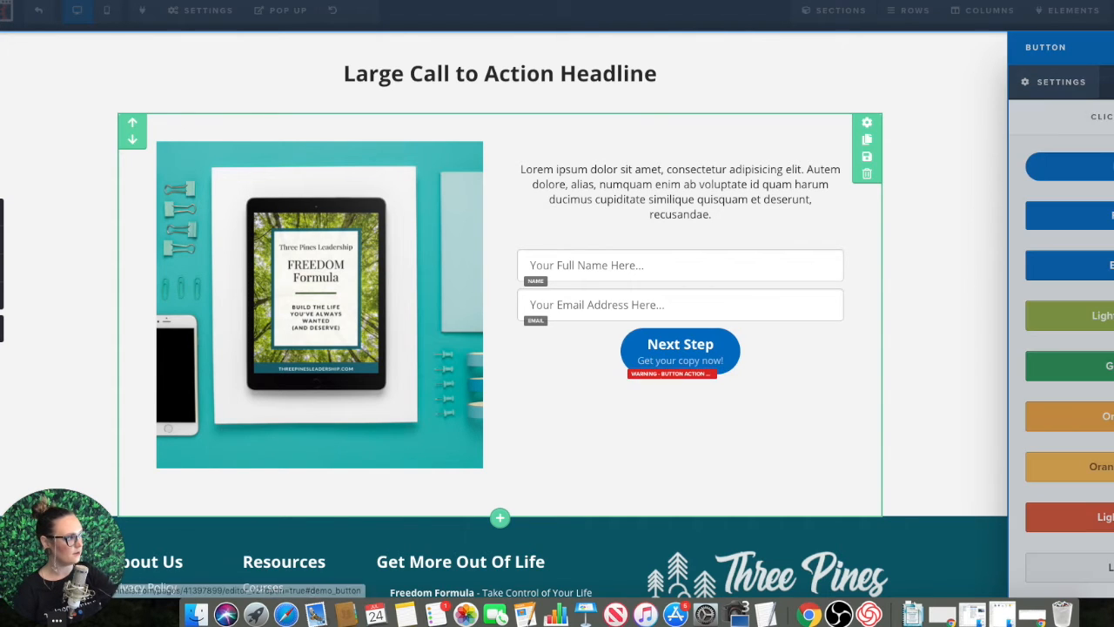
Step: Recolor the rounded Next Step button's background to the recently used teal
{"action": "left_click", "coordinate": [1070, 87]}
{"action": "left_click", "coordinate": [1112, 529]}
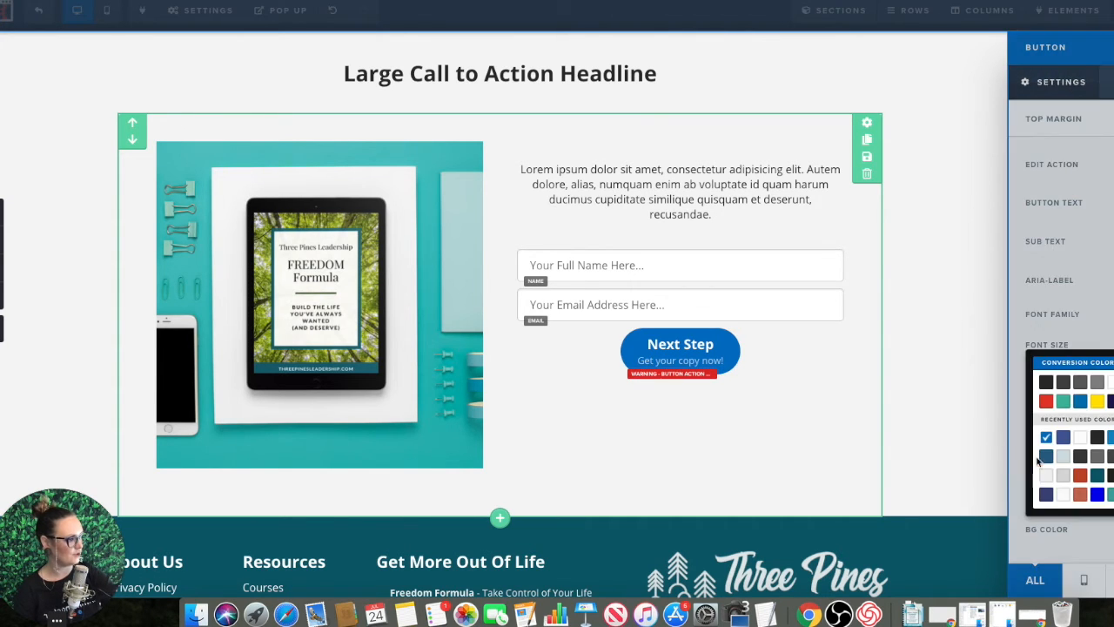
{"action": "left_click", "coordinate": [1112, 494]}
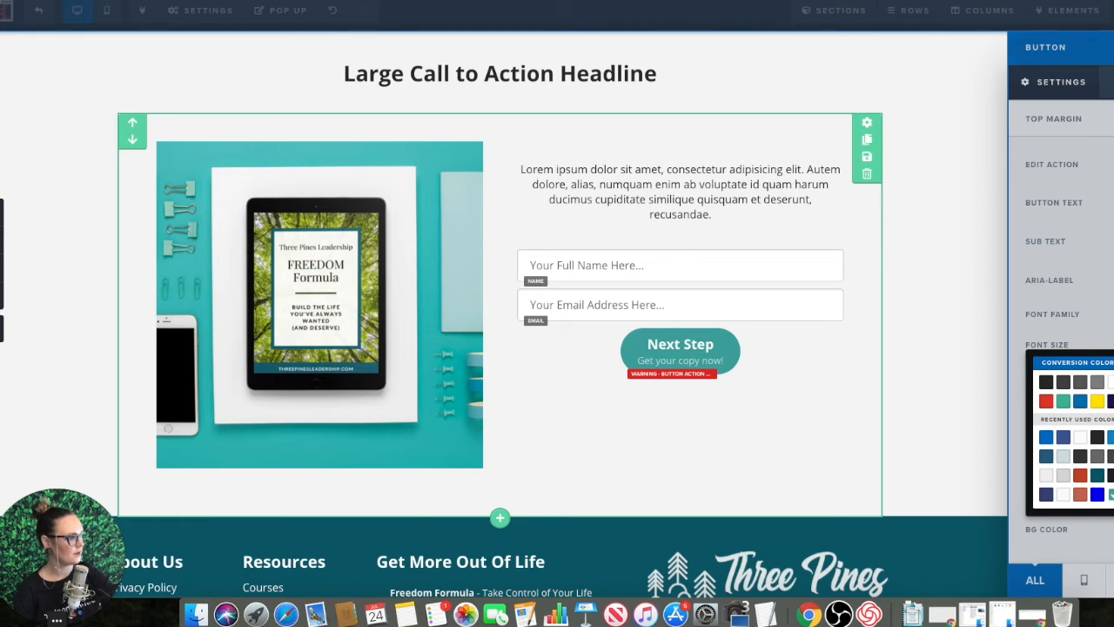
{"action": "left_click", "coordinate": [1112, 494]}
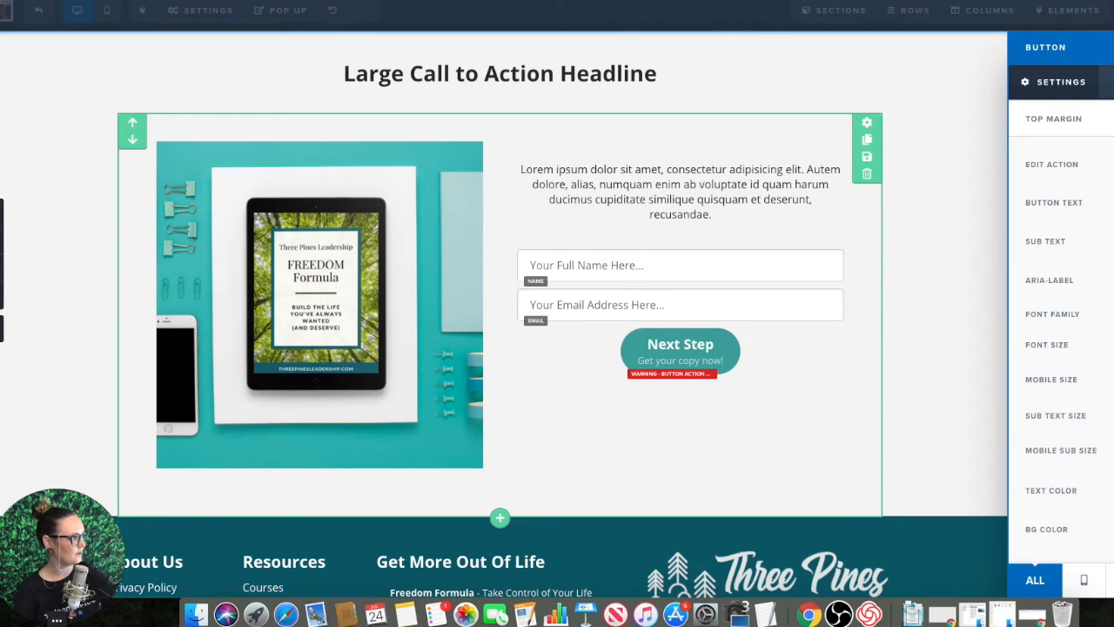
Step: Increase the Next Step button's top margin slightly and make the button span the full column width
{"action": "left_click_drag", "start_coordinate": [1106, 118], "coordinate": [1110, 118]}
{"action": "left_click", "coordinate": [1109, 82]}
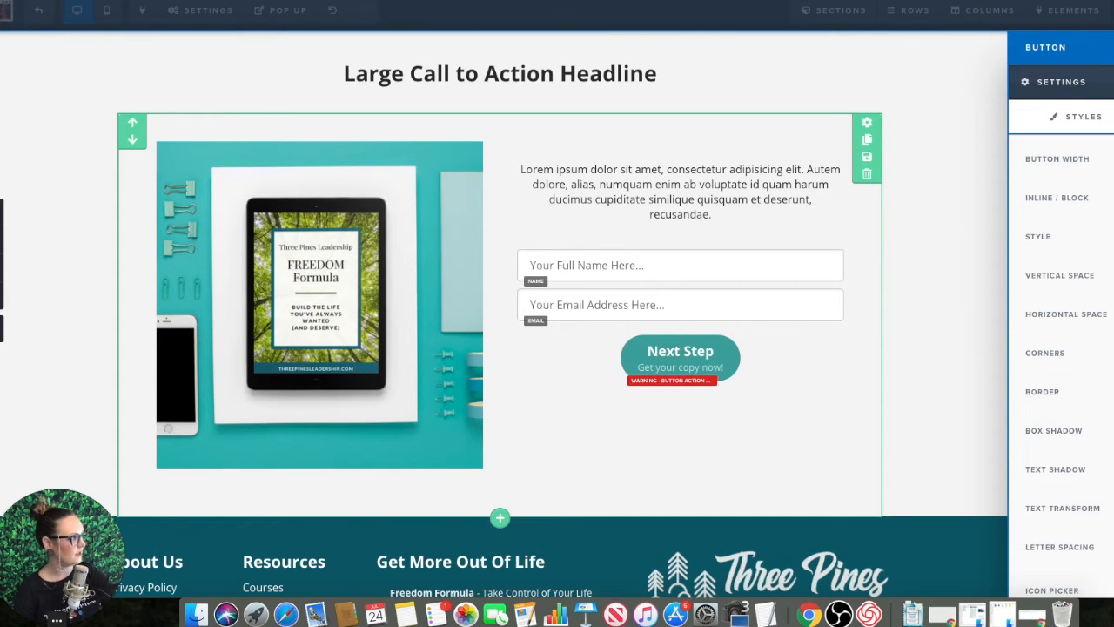
{"action": "left_click", "coordinate": [1113, 160]}
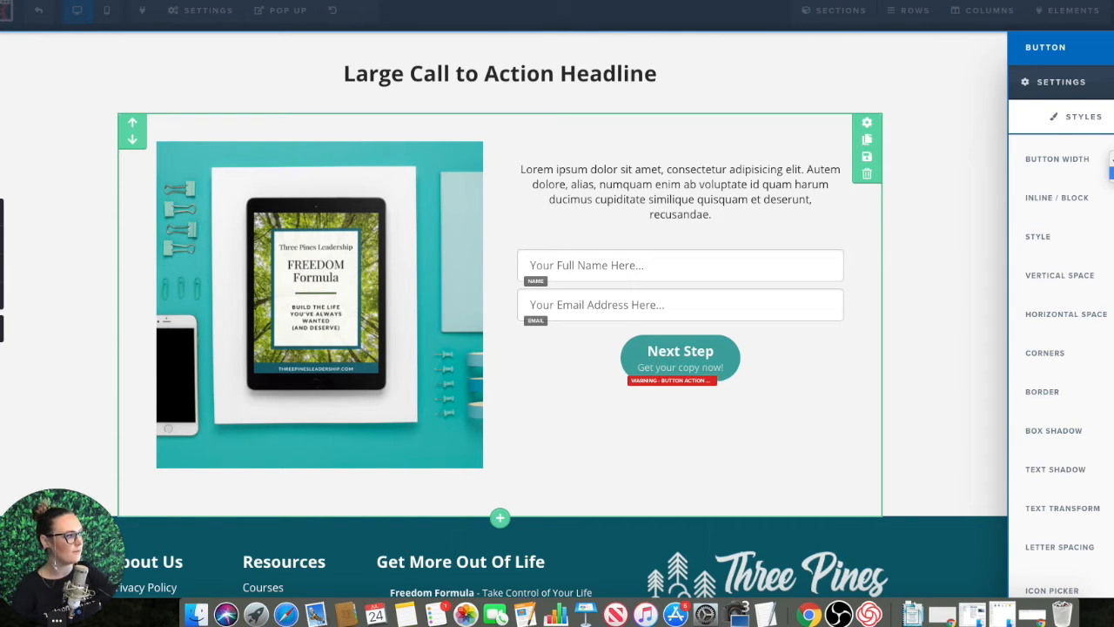
{"action": "left_click", "coordinate": [1111, 173]}
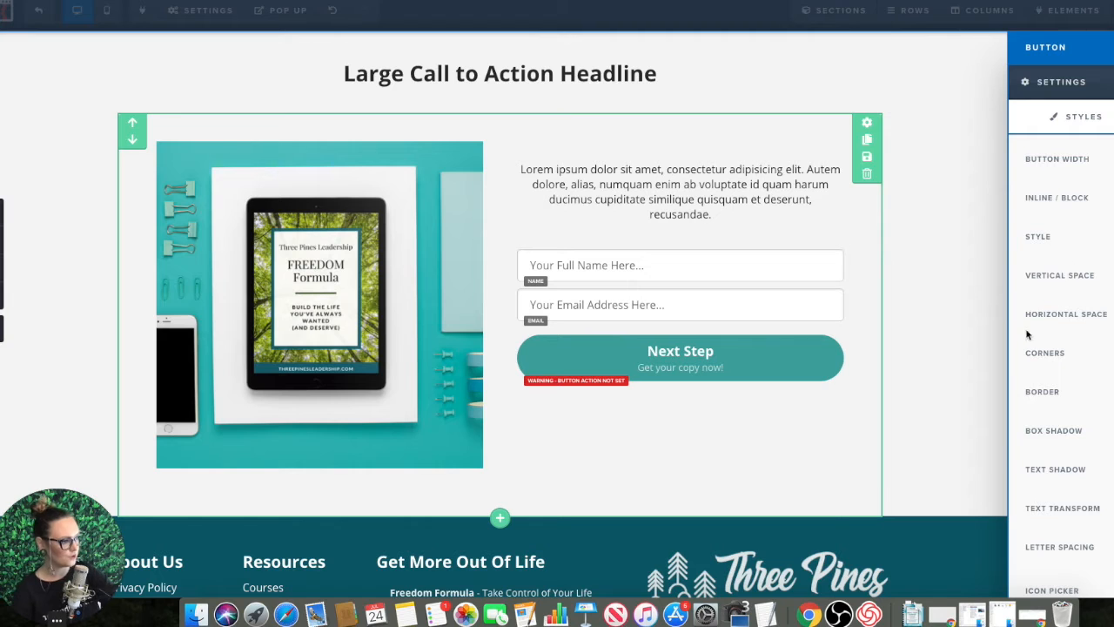
{"action": "left_click", "coordinate": [977, 296]}
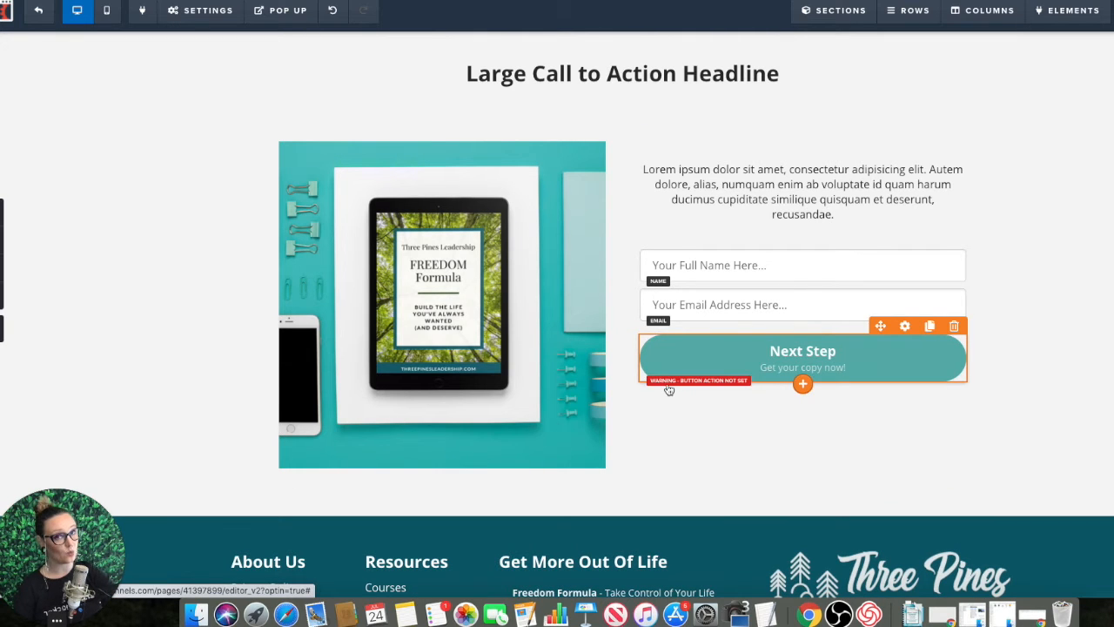
Step: Set the Next Step button's action to submit the opt-in form instead of going to a website URL
{"action": "left_click", "coordinate": [788, 357]}
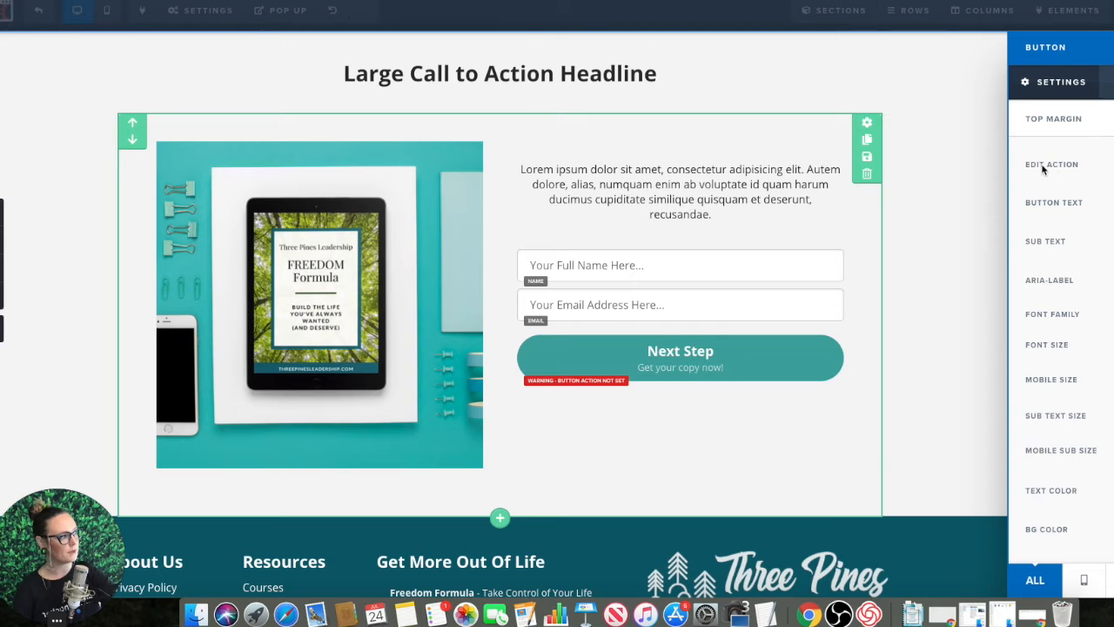
{"action": "left_click", "coordinate": [1088, 167]}
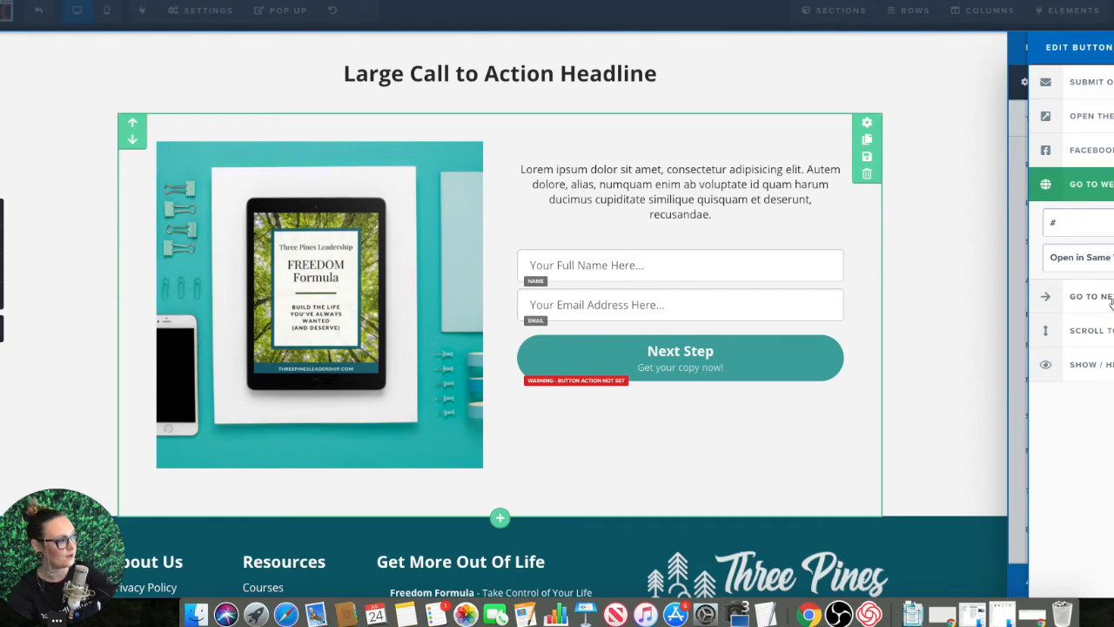
{"action": "left_click", "coordinate": [1092, 81]}
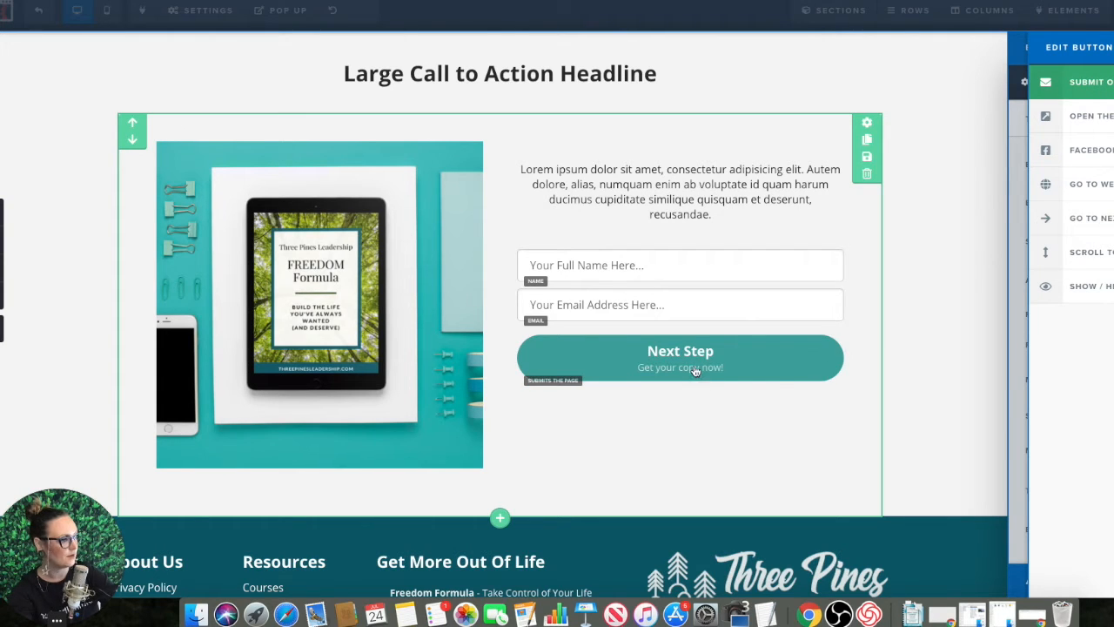
{"action": "left_click", "coordinate": [948, 356]}
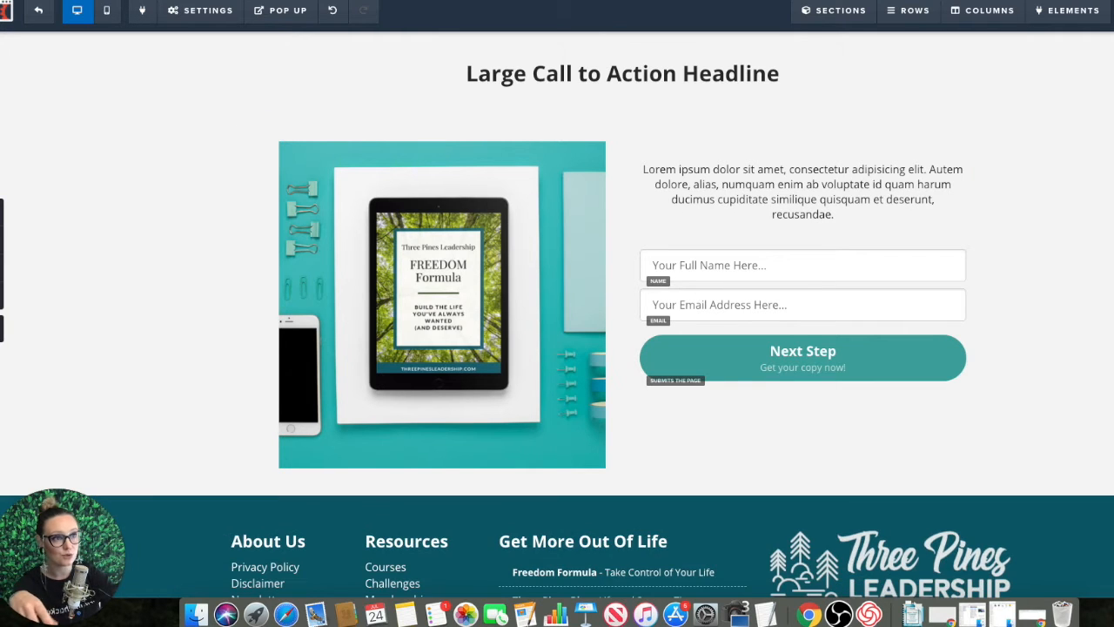
Step: Apply the "Mother Funnel PLF FUNNEL - 11" template to the funnel's Thank You step and open that page for editing
{"action": "left_click", "coordinate": [45, 12]}
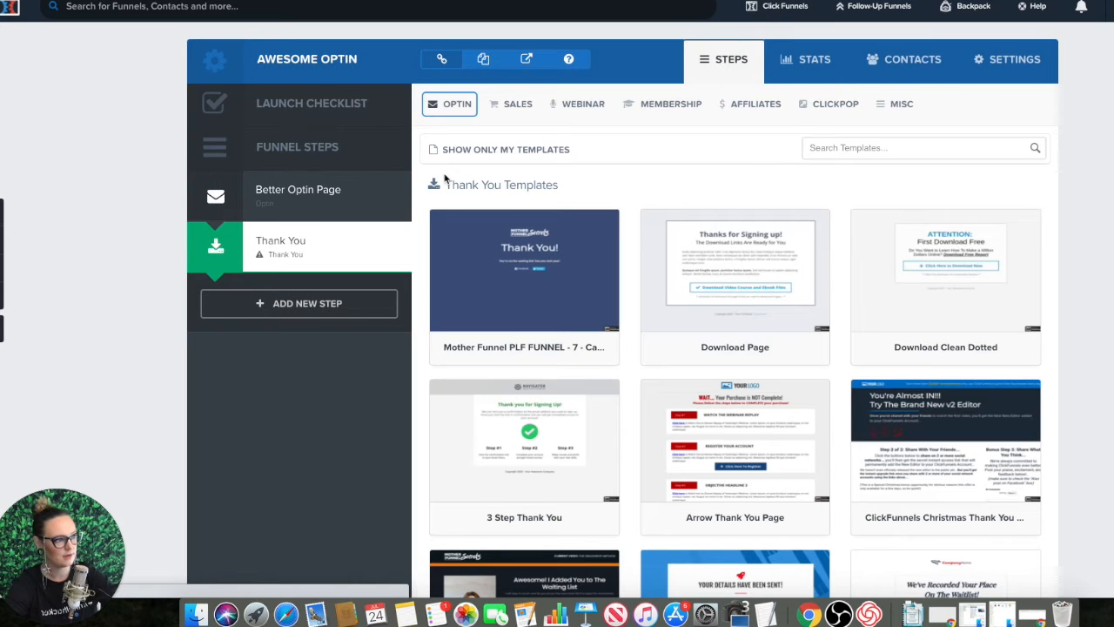
{"action": "scroll", "coordinate": [791, 343], "scroll_direction": "down", "scroll_amount": 2}
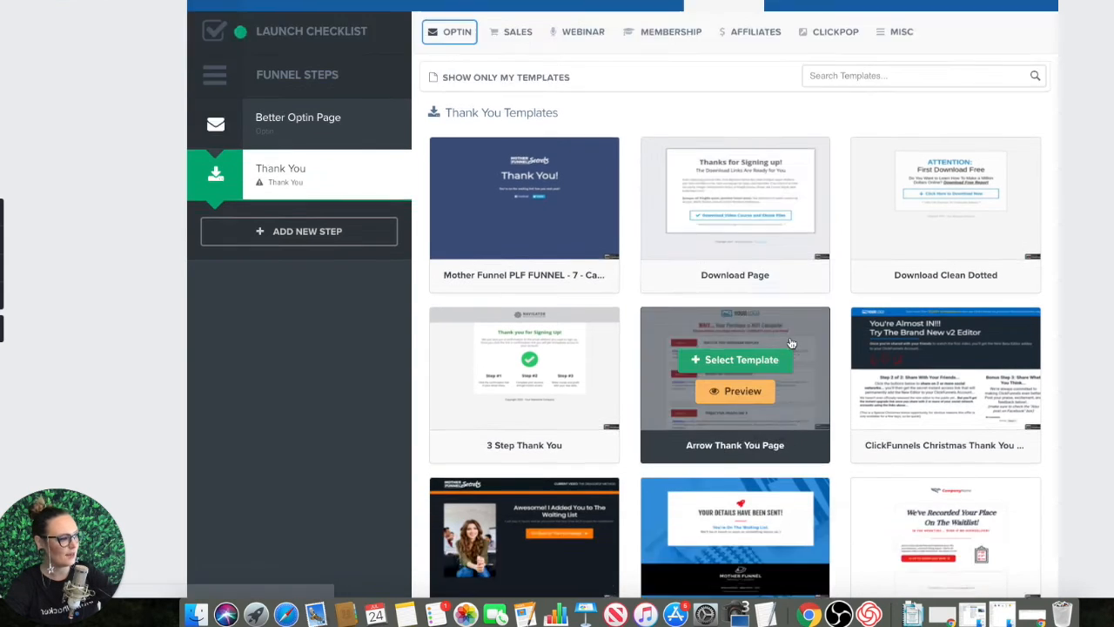
{"action": "scroll", "coordinate": [791, 343], "scroll_direction": "down", "scroll_amount": 4}
{"action": "scroll", "coordinate": [791, 342], "scroll_direction": "down", "scroll_amount": 6}
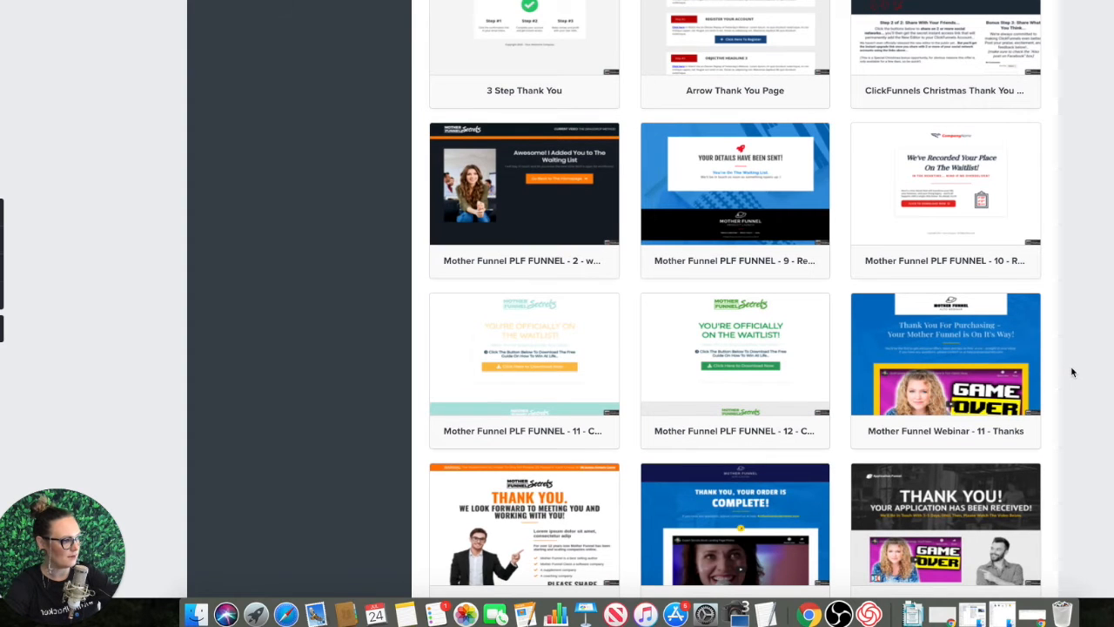
{"action": "scroll", "coordinate": [1072, 372], "scroll_direction": "down", "scroll_amount": 2}
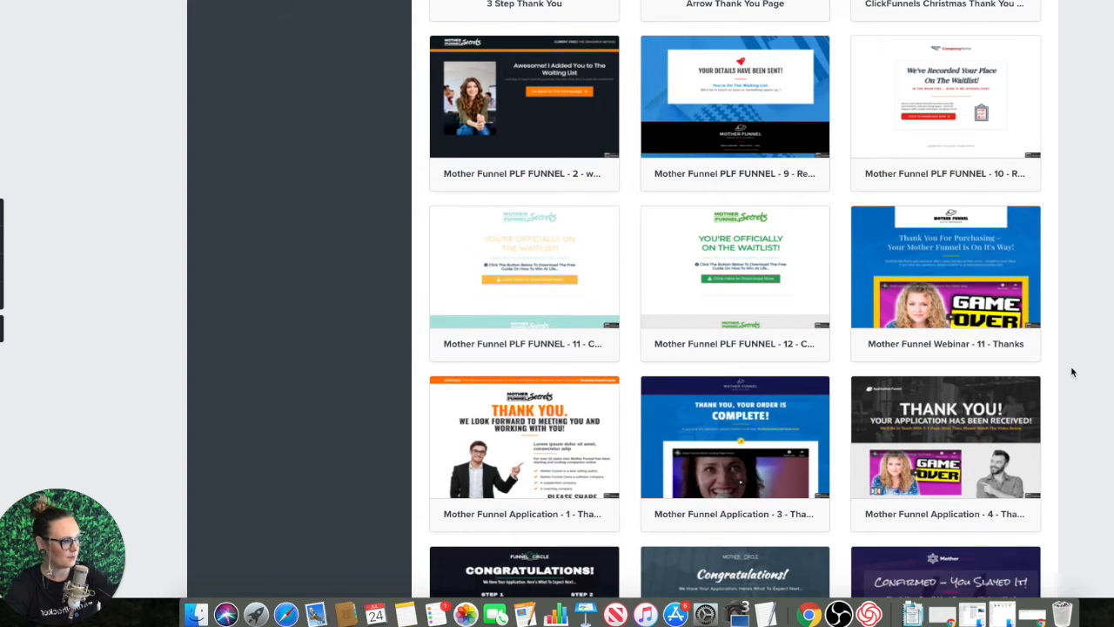
{"action": "left_click", "coordinate": [518, 259]}
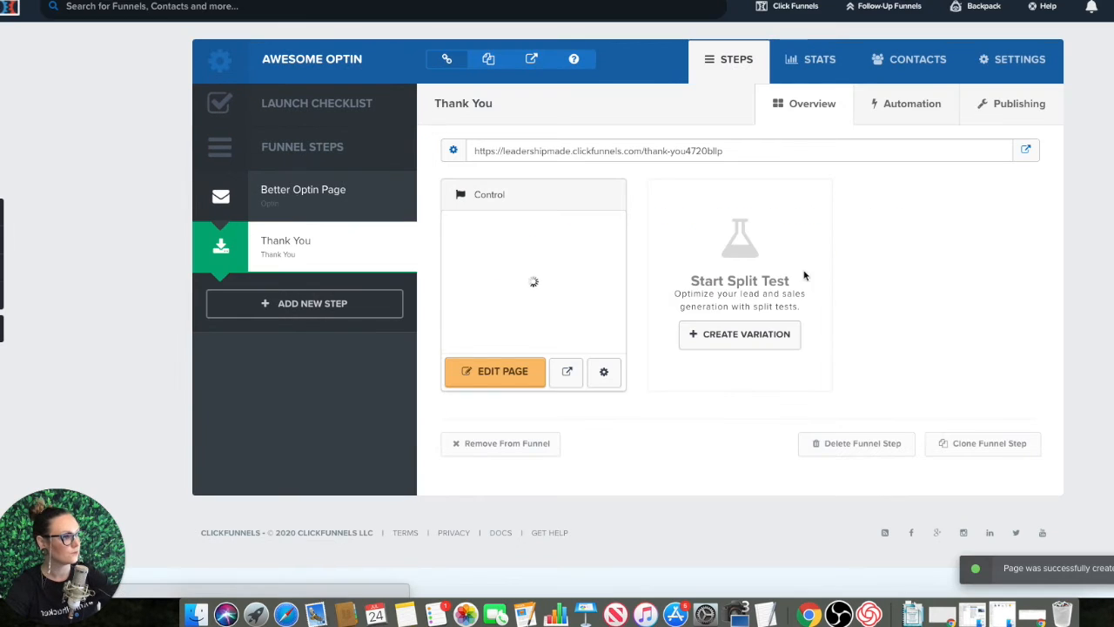
{"action": "left_click", "coordinate": [511, 374]}
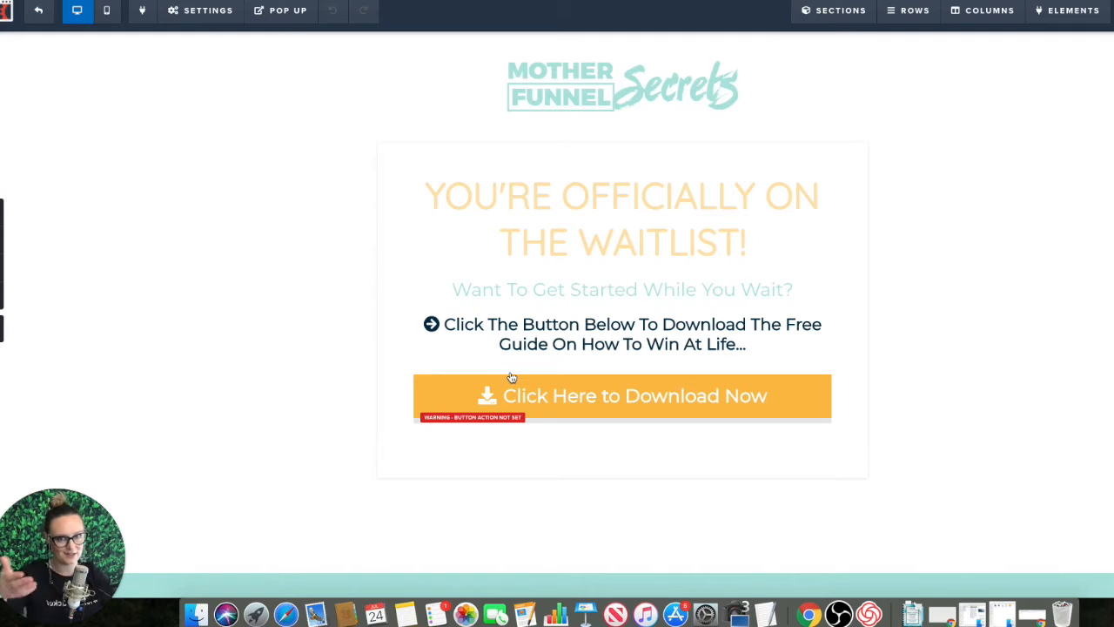
Step: Replace the Mother Funnel Secrets logo with The Forest banner from the uploaded image library and enlarge the image
{"action": "mouse_move", "coordinate": [511, 376]}
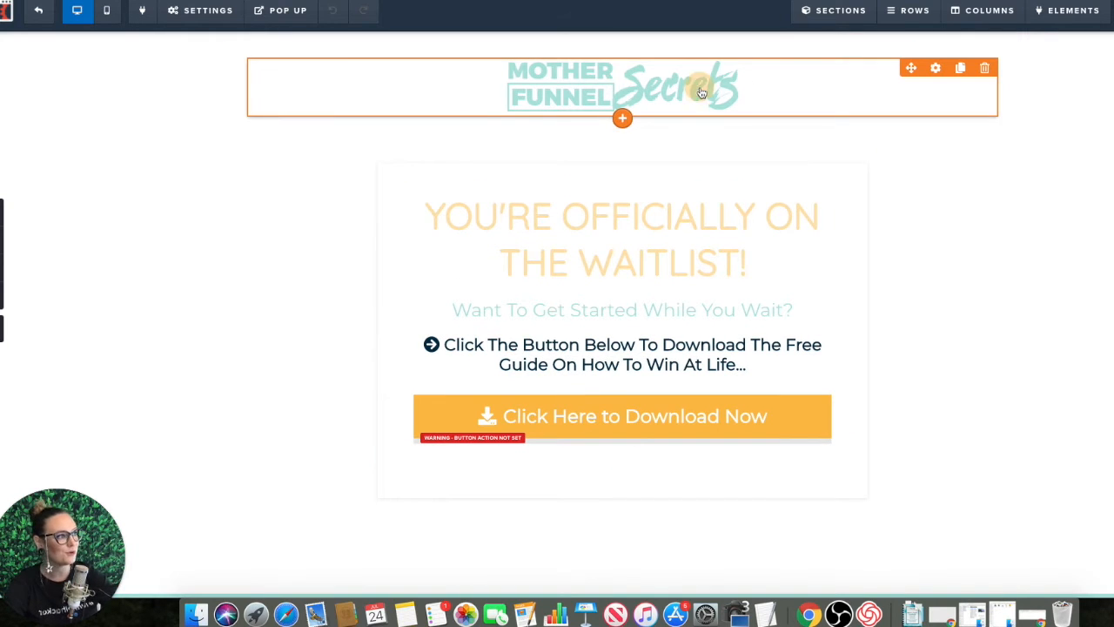
{"action": "left_click", "coordinate": [702, 92]}
{"action": "left_click", "coordinate": [1111, 160]}
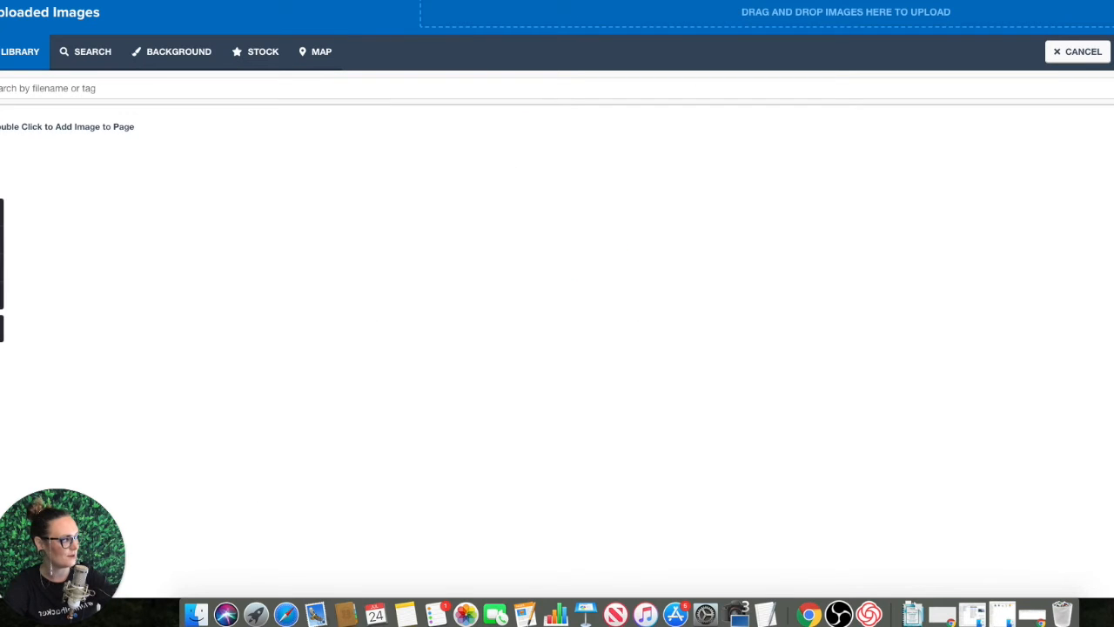
{"action": "scroll", "coordinate": [498, 305], "scroll_direction": "down", "scroll_amount": 2}
{"action": "scroll", "coordinate": [498, 306], "scroll_direction": "down", "scroll_amount": 1}
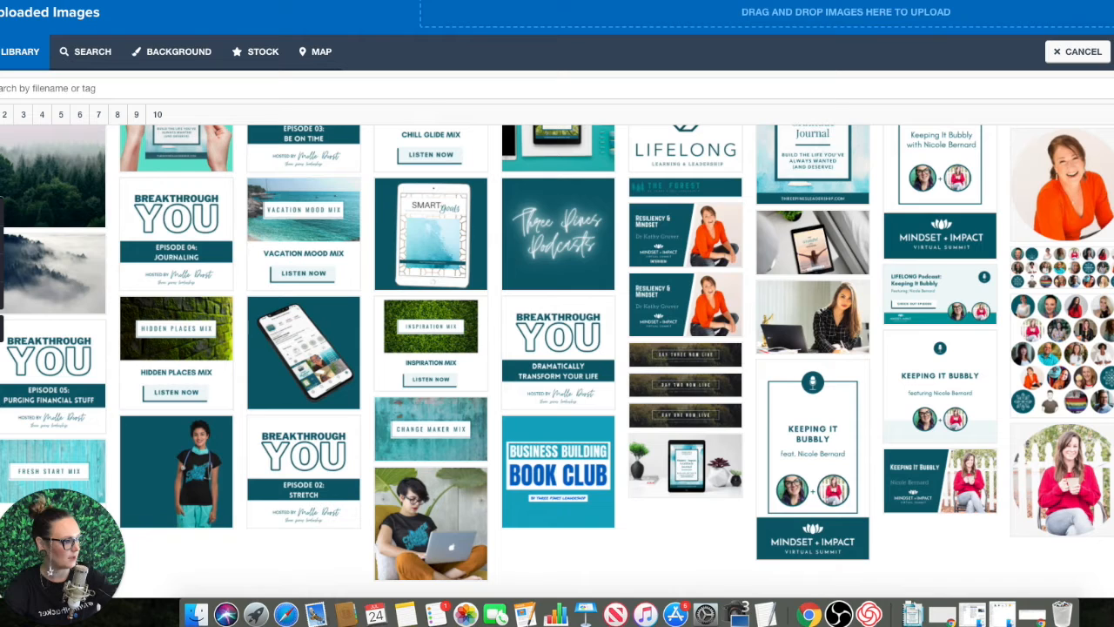
{"action": "left_click", "coordinate": [666, 188]}
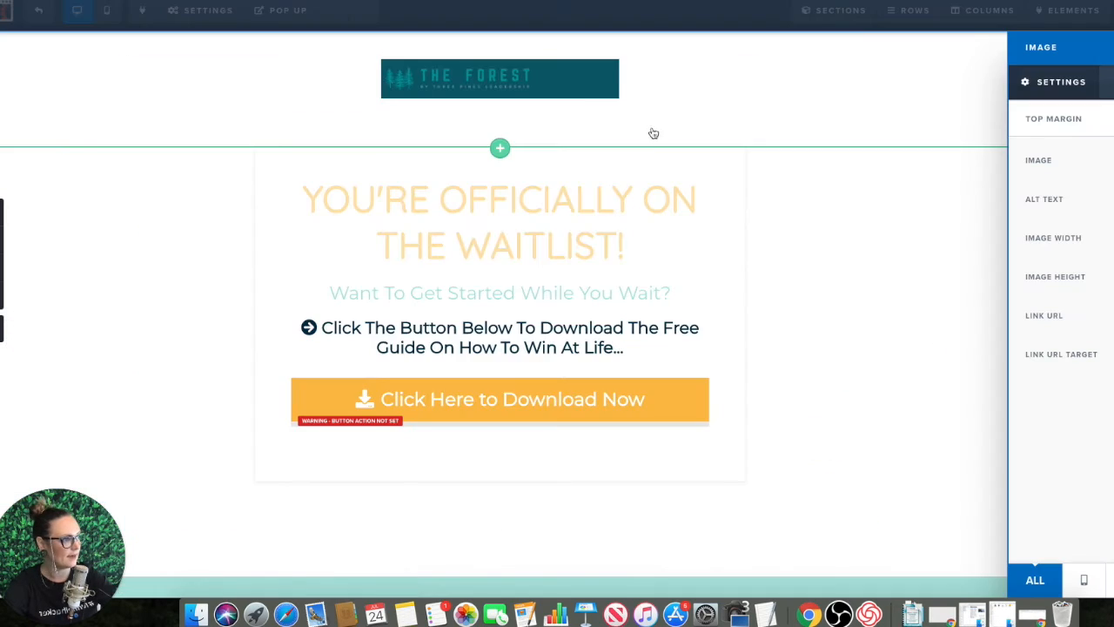
{"action": "left_click", "coordinate": [547, 78]}
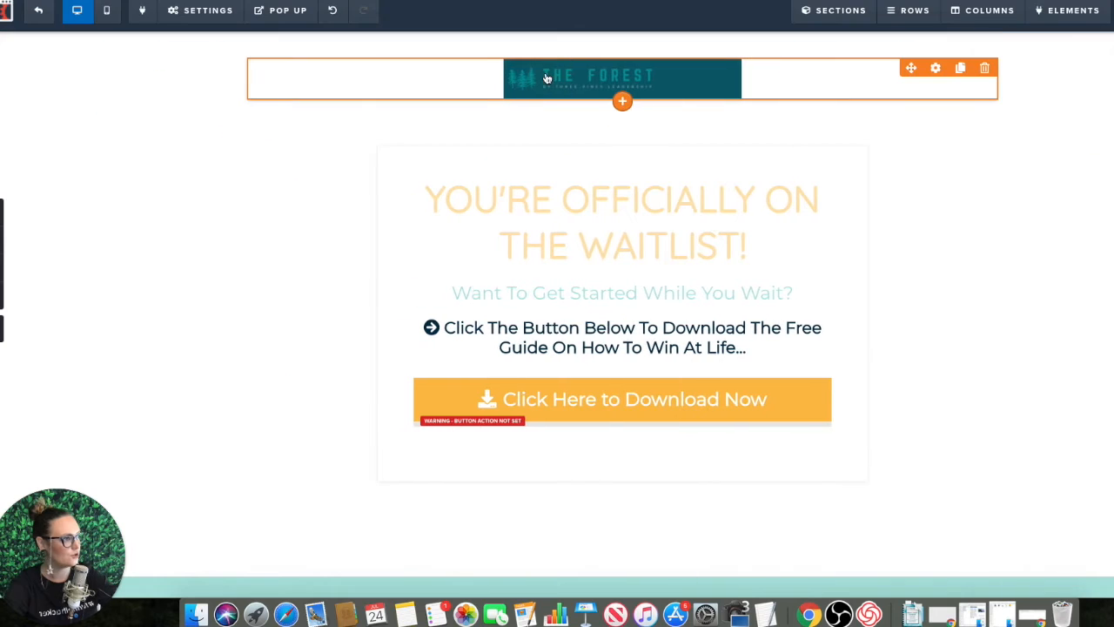
{"action": "left_click", "coordinate": [706, 83]}
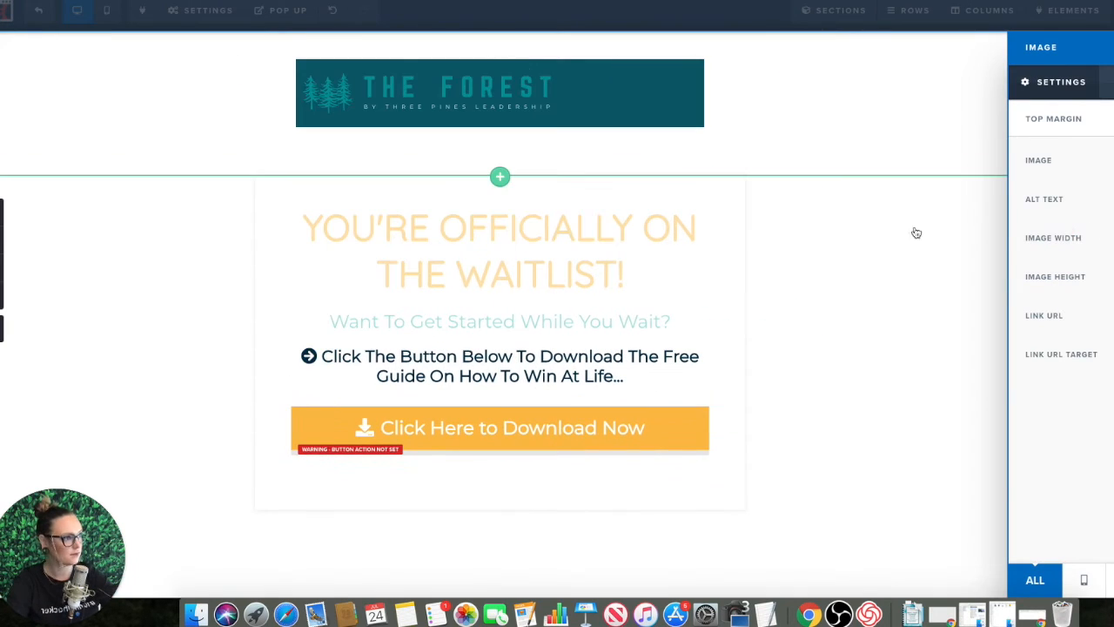
{"action": "left_click", "coordinate": [813, 205]}
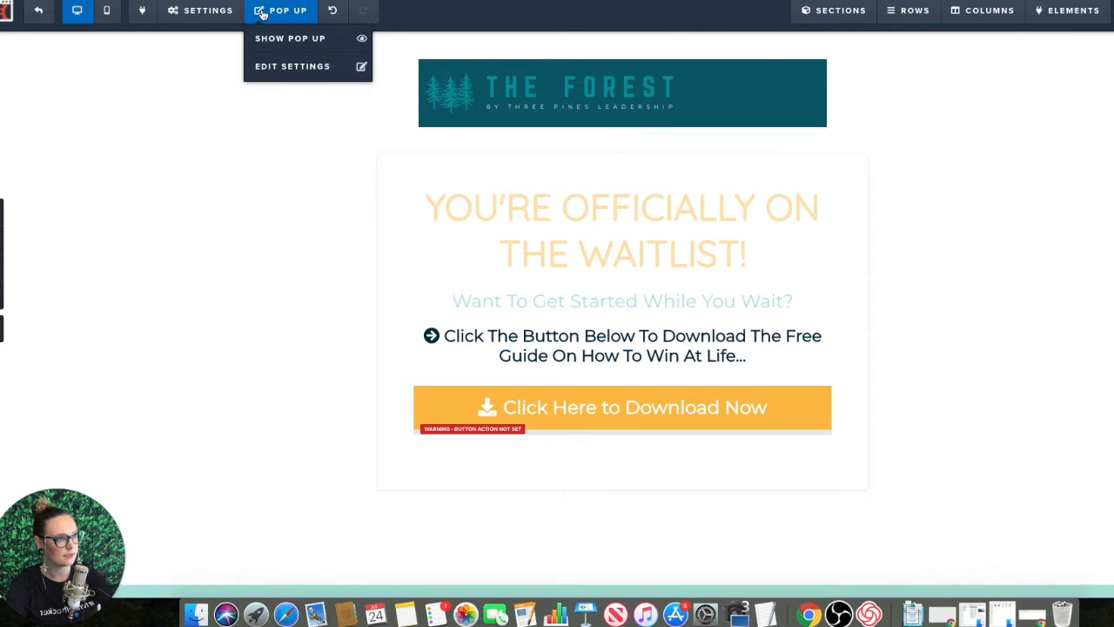
Step: Set the Thank You page's background color to the dark teal that matches The Forest banner
{"action": "mouse_move", "coordinate": [201, 21]}
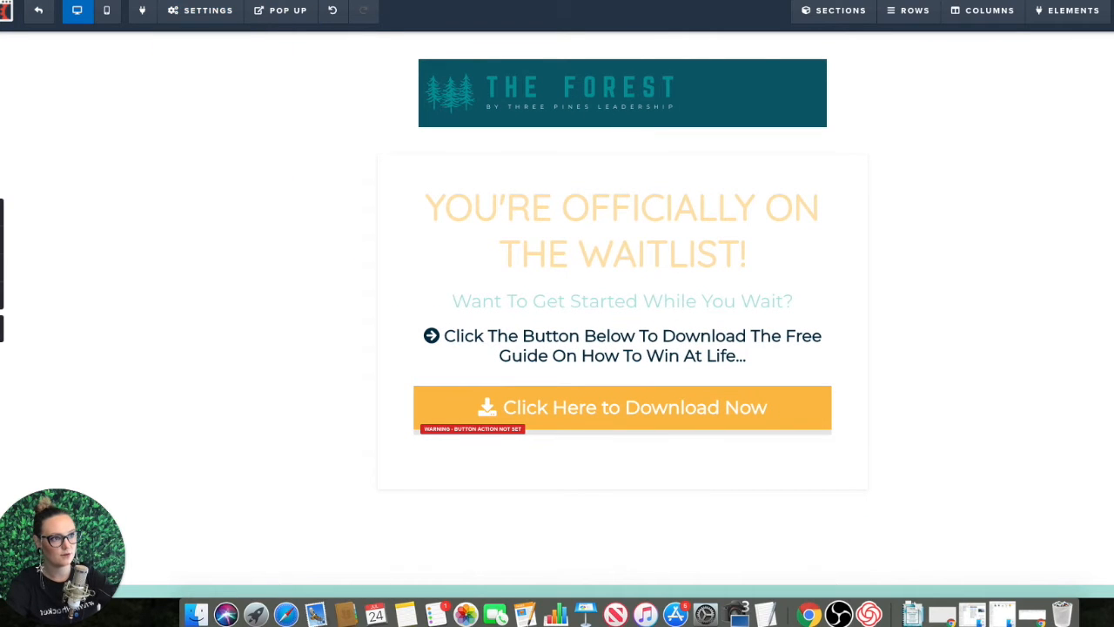
{"action": "left_click", "coordinate": [199, 151]}
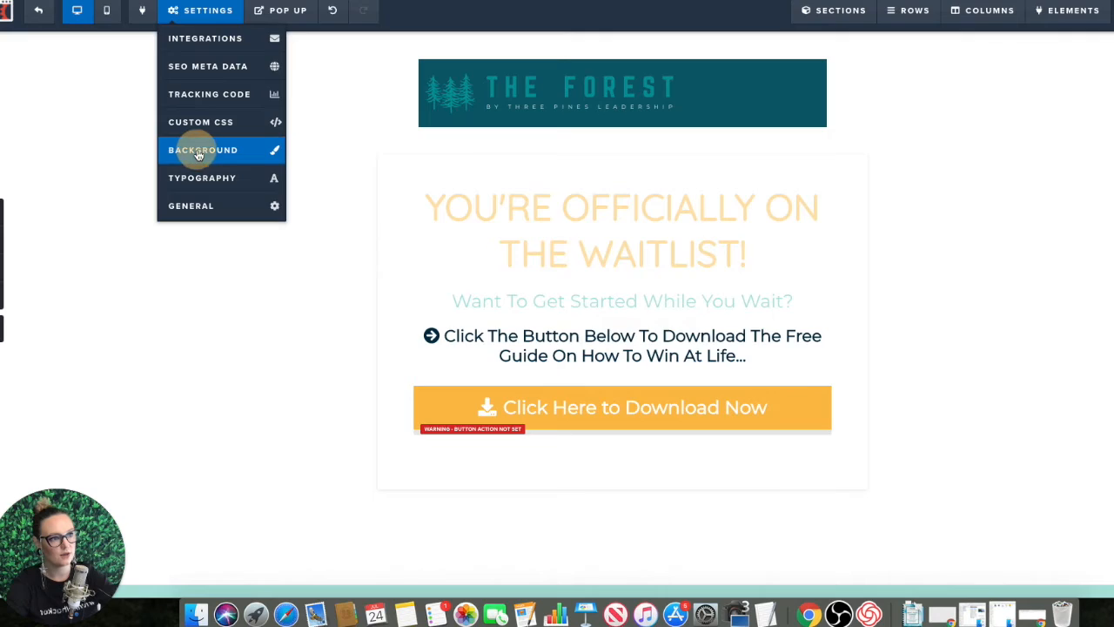
{"action": "left_click", "coordinate": [1112, 167]}
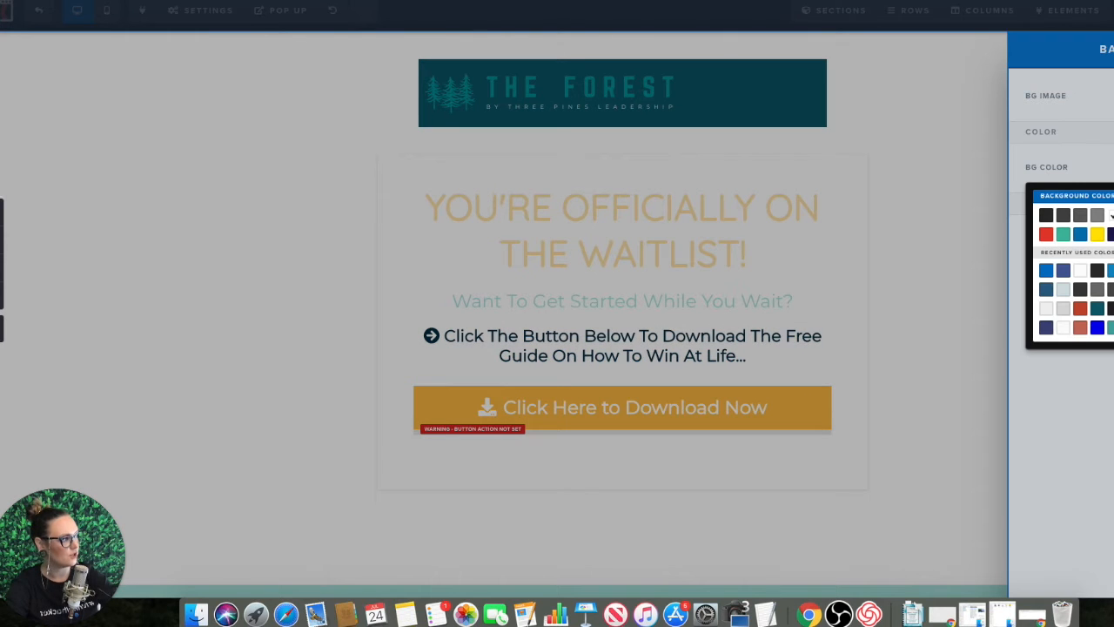
{"action": "left_click", "coordinate": [1099, 310]}
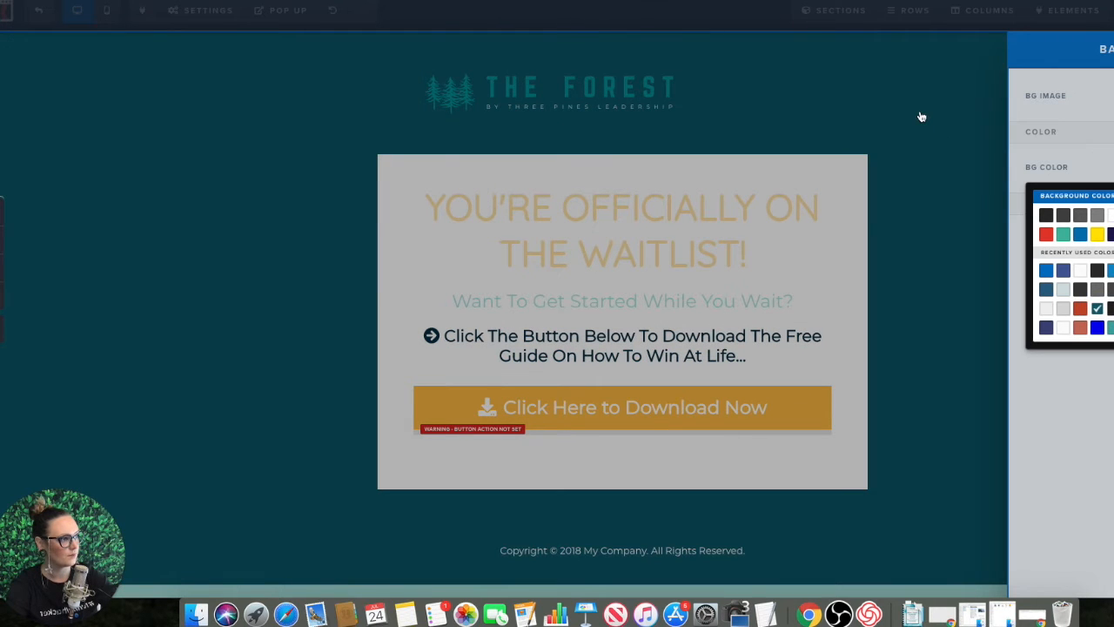
{"action": "left_click", "coordinate": [930, 107]}
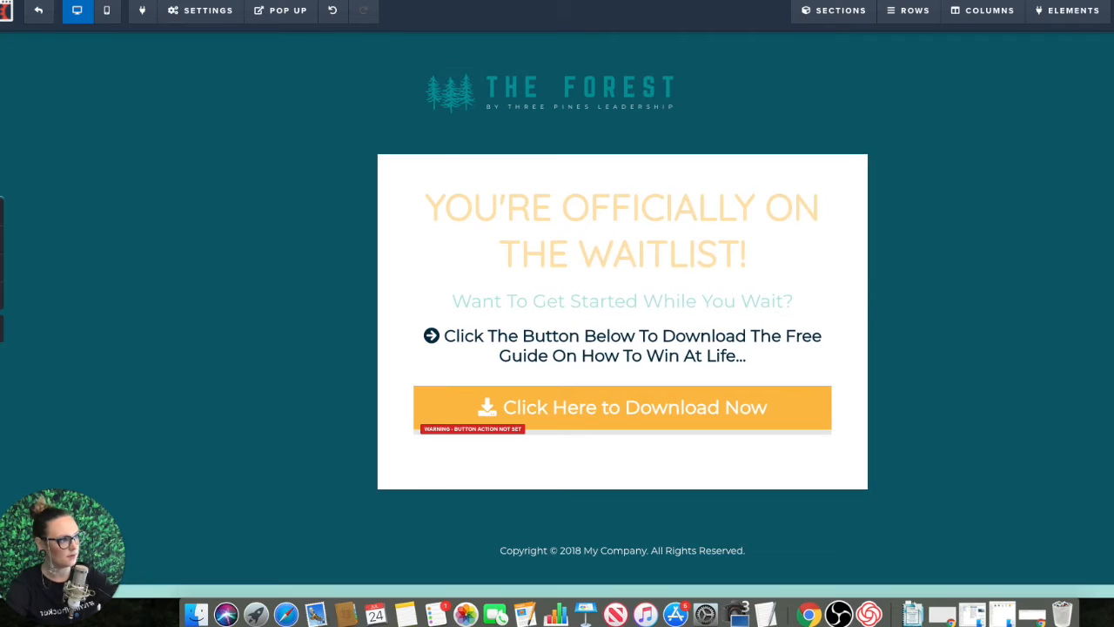
Step: Change the color of the "YOU'RE OFFICIALLY ON THE WAITLIST!" headline to dark teal
{"action": "left_click", "coordinate": [679, 228]}
{"action": "left_click_drag", "start_coordinate": [764, 256], "coordinate": [413, 216]}
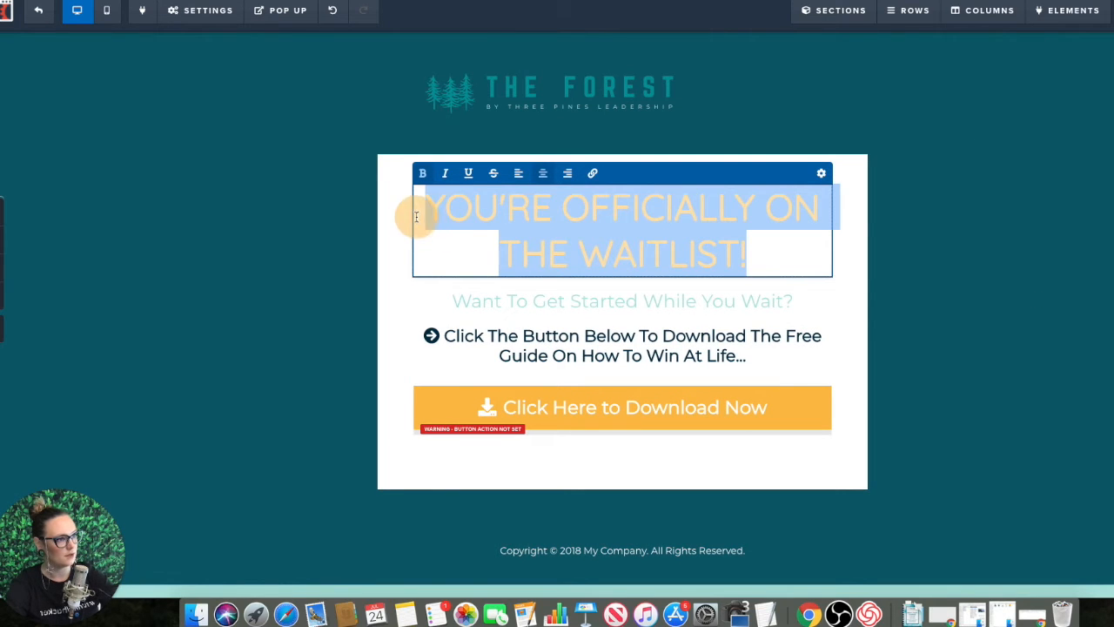
{"action": "left_click", "coordinate": [821, 173]}
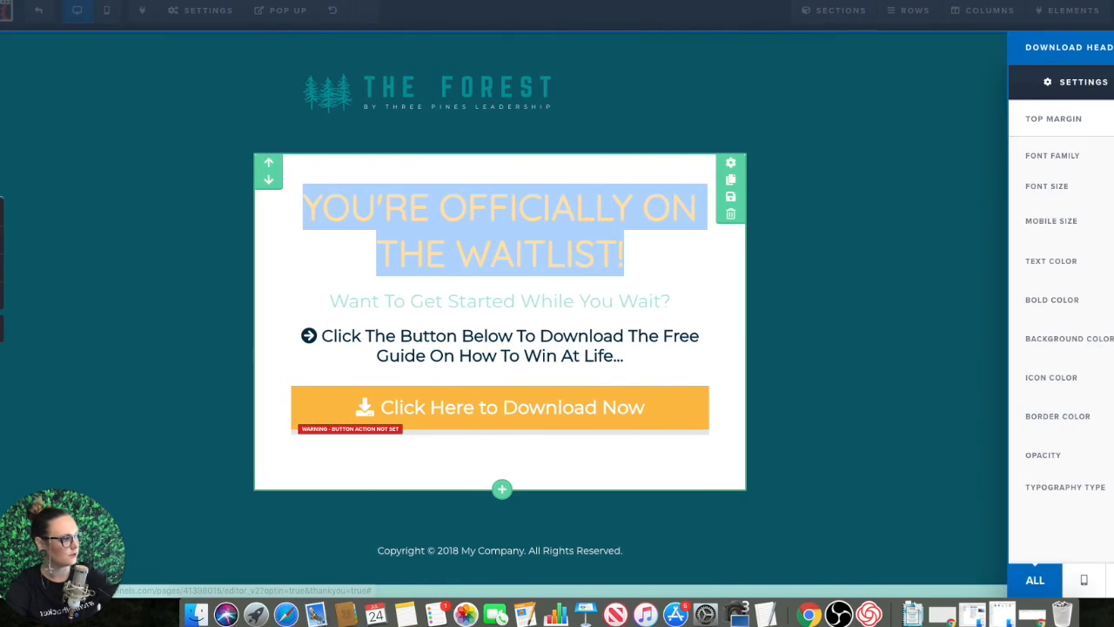
{"action": "left_click", "coordinate": [1111, 261]}
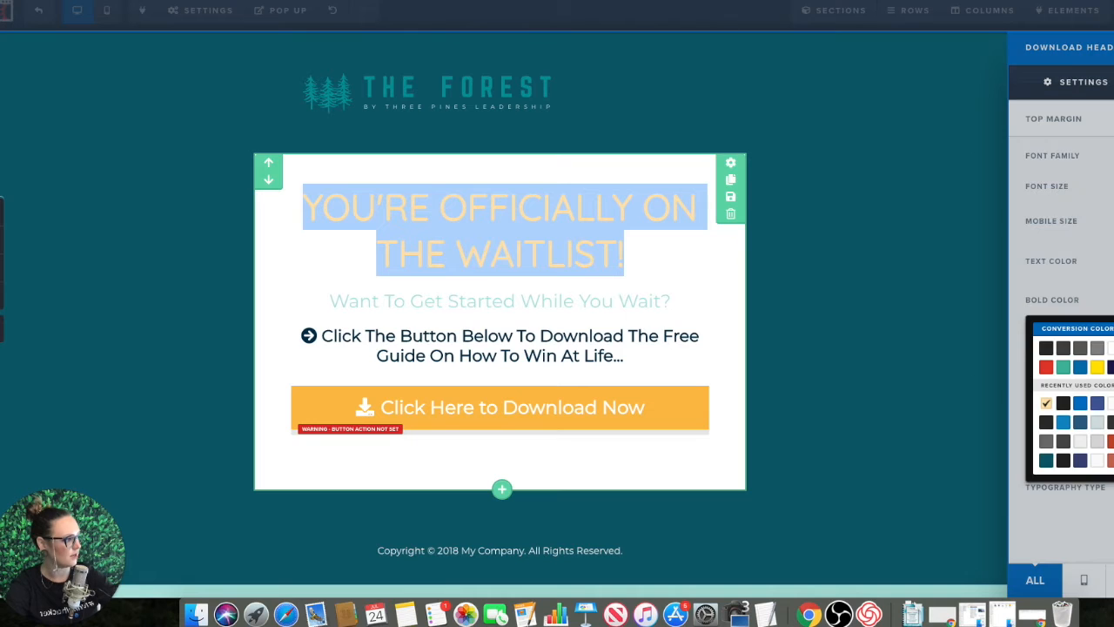
{"action": "left_click", "coordinate": [1047, 461]}
{"action": "left_click", "coordinate": [837, 278]}
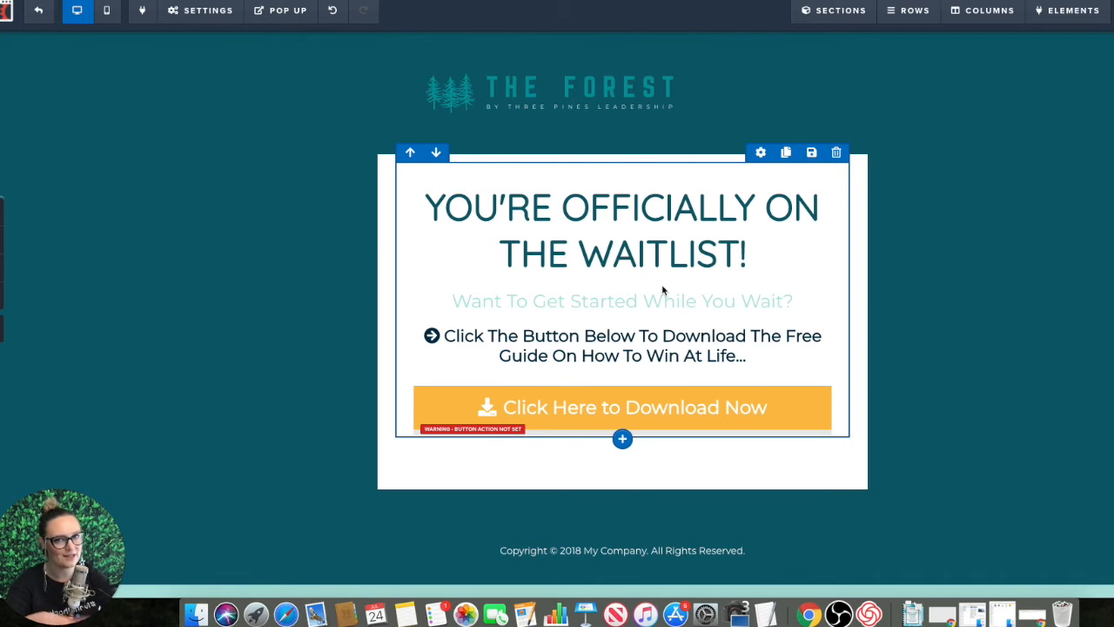
Step: Delete the "Copyright © 2018 My Company" row beneath the white content box
{"action": "scroll", "coordinate": [1033, 453], "scroll_direction": "down", "scroll_amount": 2}
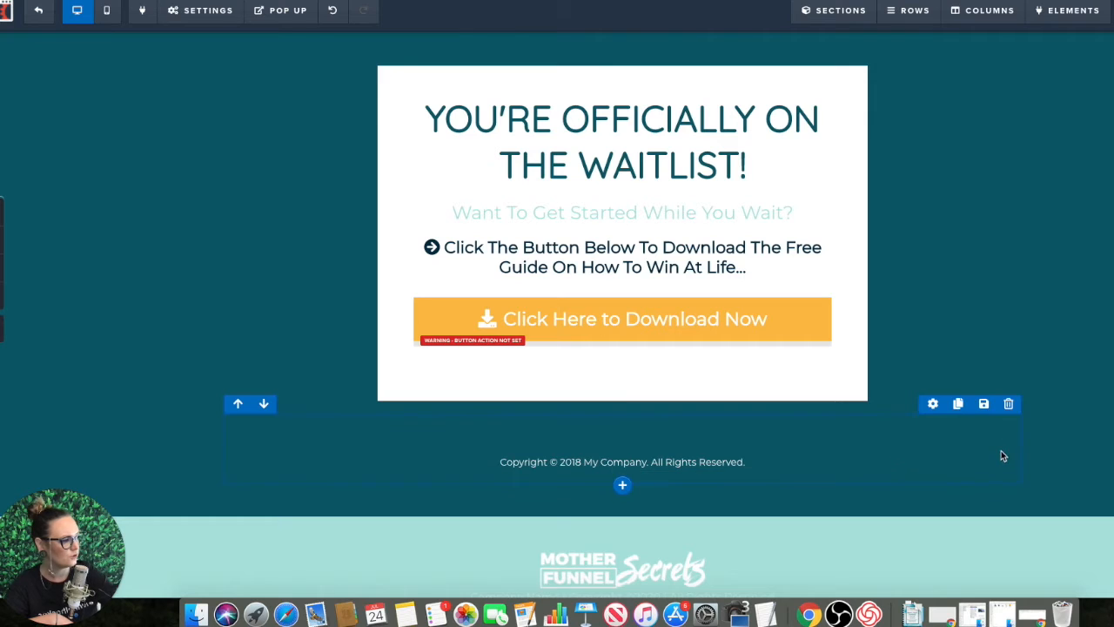
{"action": "left_click", "coordinate": [1009, 405]}
{"action": "left_click", "coordinate": [744, 32]}
Step: Set the text color of the "Click The Button Below To Download The Free Guide" line to dark teal
{"action": "left_click", "coordinate": [649, 262]}
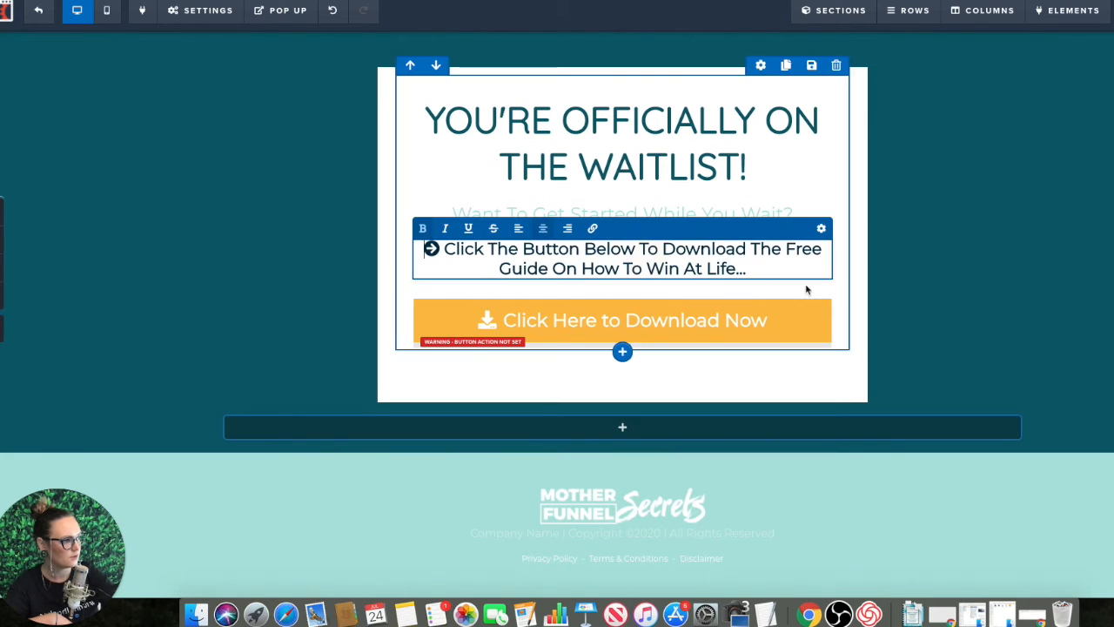
{"action": "left_click_drag", "start_coordinate": [748, 270], "coordinate": [428, 258]}
{"action": "scroll", "coordinate": [429, 259], "scroll_direction": "up", "scroll_amount": 1}
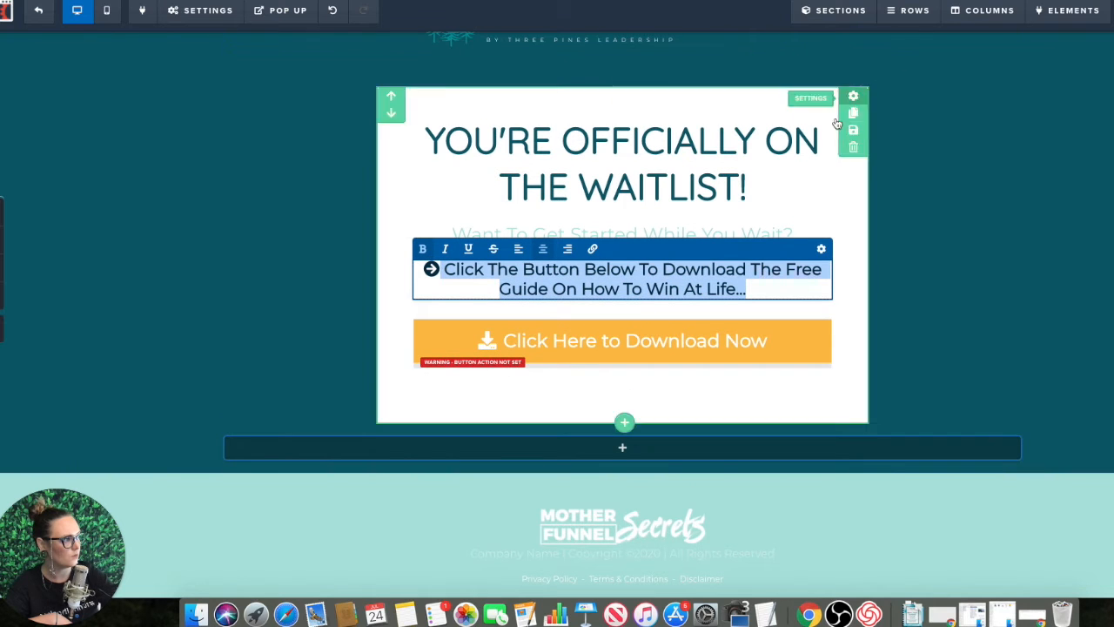
{"action": "left_click", "coordinate": [821, 250]}
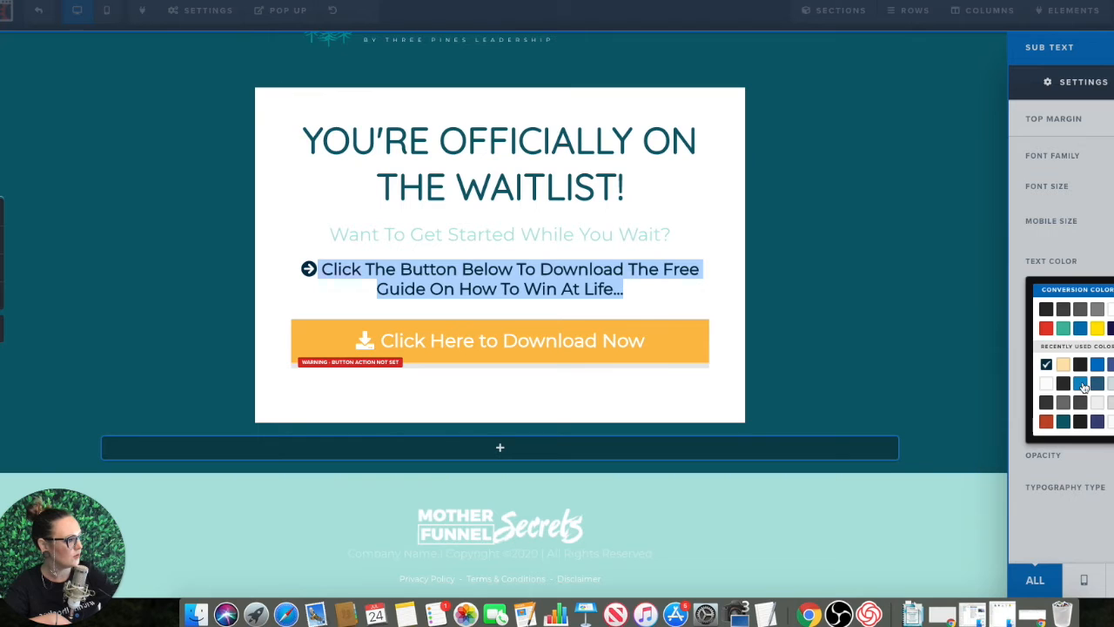
{"action": "left_click", "coordinate": [1063, 422]}
{"action": "left_click", "coordinate": [1089, 246]}
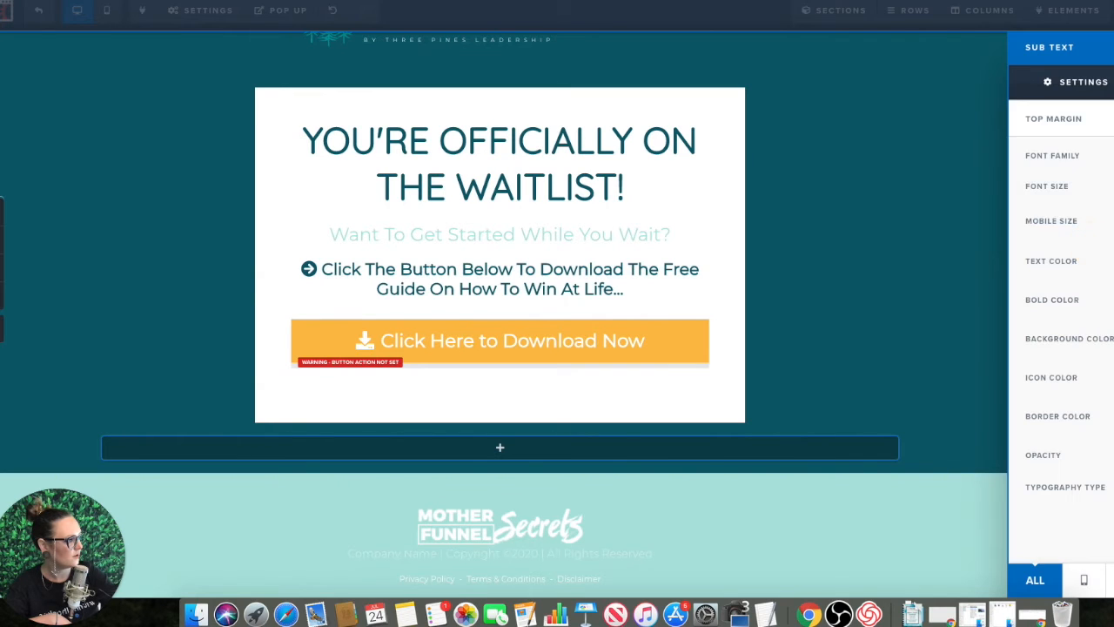
Step: Match the download instruction line's bold and icon colors to its dark teal text
{"action": "left_click", "coordinate": [1112, 300]}
{"action": "left_click", "coordinate": [1064, 457]}
{"action": "left_click", "coordinate": [1072, 247]}
{"action": "left_click", "coordinate": [1053, 377]}
{"action": "left_click", "coordinate": [1064, 537]}
{"action": "left_click", "coordinate": [1066, 283]}
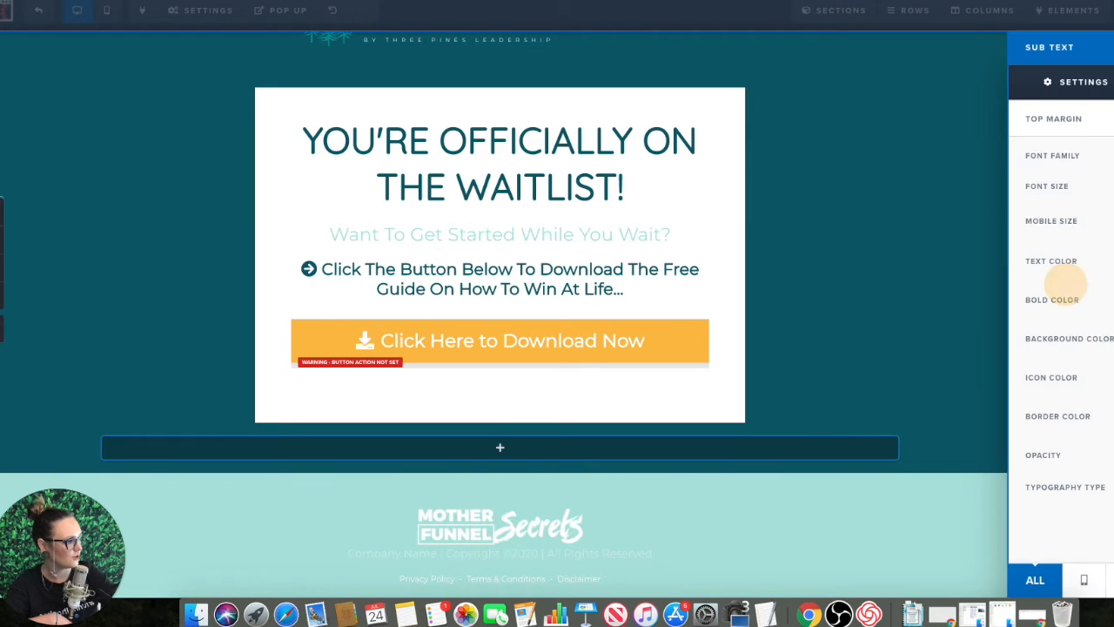
{"action": "left_click", "coordinate": [1075, 418]}
{"action": "left_click", "coordinate": [1064, 381]}
{"action": "left_click", "coordinate": [899, 338]}
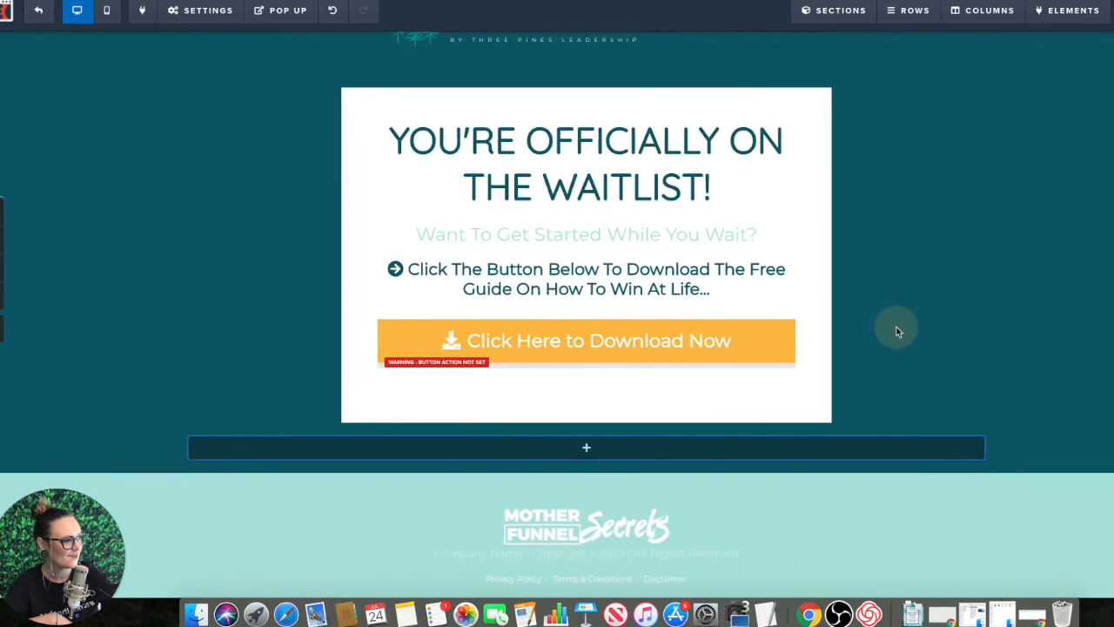
Step: Recolor the "Want To Get Started While You Wait?" line to a medium green
{"action": "left_click", "coordinate": [787, 230]}
{"action": "left_click", "coordinate": [819, 218]}
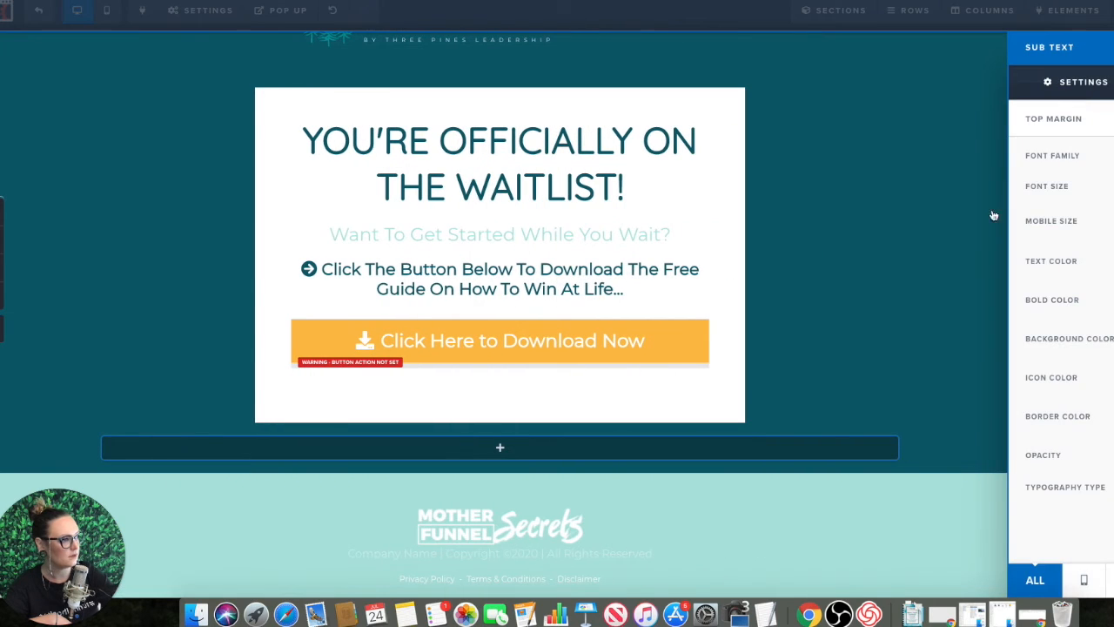
{"action": "left_click", "coordinate": [1110, 263]}
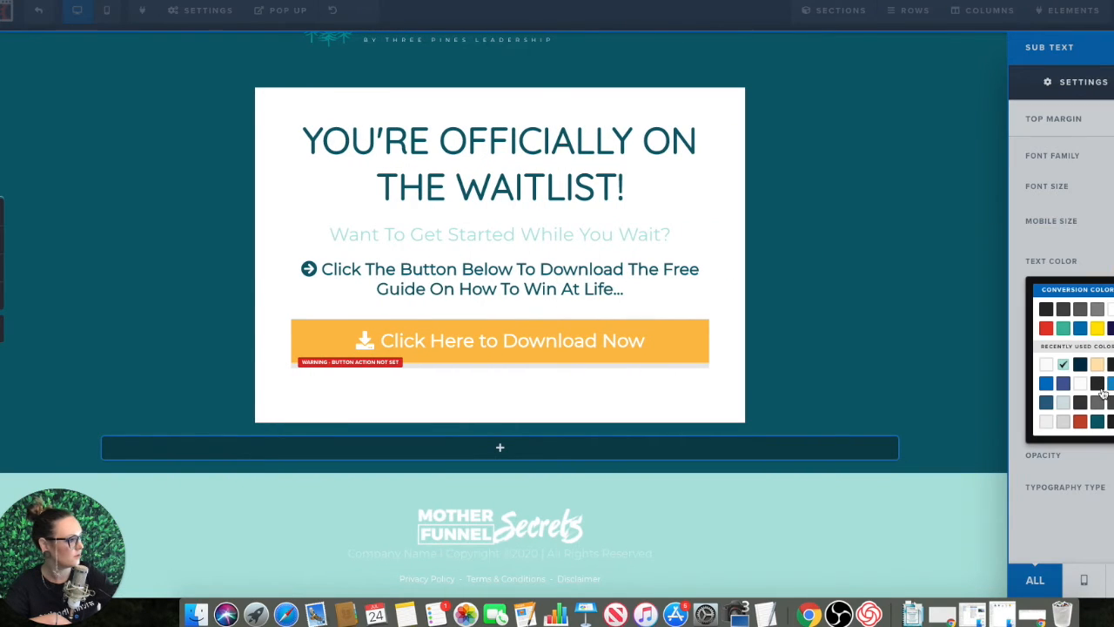
{"action": "left_click", "coordinate": [1063, 328]}
{"action": "left_click", "coordinate": [1068, 223]}
{"action": "left_click", "coordinate": [1110, 262]}
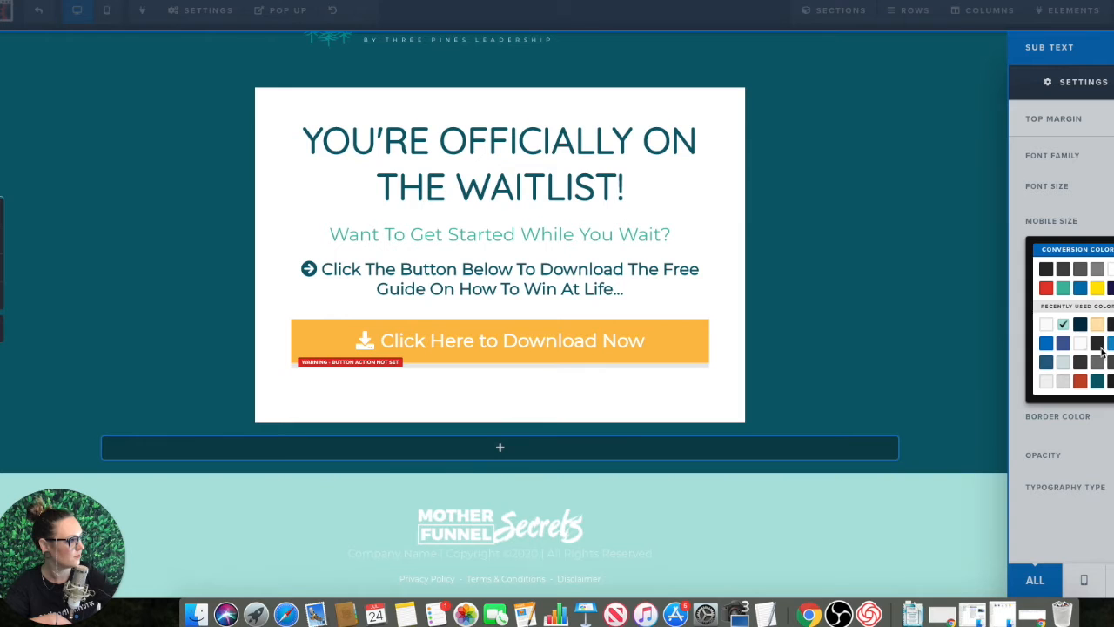
{"action": "left_click", "coordinate": [1062, 286]}
{"action": "left_click", "coordinate": [887, 271]}
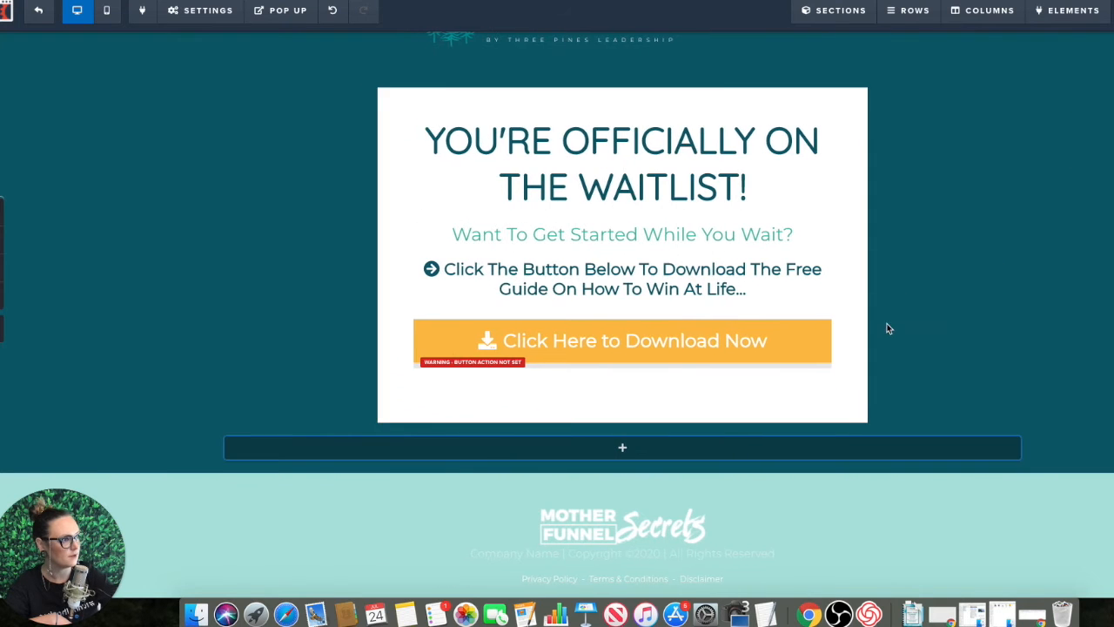
Step: Edit the headline to read "YOU'RE OFFICIALLY ON THE LIST!" by removing "WAIT"
{"action": "scroll", "coordinate": [886, 325], "scroll_direction": "up", "scroll_amount": 2}
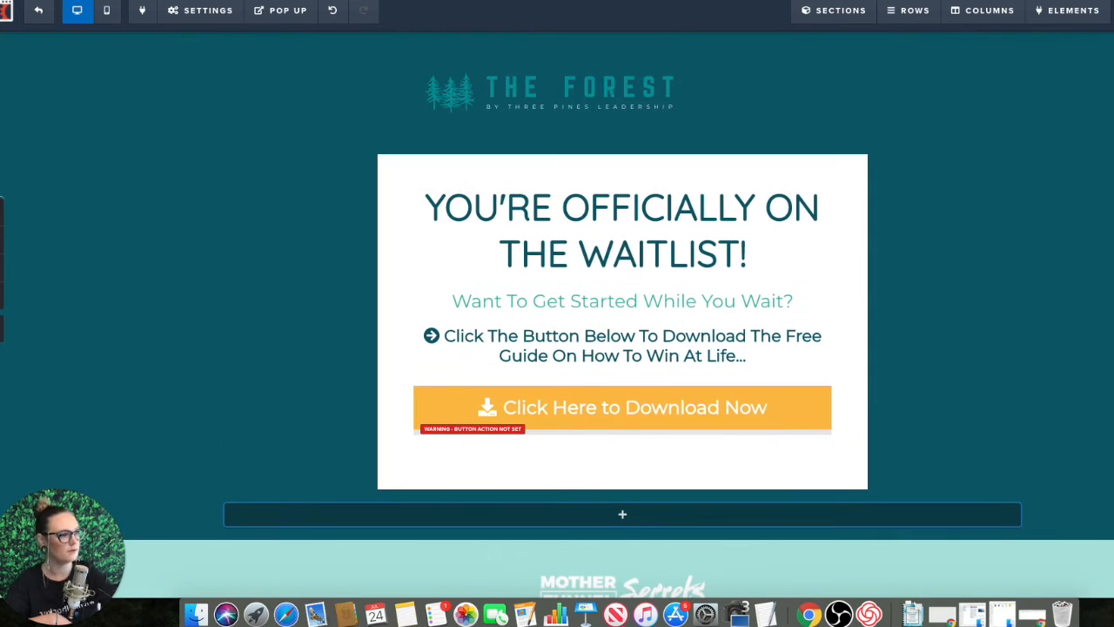
{"action": "left_click", "coordinate": [604, 224]}
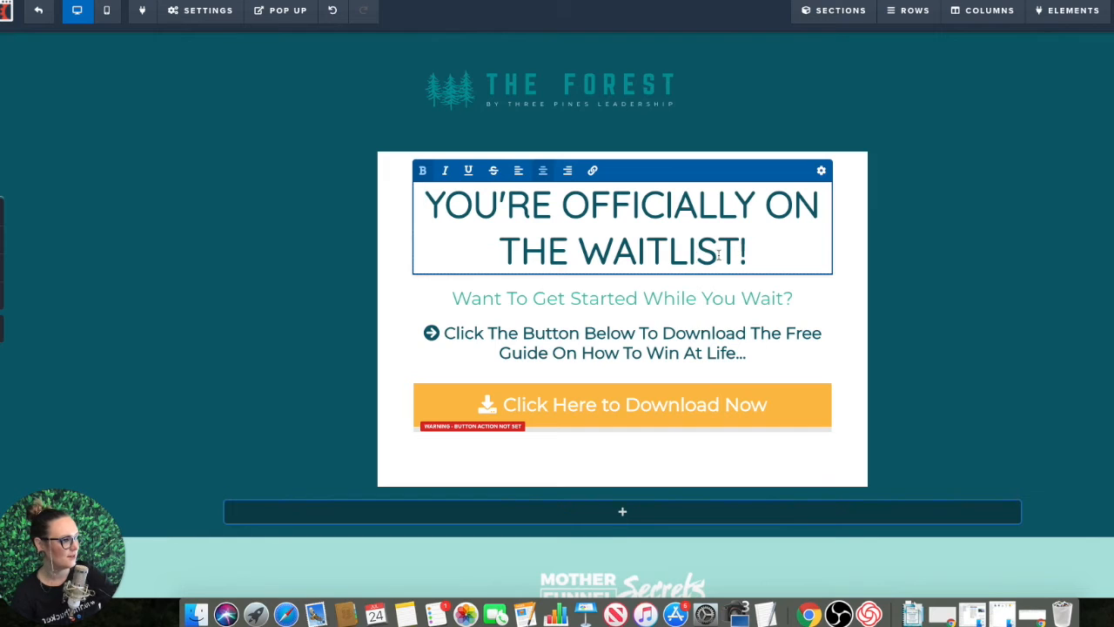
{"action": "left_click_drag", "start_coordinate": [668, 252], "coordinate": [575, 251]}
{"action": "key", "text": "BackSpace"}
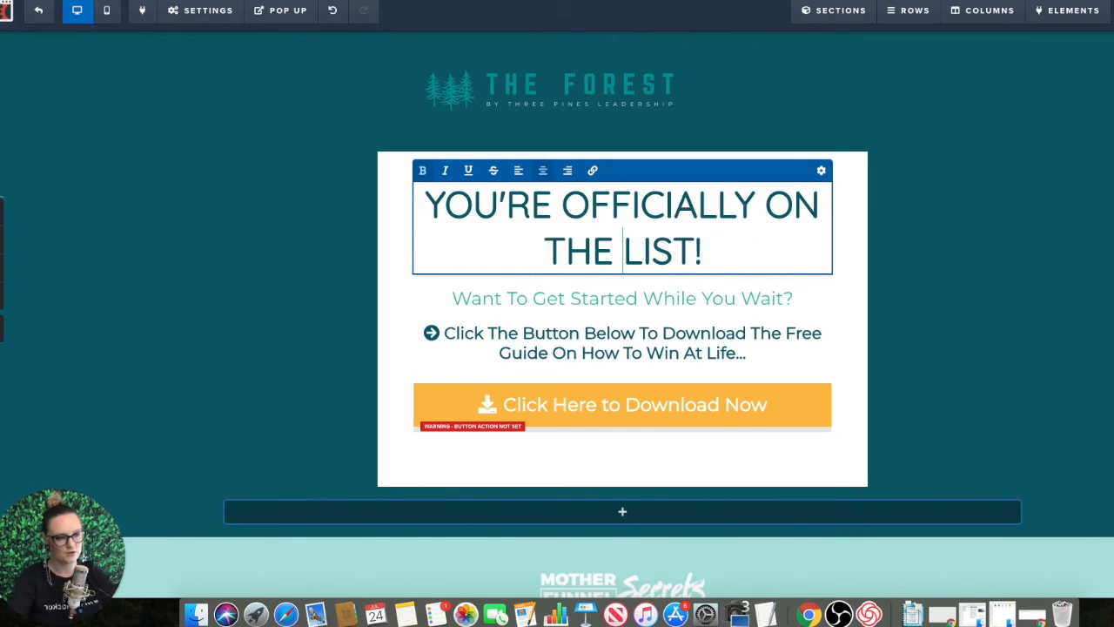
{"action": "left_click", "coordinate": [767, 204]}
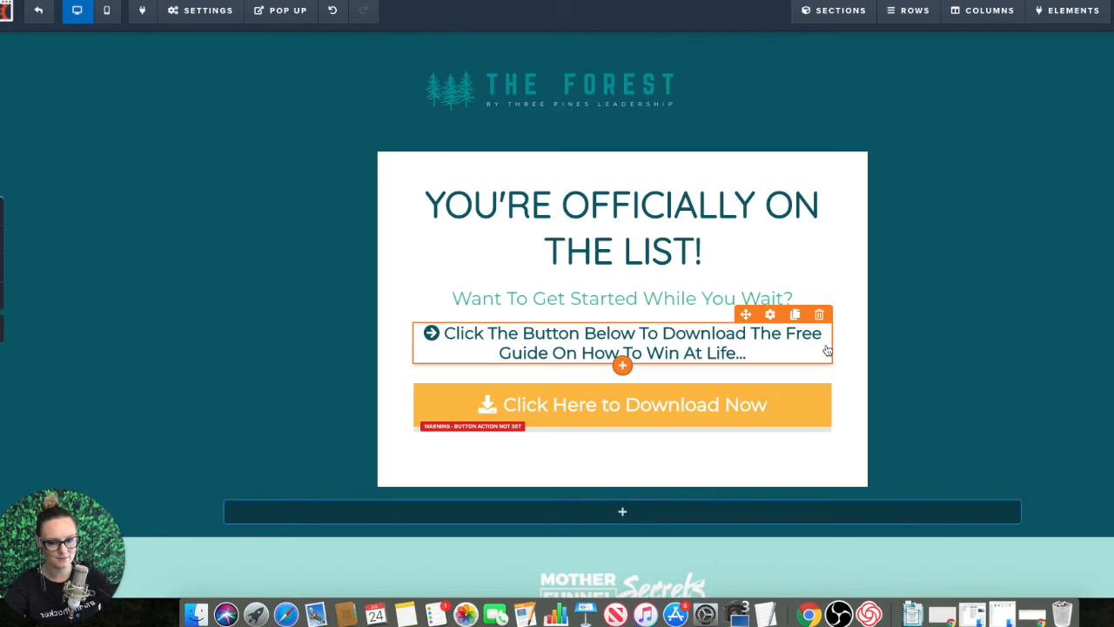
Step: Change the "Click Here to Download Now" button's background color to a dark mustard yellow
{"action": "scroll", "coordinate": [870, 400], "scroll_direction": "down", "scroll_amount": 2}
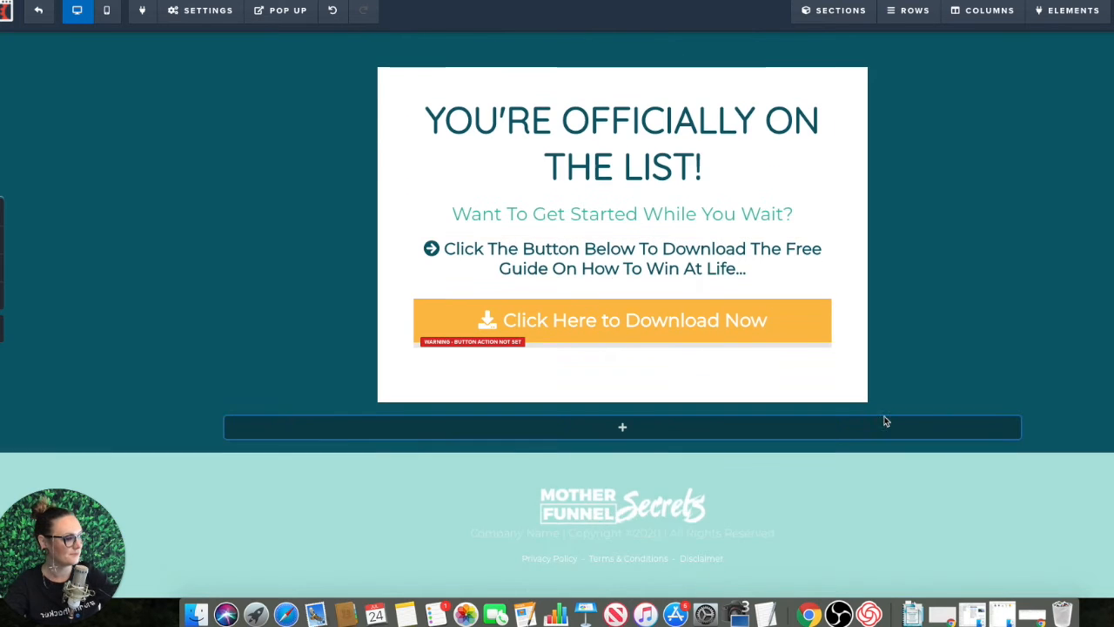
{"action": "left_click", "coordinate": [719, 321]}
{"action": "left_click", "coordinate": [1110, 529]}
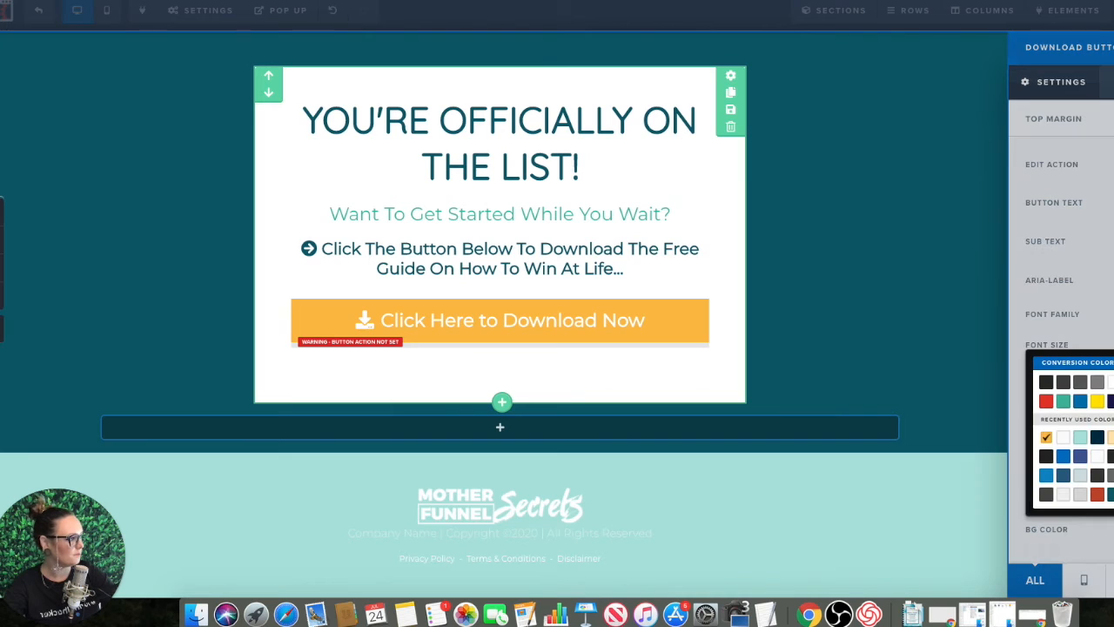
{"action": "left_click", "coordinate": [1099, 402]}
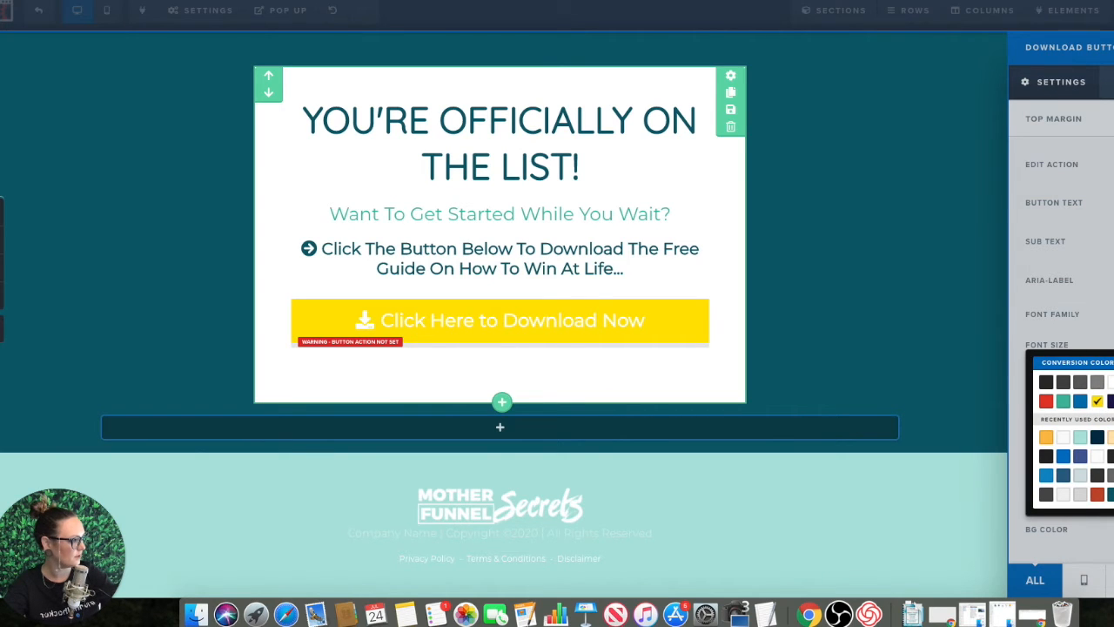
{"action": "left_click", "coordinate": [1113, 409]}
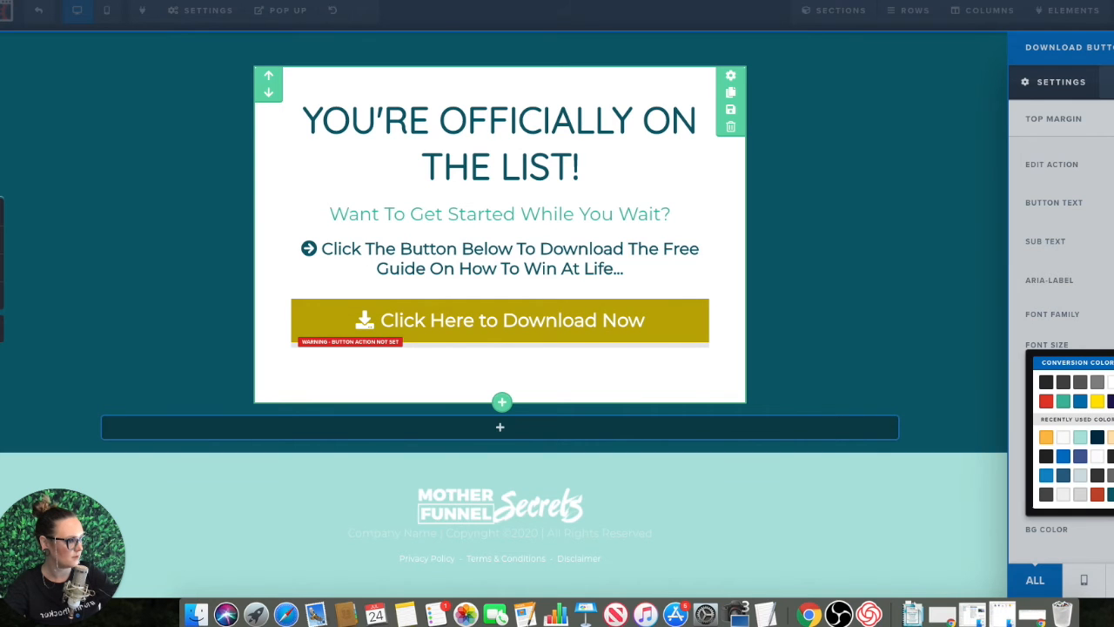
{"action": "left_click", "coordinate": [838, 337]}
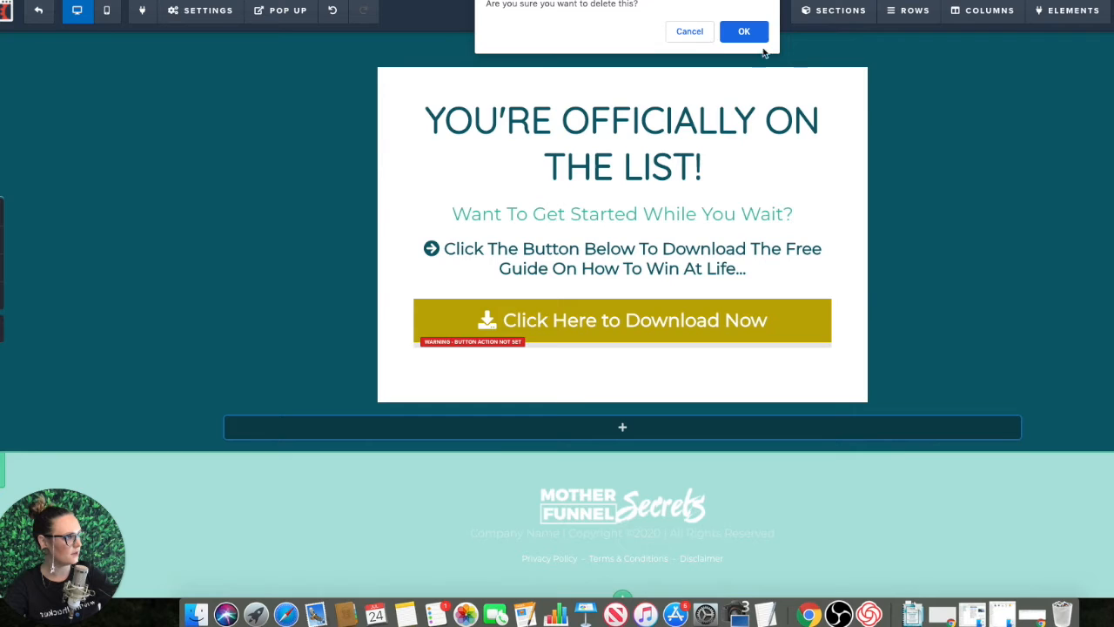
Step: Replace the Mother Funnel Secrets footer section with the saved Footer section and delete the empty row above it
{"action": "left_click", "coordinate": [738, 31]}
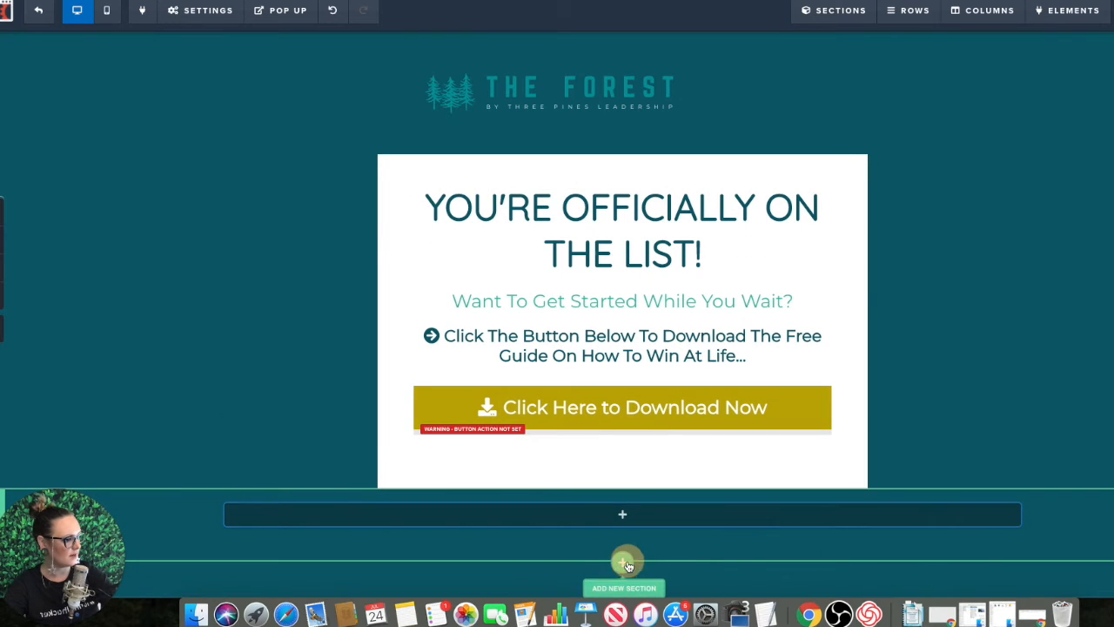
{"action": "left_click", "coordinate": [623, 559]}
{"action": "scroll", "coordinate": [1026, 131], "scroll_direction": "down", "scroll_amount": 5}
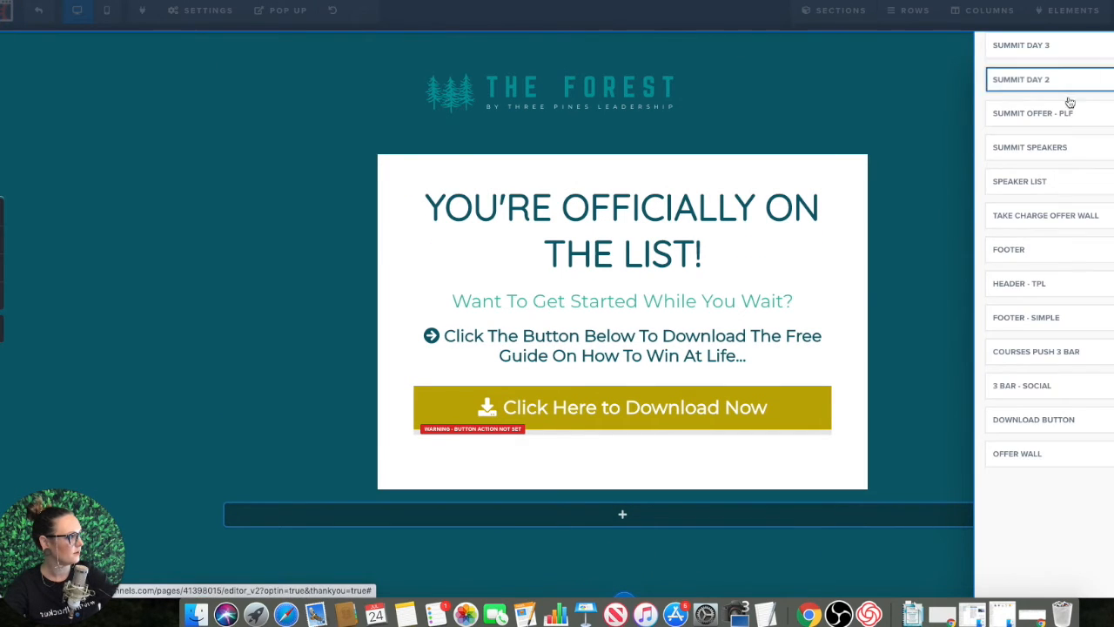
{"action": "left_click", "coordinate": [1023, 262]}
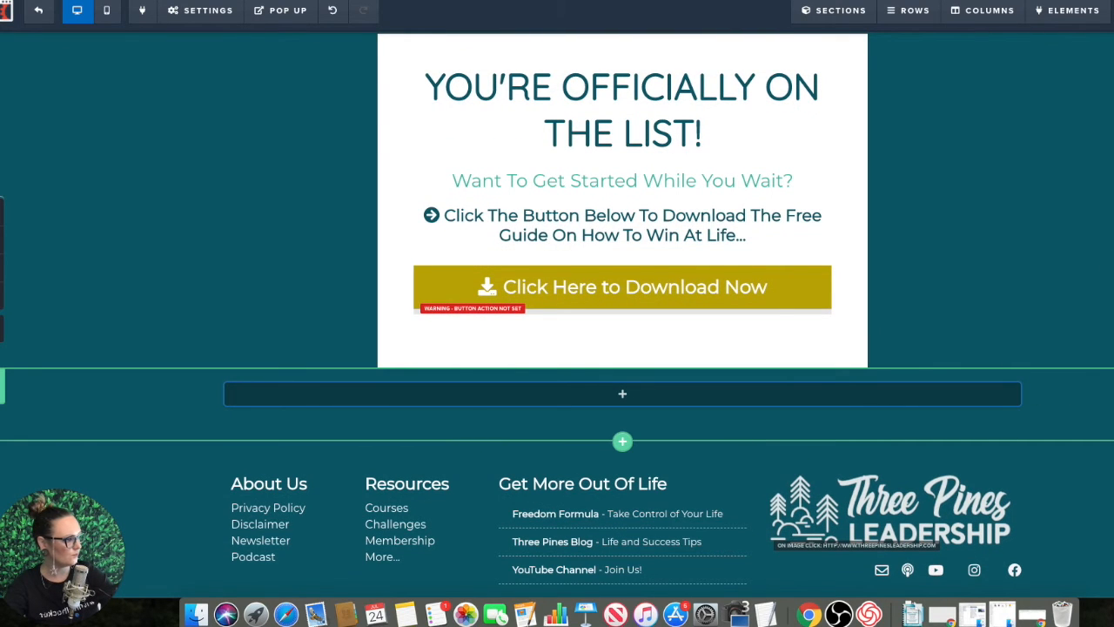
{"action": "left_click", "coordinate": [741, 30]}
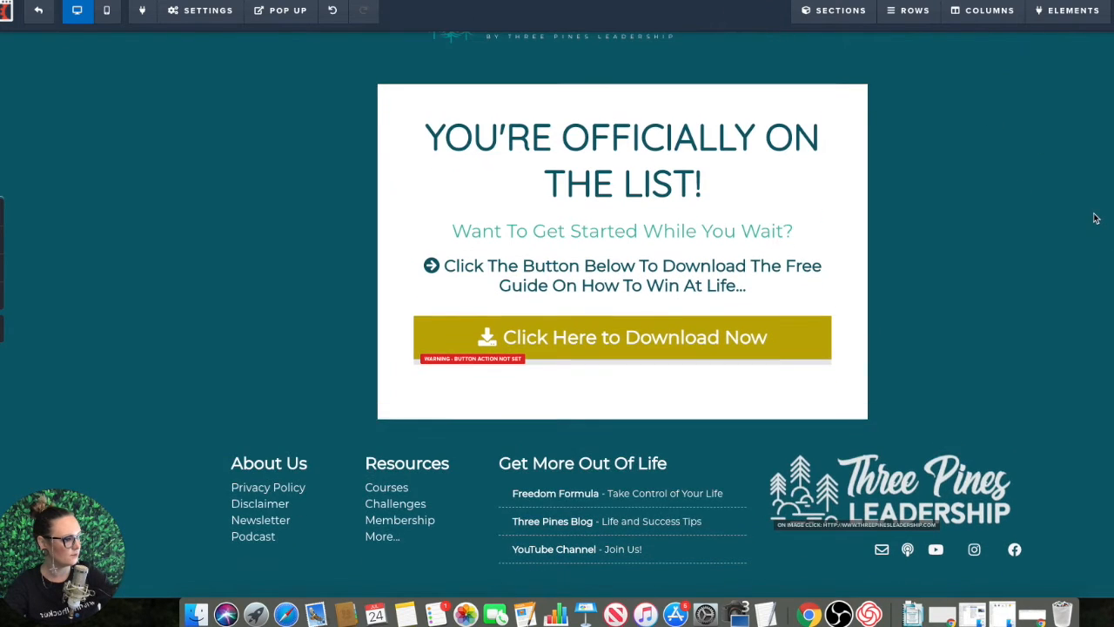
Step: Link the "Click Here to Download Now" button to the copied Google Drive file URL and save the page
{"action": "scroll", "coordinate": [1095, 218], "scroll_direction": "up", "scroll_amount": 2}
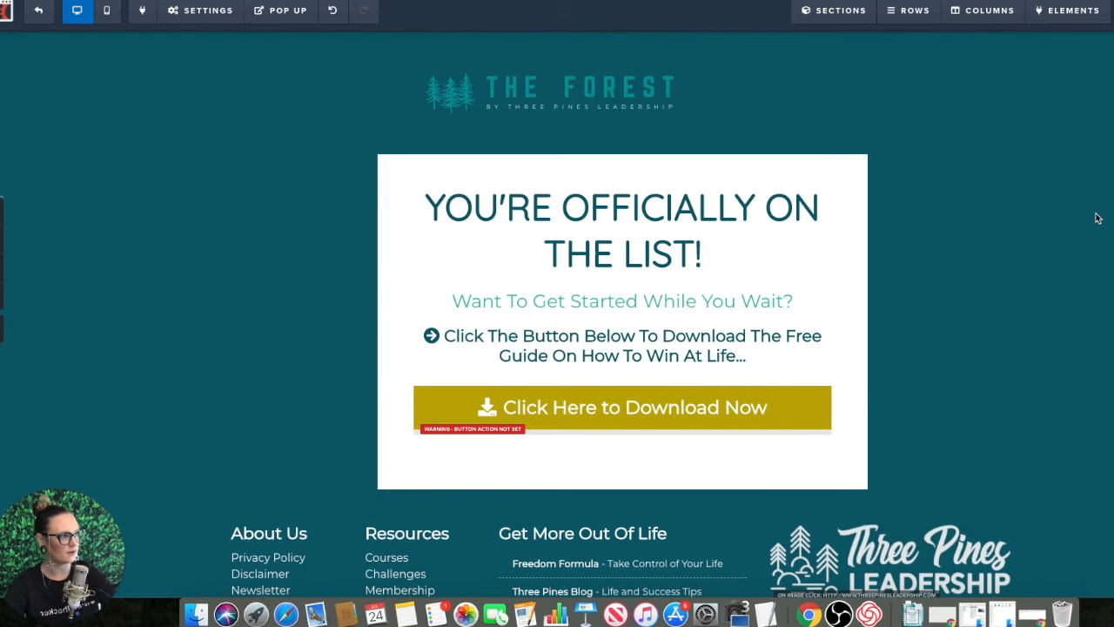
{"action": "left_click", "coordinate": [731, 406]}
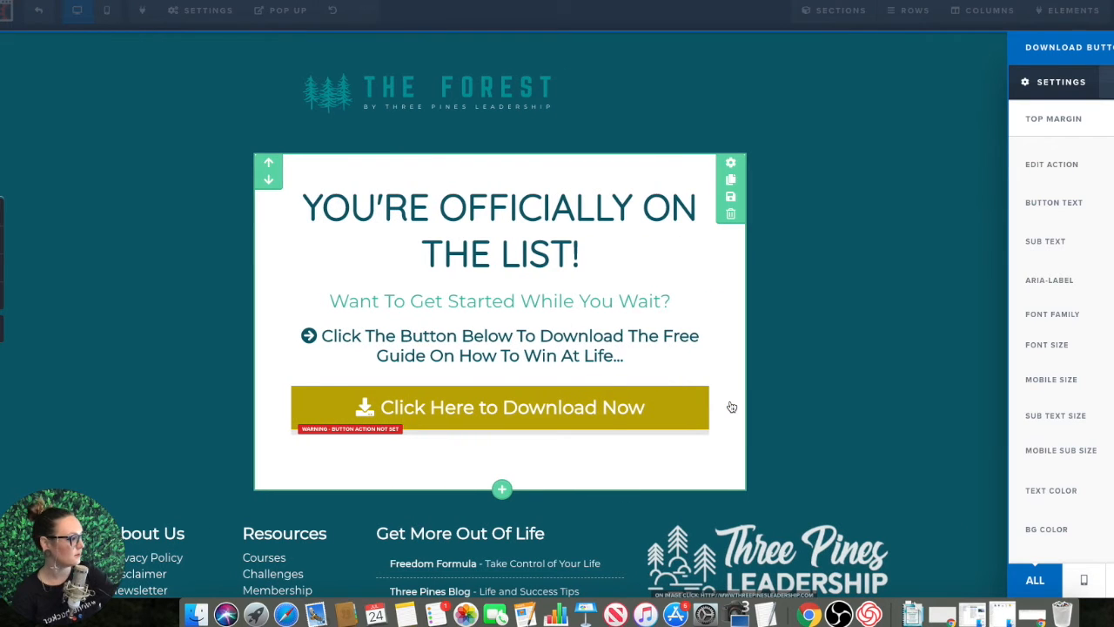
{"action": "left_click", "coordinate": [1106, 165]}
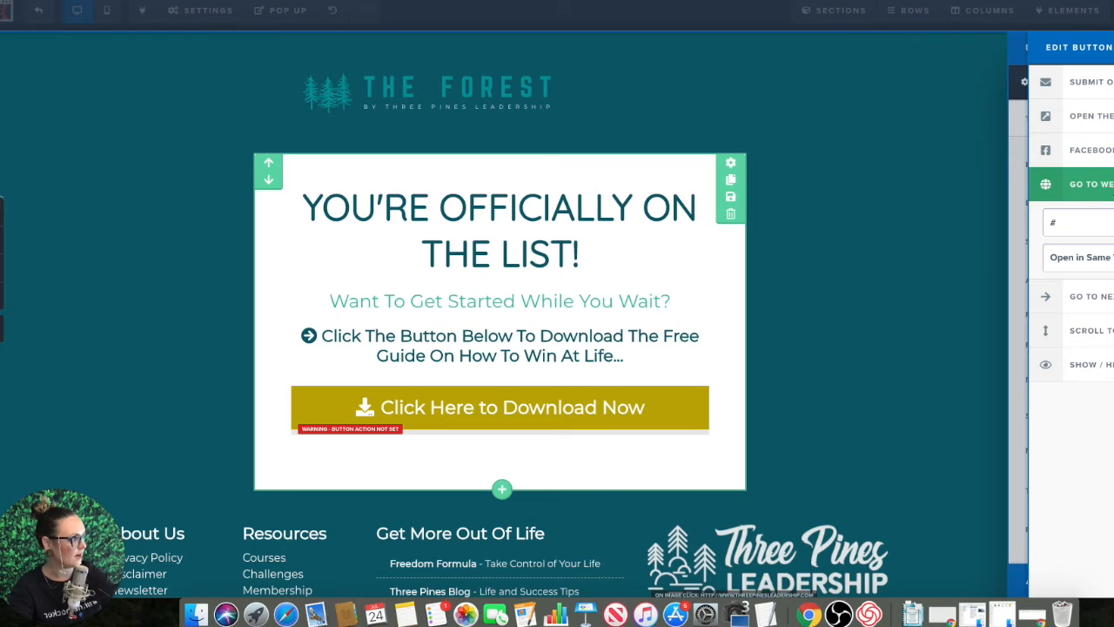
{"action": "left_click", "coordinate": [1067, 224]}
{"action": "key", "text": "BackSpace"}
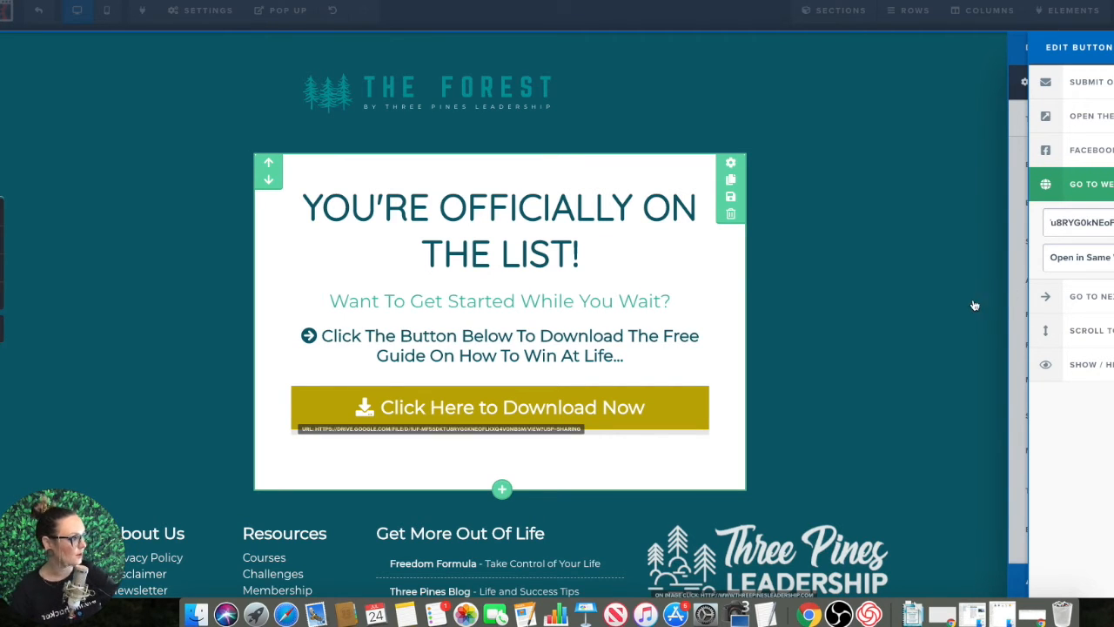
{"action": "left_click", "coordinate": [1052, 266]}
{"action": "left_click", "coordinate": [1079, 271]}
{"action": "left_click", "coordinate": [877, 289]}
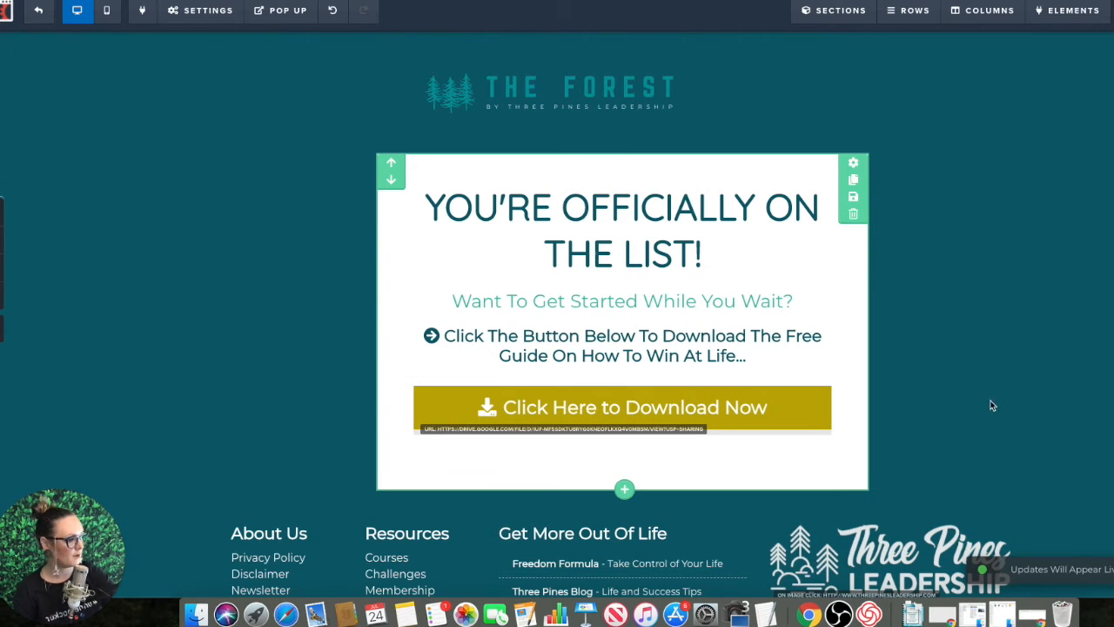
{"action": "scroll", "coordinate": [990, 404], "scroll_direction": "down", "scroll_amount": 2}
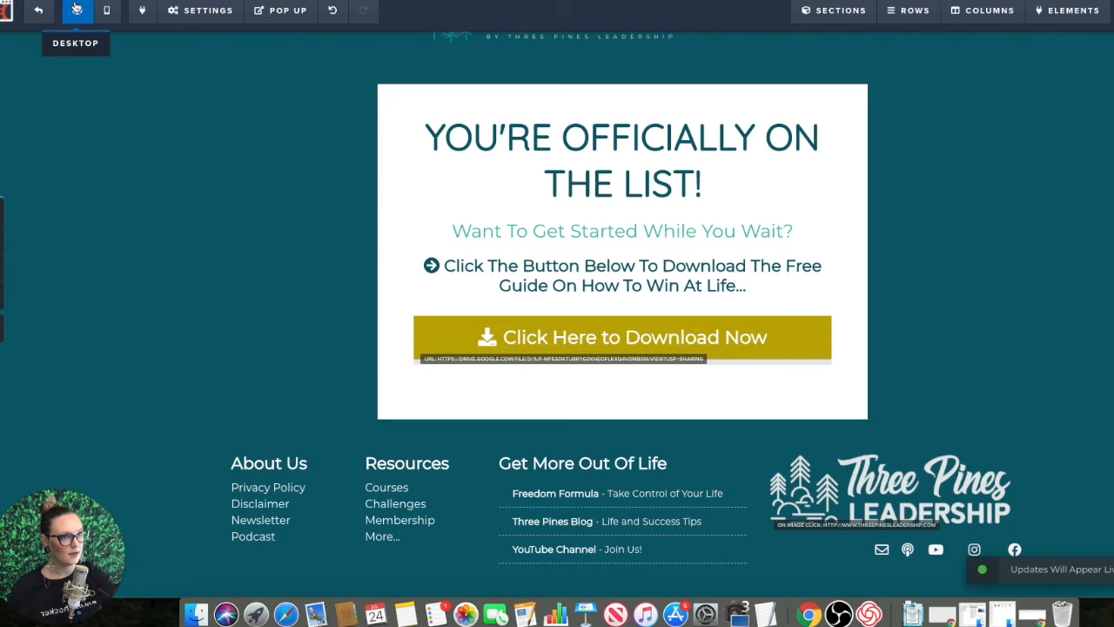
Step: Exit the Thank You page editor and open the Better Optin Page for editing
{"action": "left_click", "coordinate": [48, 14]}
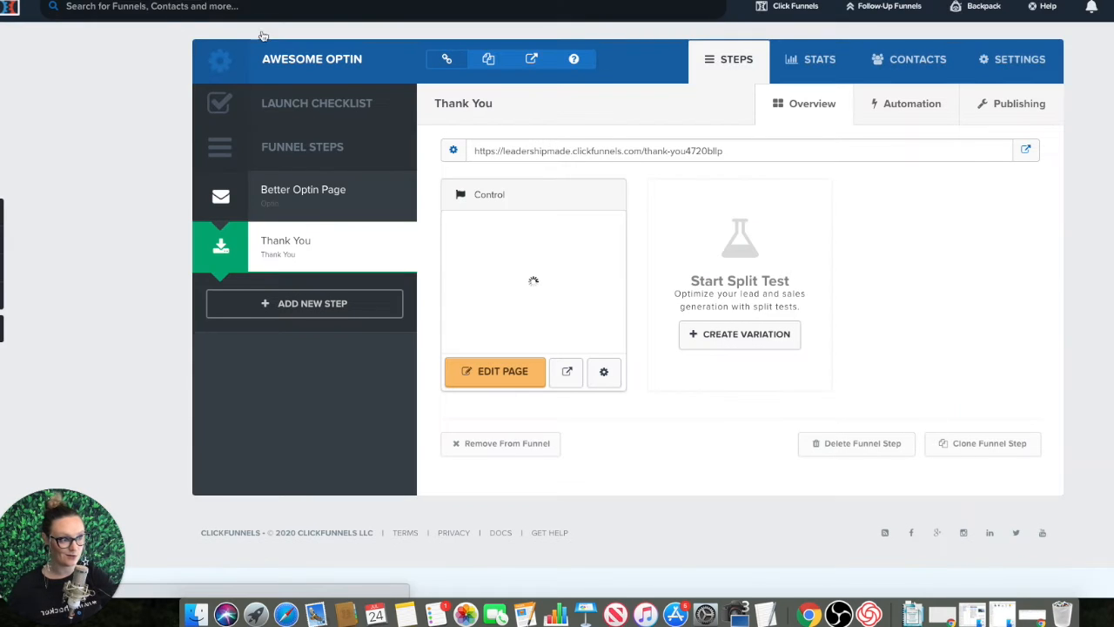
{"action": "left_click", "coordinate": [250, 206]}
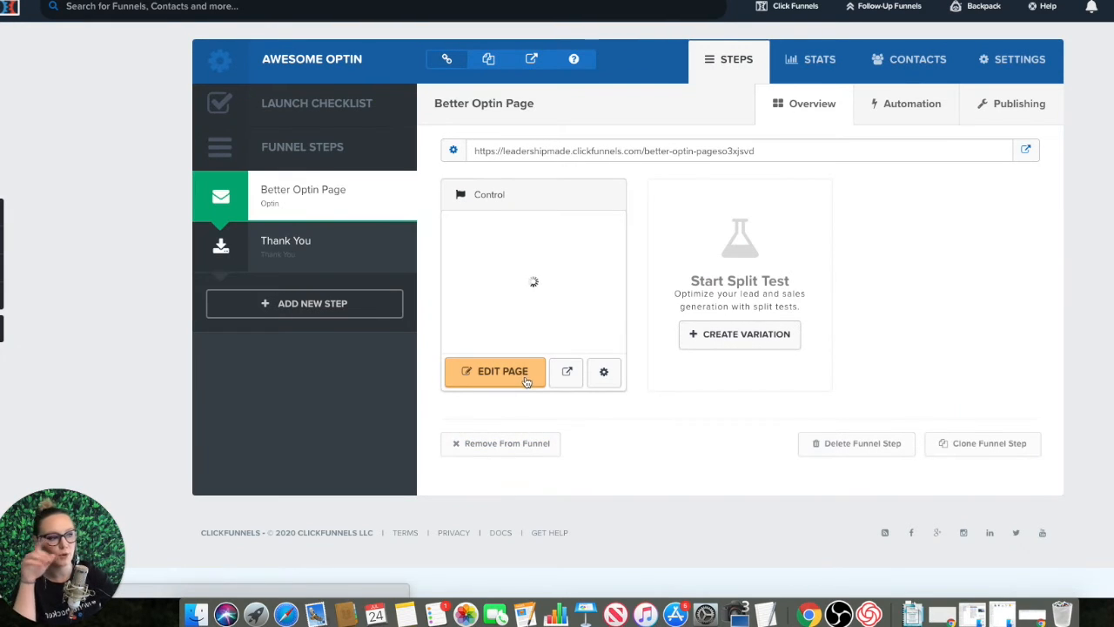
{"action": "left_click", "coordinate": [526, 380]}
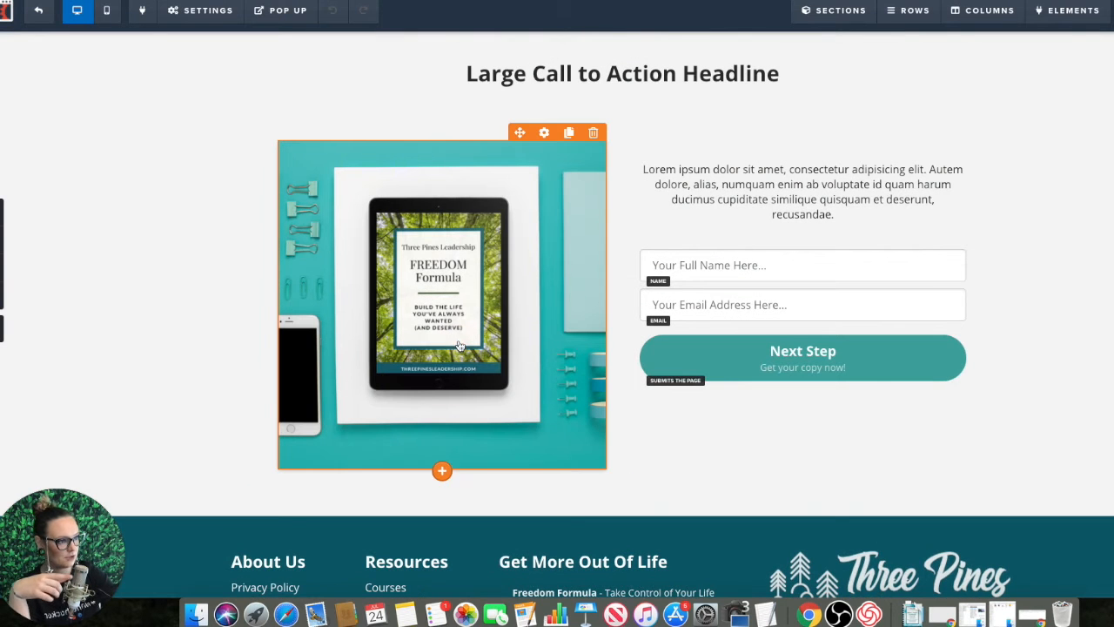
Step: Replace the Freedom Formula tablet image with the library image of hands holding the Gratitude Journal
{"action": "left_click", "coordinate": [488, 237]}
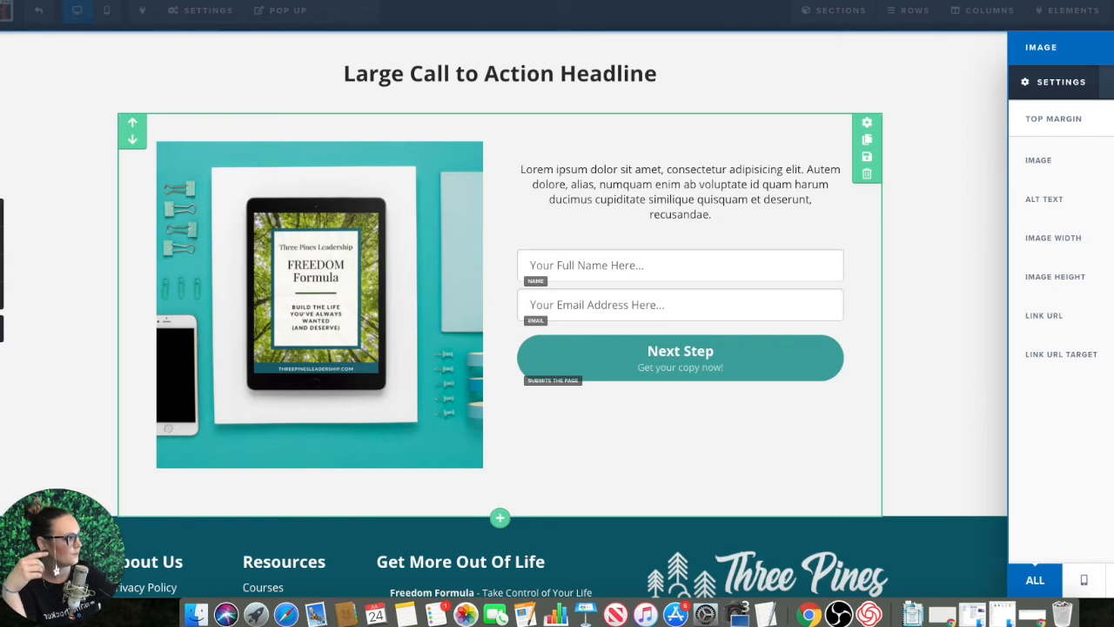
{"action": "left_click", "coordinate": [1109, 160]}
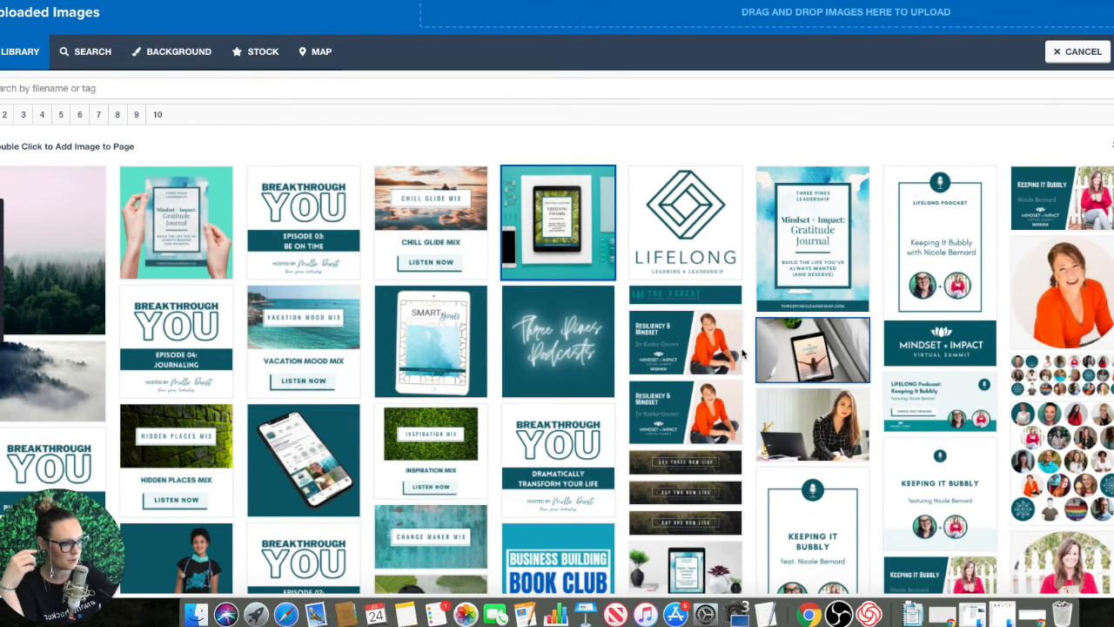
{"action": "scroll", "coordinate": [731, 398], "scroll_direction": "down", "scroll_amount": 2}
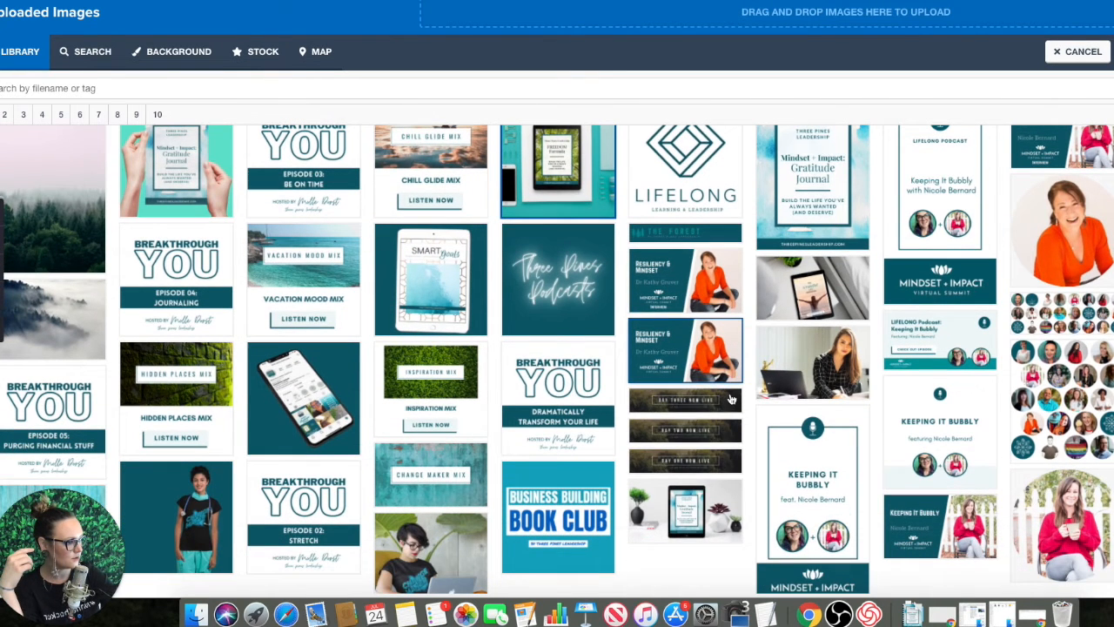
{"action": "left_click", "coordinate": [692, 514]}
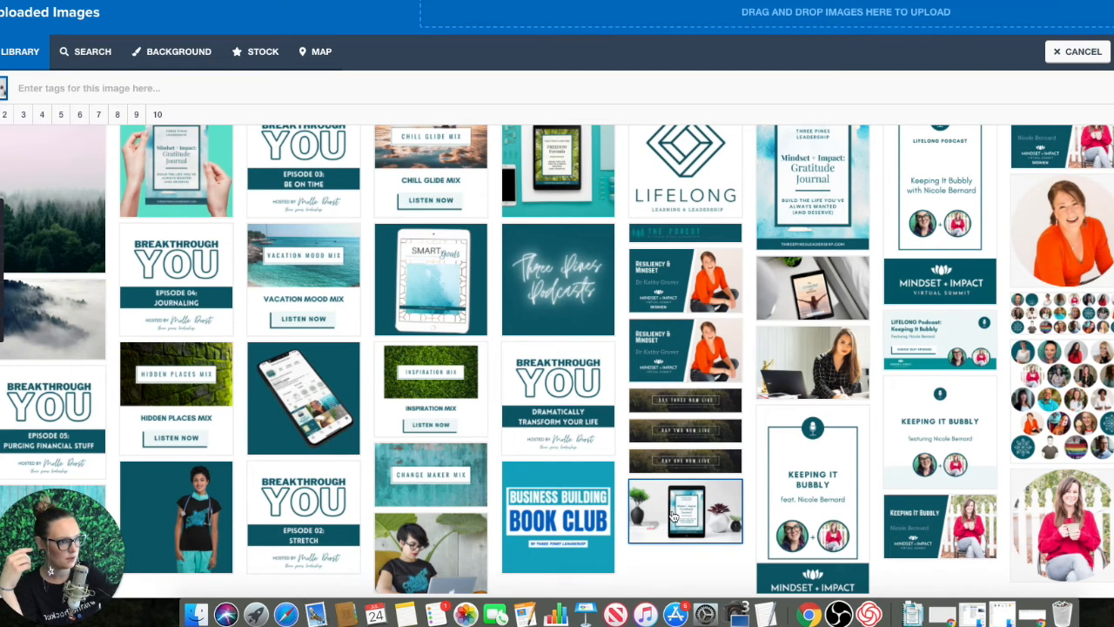
{"action": "double_click", "coordinate": [188, 178]}
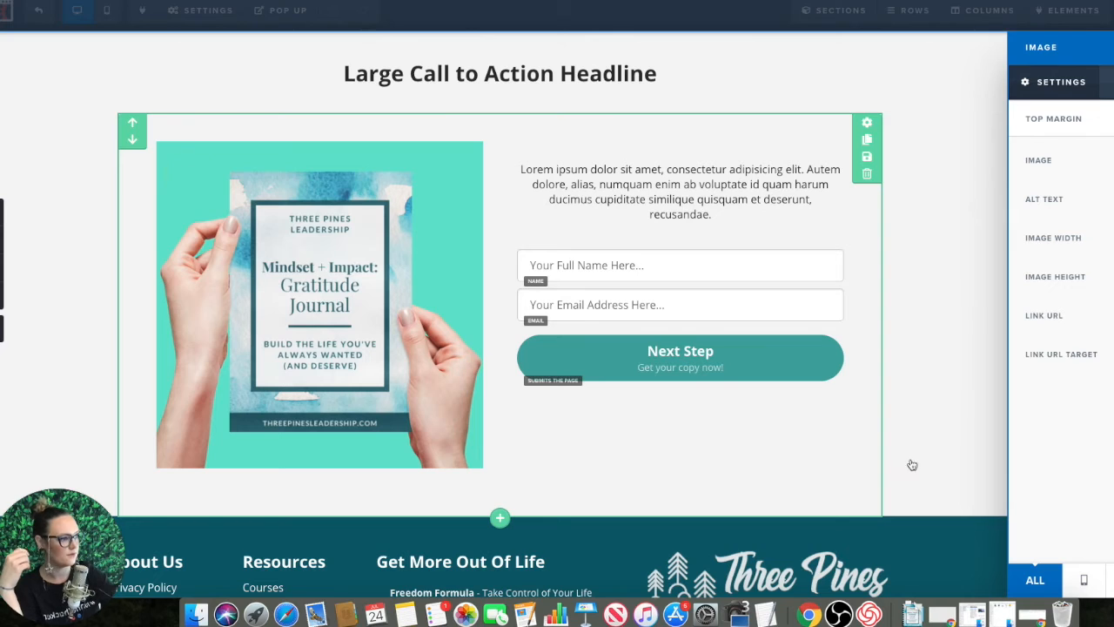
{"action": "left_click", "coordinate": [995, 179]}
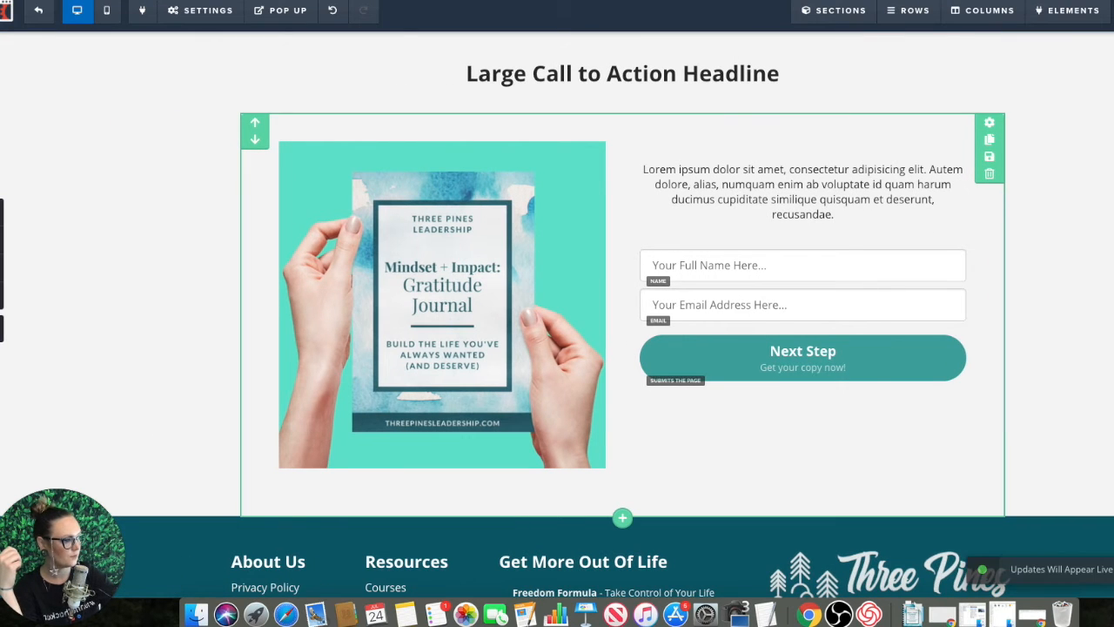
Step: Change the "Large Call to Action Headline" font to a handwritten-style display font
{"action": "left_click", "coordinate": [762, 77]}
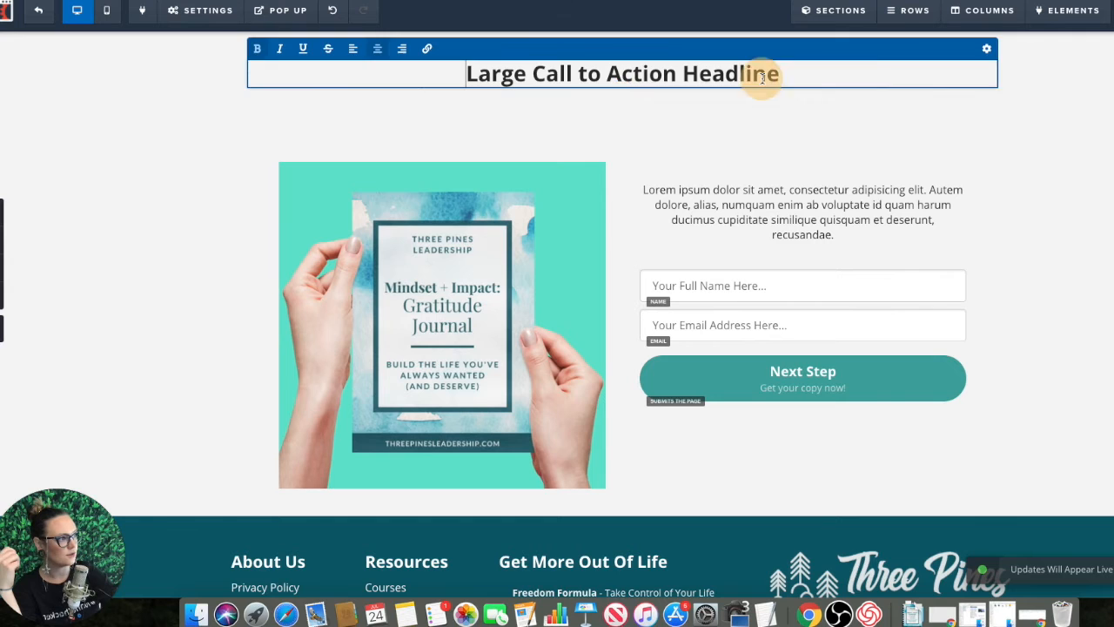
{"action": "left_click", "coordinate": [986, 48]}
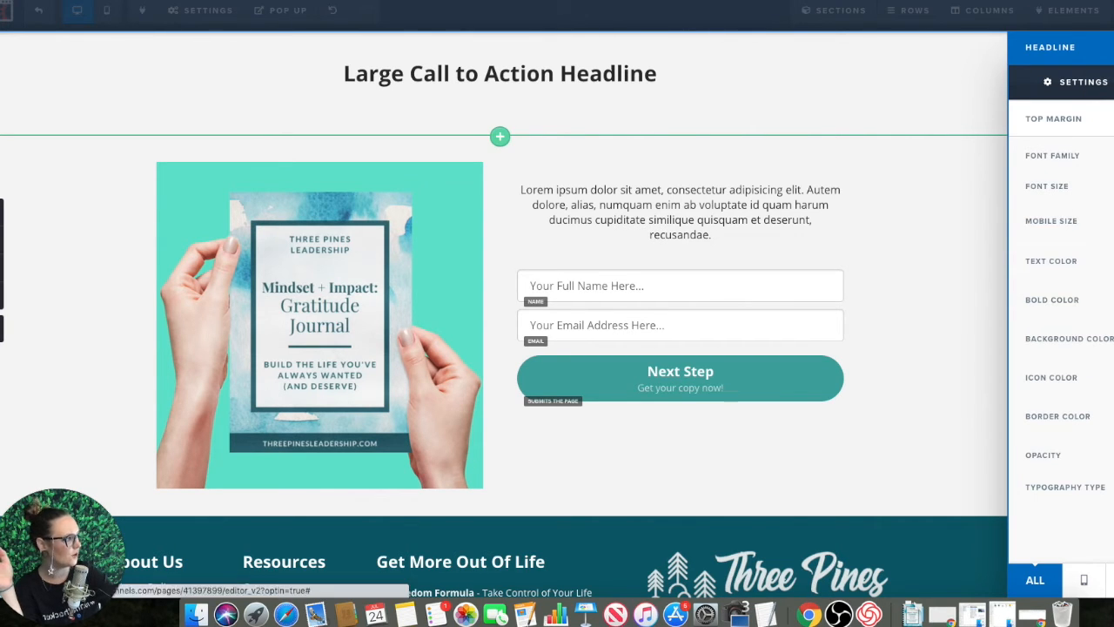
{"action": "left_click", "coordinate": [1112, 156]}
{"action": "scroll", "coordinate": [1070, 336], "scroll_direction": "down", "scroll_amount": 5}
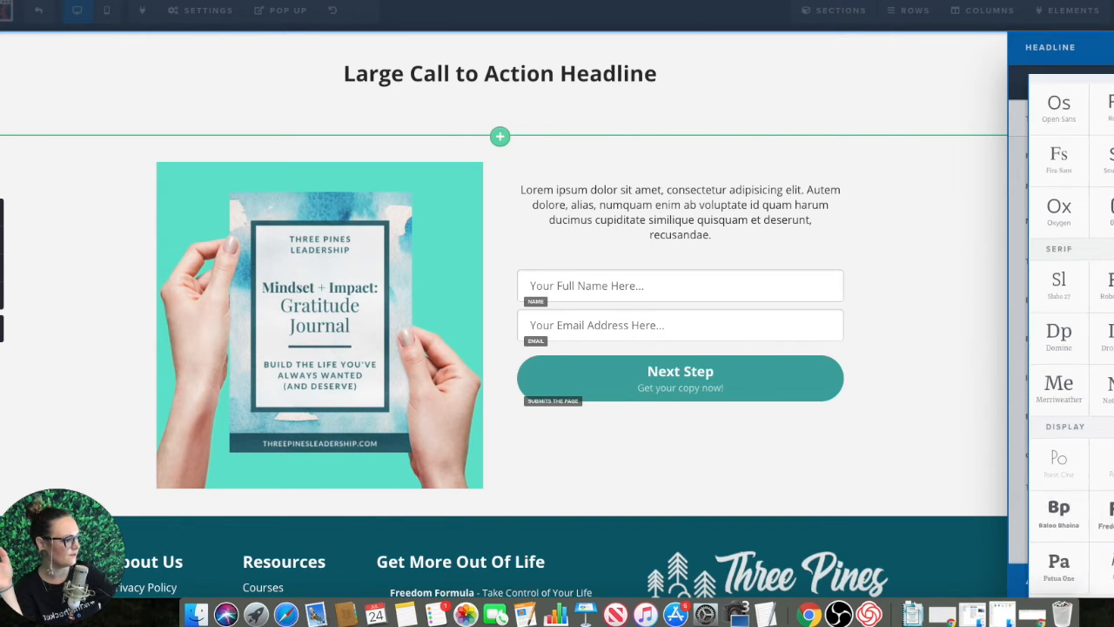
{"action": "left_click", "coordinate": [1112, 477]}
{"action": "left_click", "coordinate": [1000, 136]}
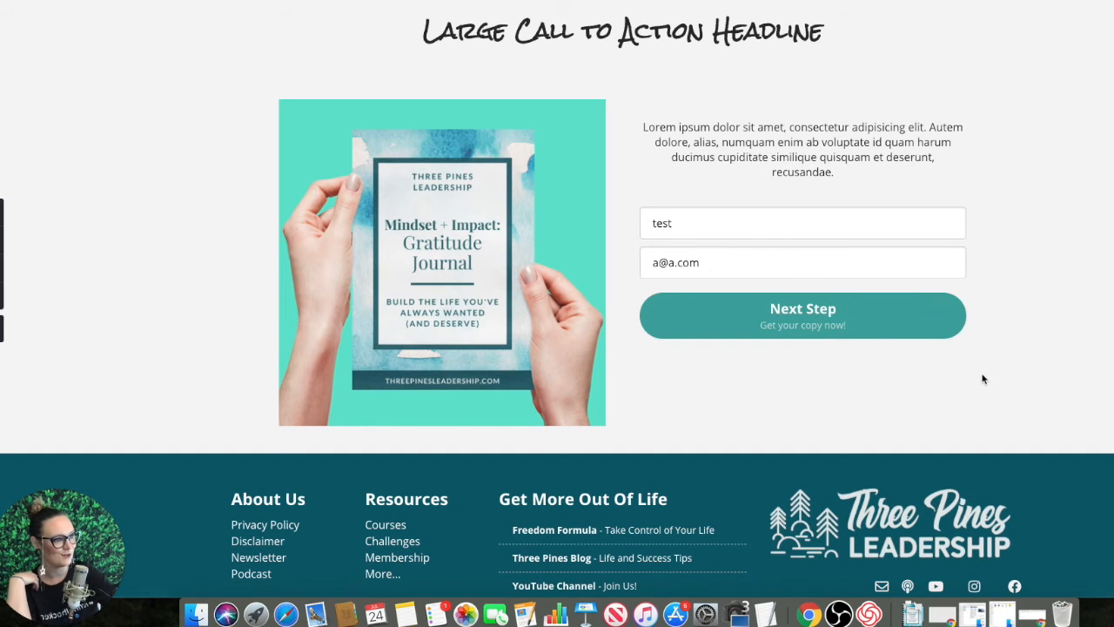
Step: Test the live opt-in page by submitting its form with sample details, and exit the page editor
{"action": "left_click", "coordinate": [734, 324]}
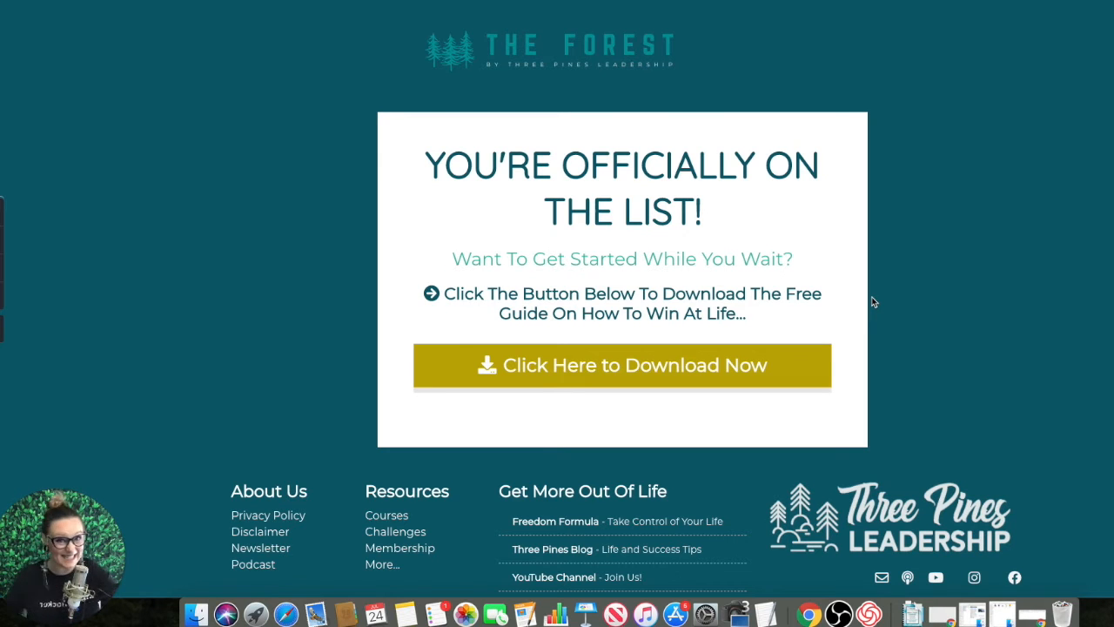
{"action": "left_click", "coordinate": [279, 0]}
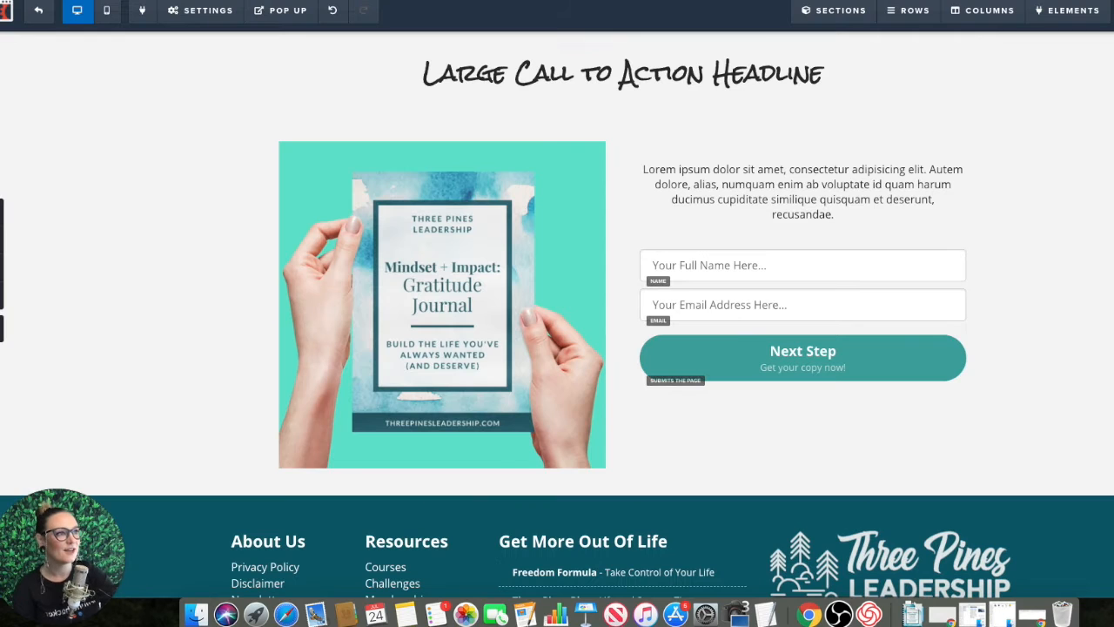
{"action": "left_click", "coordinate": [38, 17]}
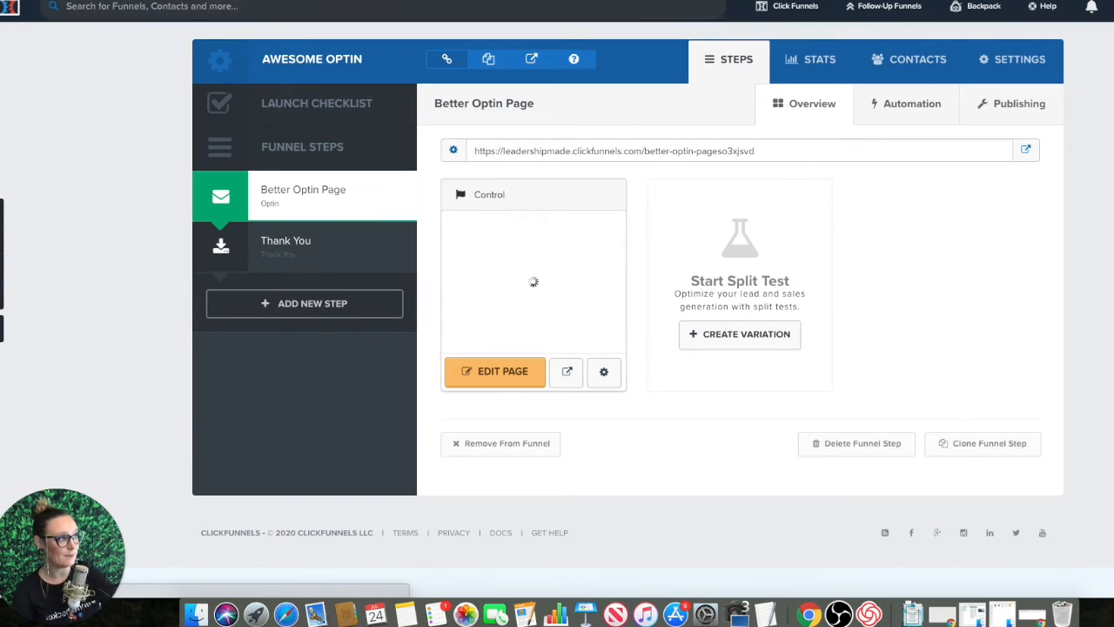
Step: Create a new email list named "Demo Optin" with the group tag "Demo"
{"action": "mouse_move", "coordinate": [878, 10]}
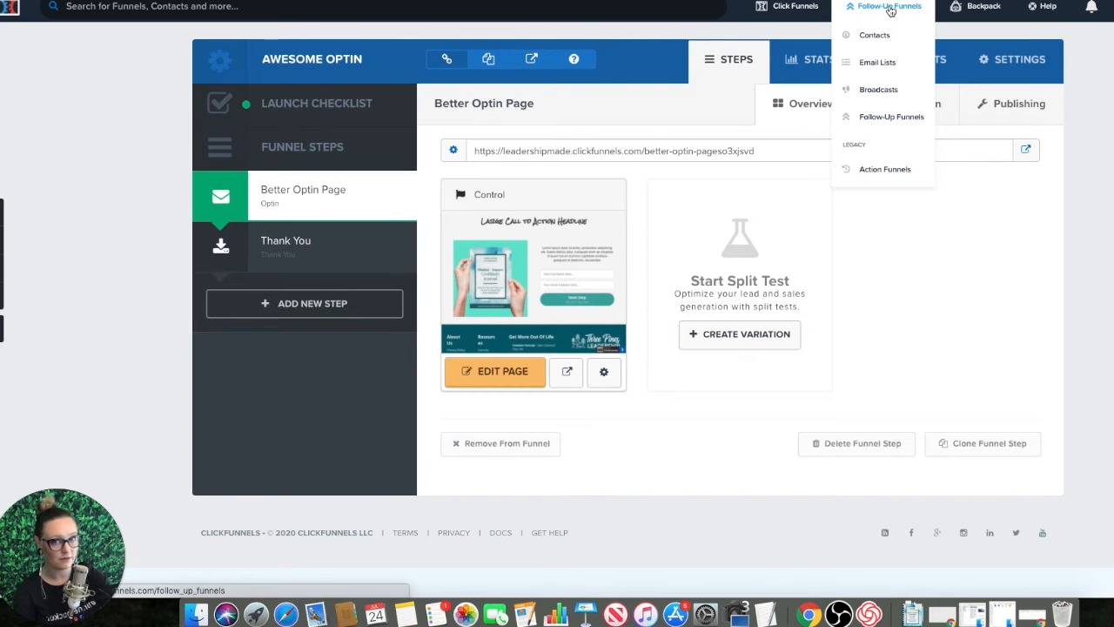
{"action": "left_click", "coordinate": [897, 68]}
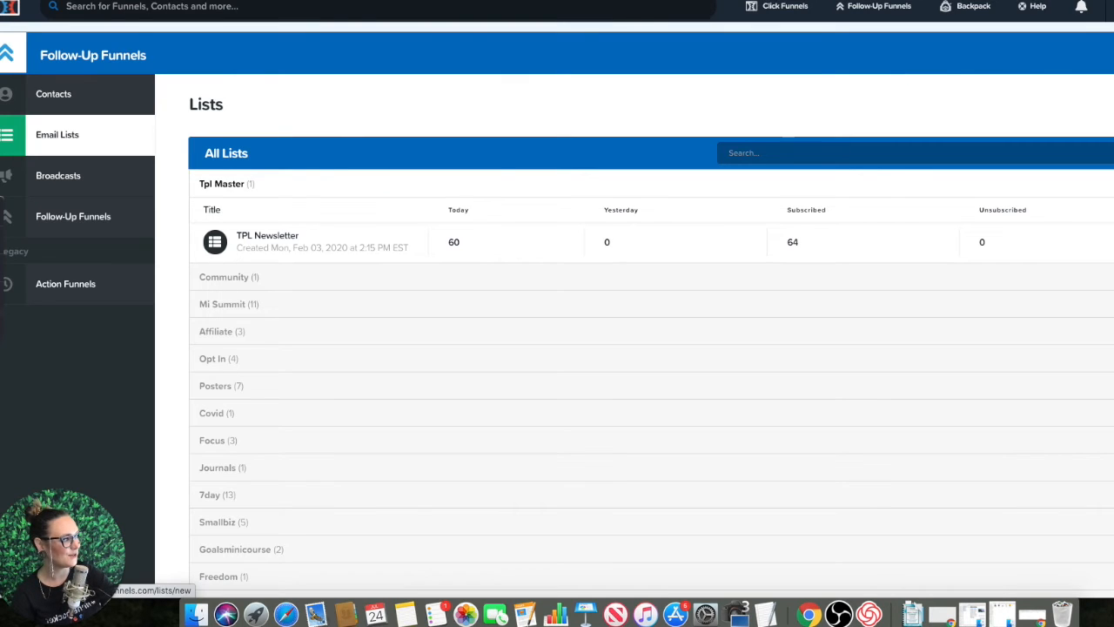
{"action": "left_click", "coordinate": [1109, 104]}
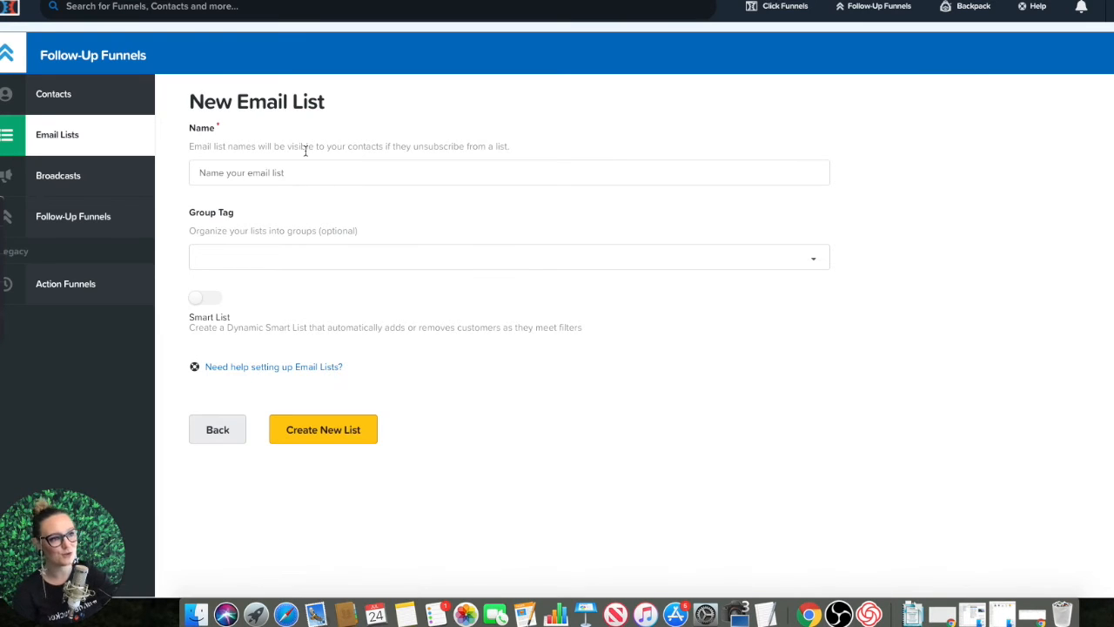
{"action": "left_click", "coordinate": [305, 174]}
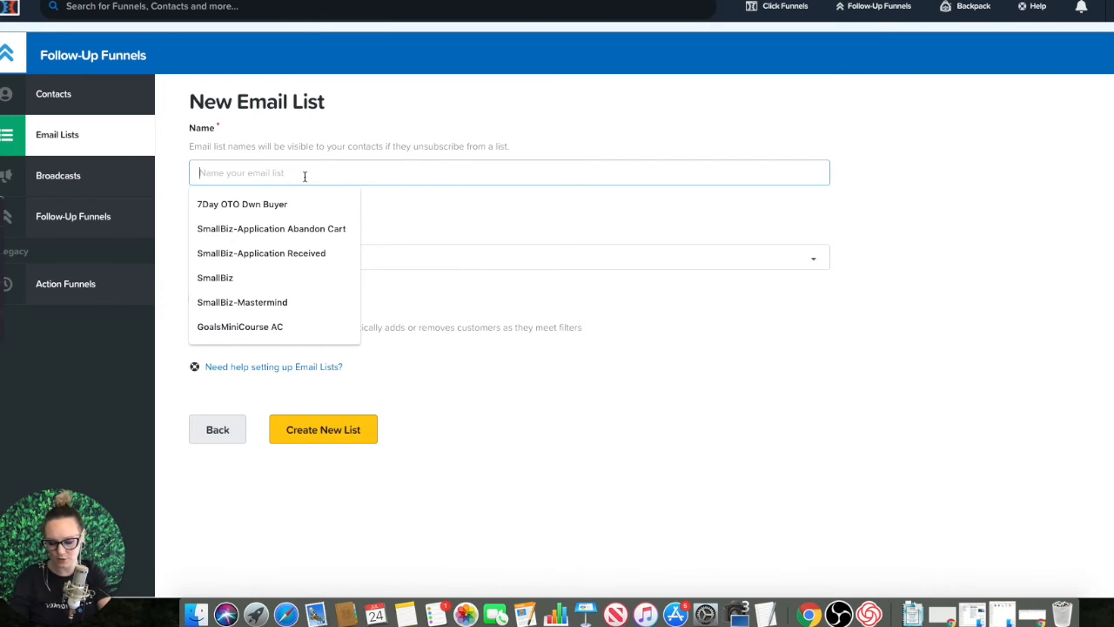
{"action": "type", "text": "Demo Optin"}
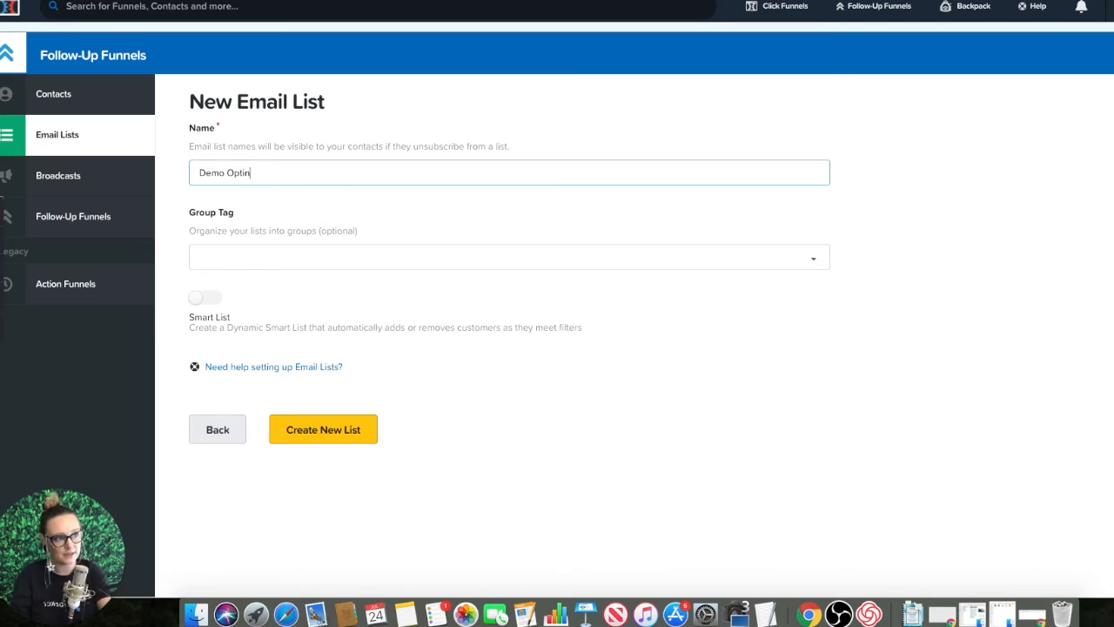
{"action": "left_click", "coordinate": [289, 258]}
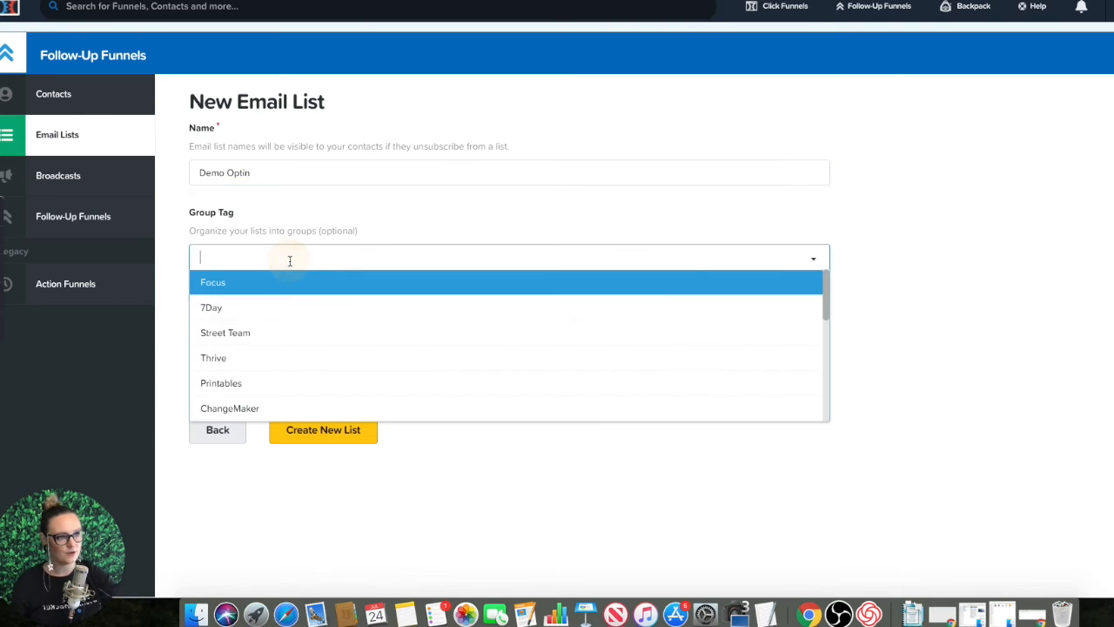
{"action": "type", "text": "Demo"}
{"action": "key", "text": "Return"}
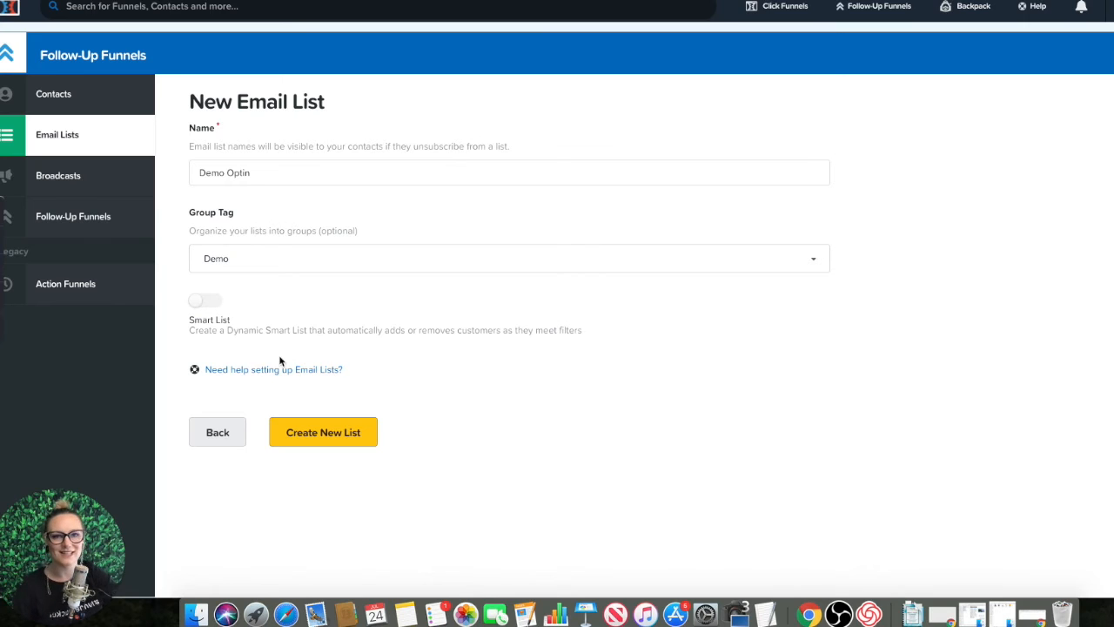
{"action": "left_click", "coordinate": [347, 437]}
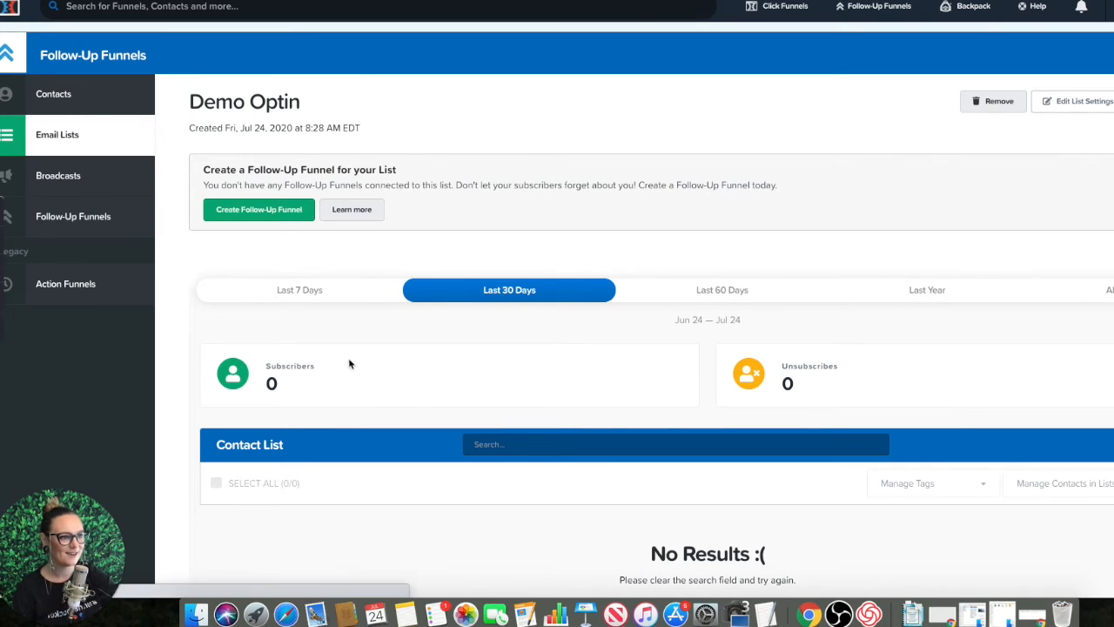
Step: Start a new follow-up funnel for the Demo Optin list and name it "Demo Follow Up"
{"action": "left_click", "coordinate": [252, 215]}
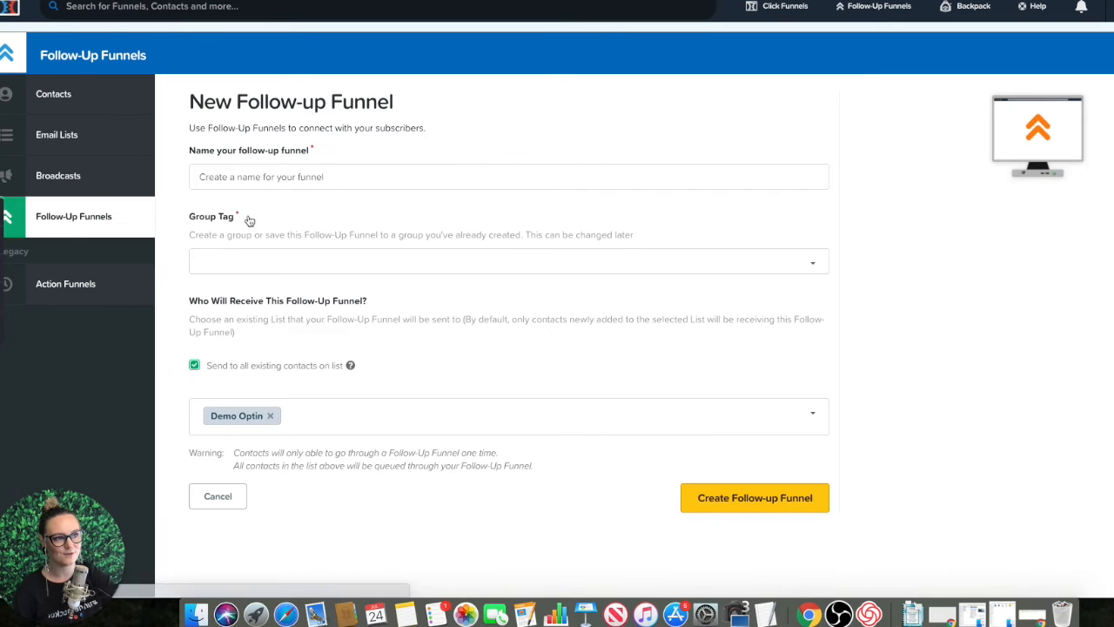
{"action": "left_click", "coordinate": [296, 178]}
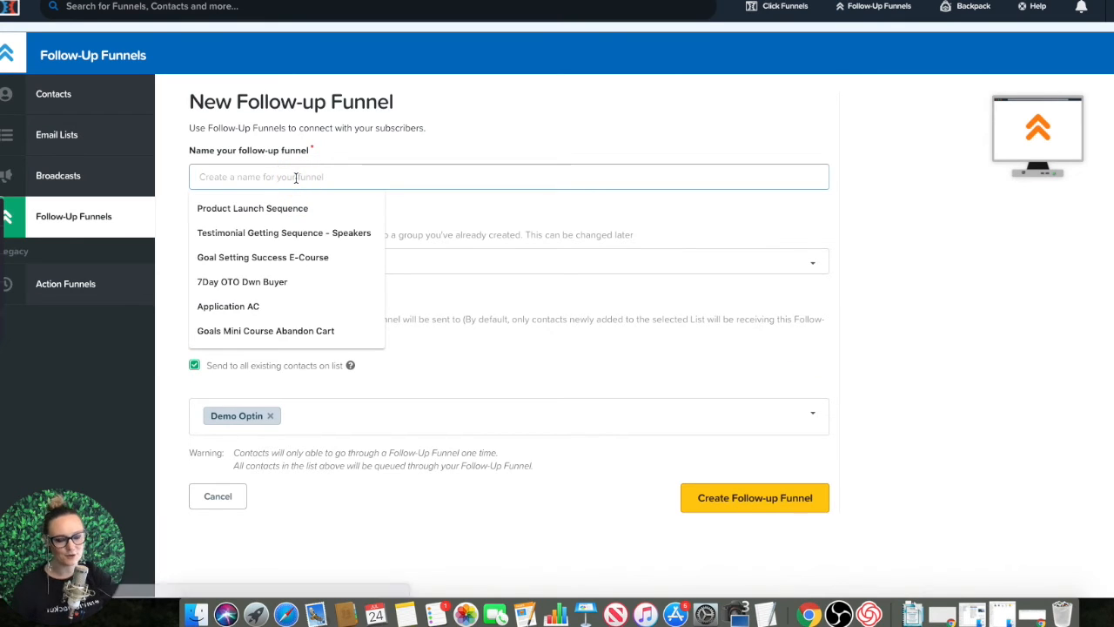
{"action": "type", "text": "Dom"}
{"action": "key", "text": "BackSpace"}
{"action": "key", "text": "BackSpace"}
{"action": "type", "text": "emo"}
{"action": "key", "text": "BackSpace"}
{"action": "type", "text": "o "}
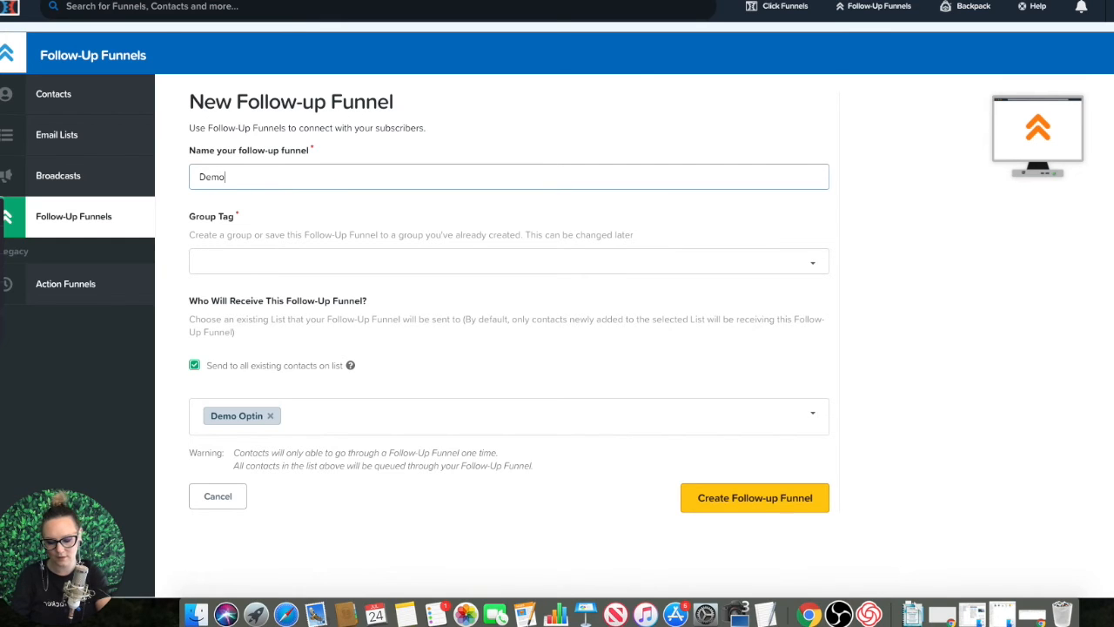
{"action": "type", "text": "Follow Up"}
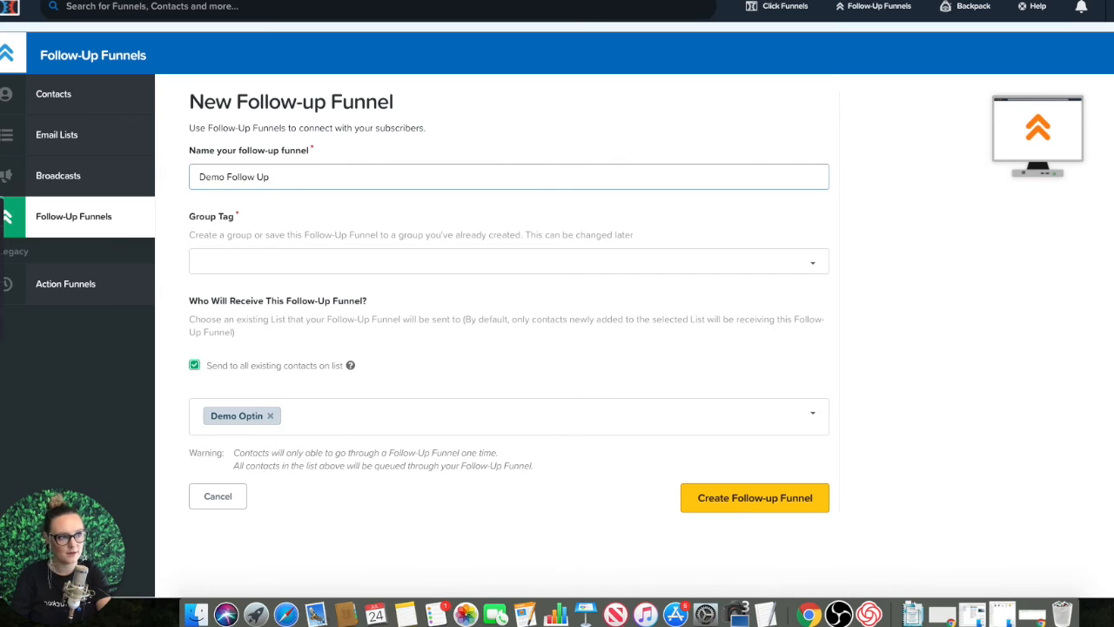
Step: Set the follow-up funnel's group tag to "demo" and create the funnel with Demo Optin as its recipient list
{"action": "key", "text": "Tab"}
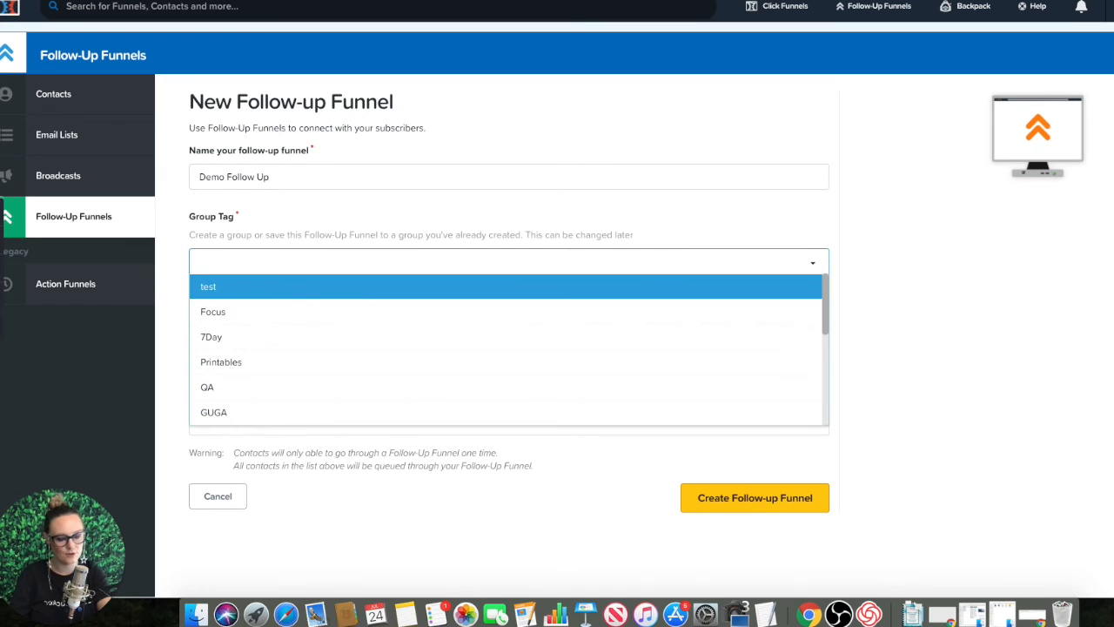
{"action": "type", "text": "demo"}
{"action": "key", "text": "Return"}
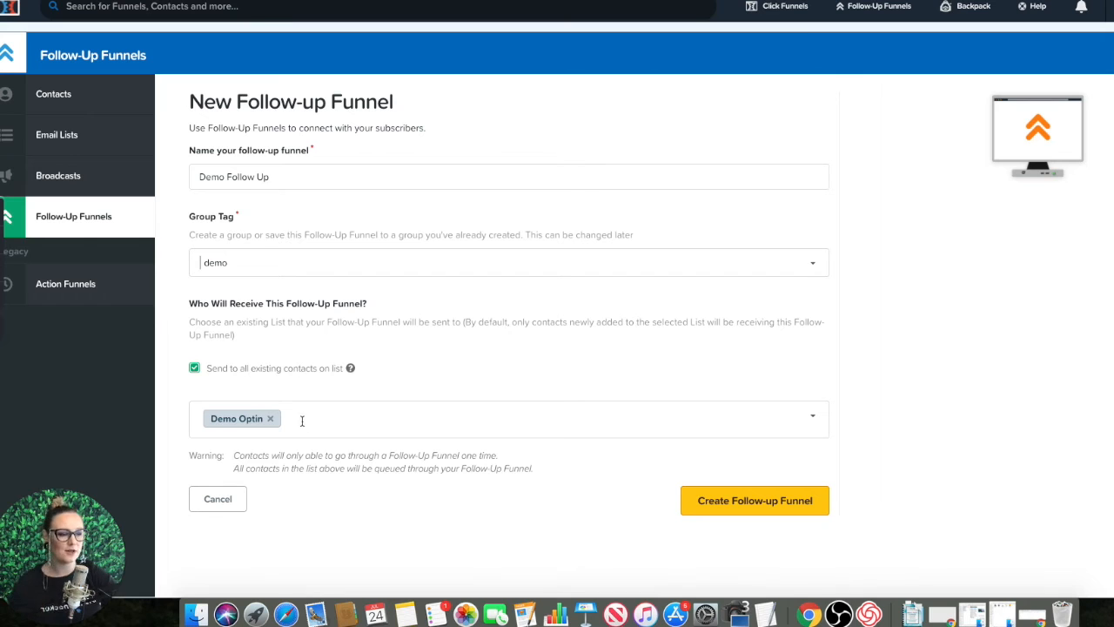
{"action": "scroll", "coordinate": [301, 421], "scroll_direction": "down", "scroll_amount": 1}
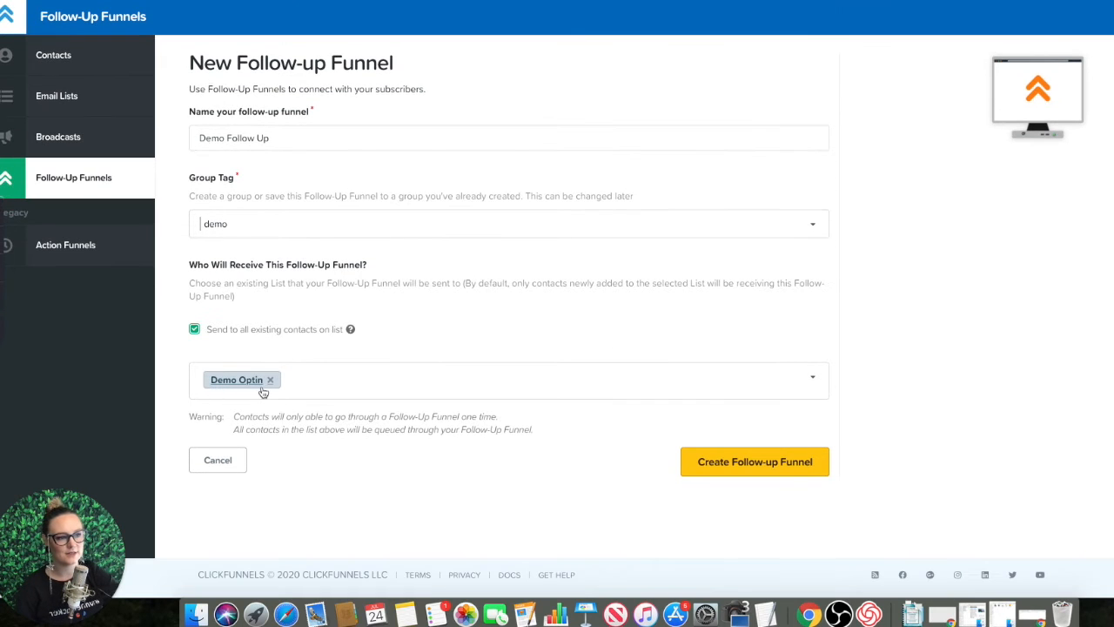
{"action": "left_click", "coordinate": [763, 466]}
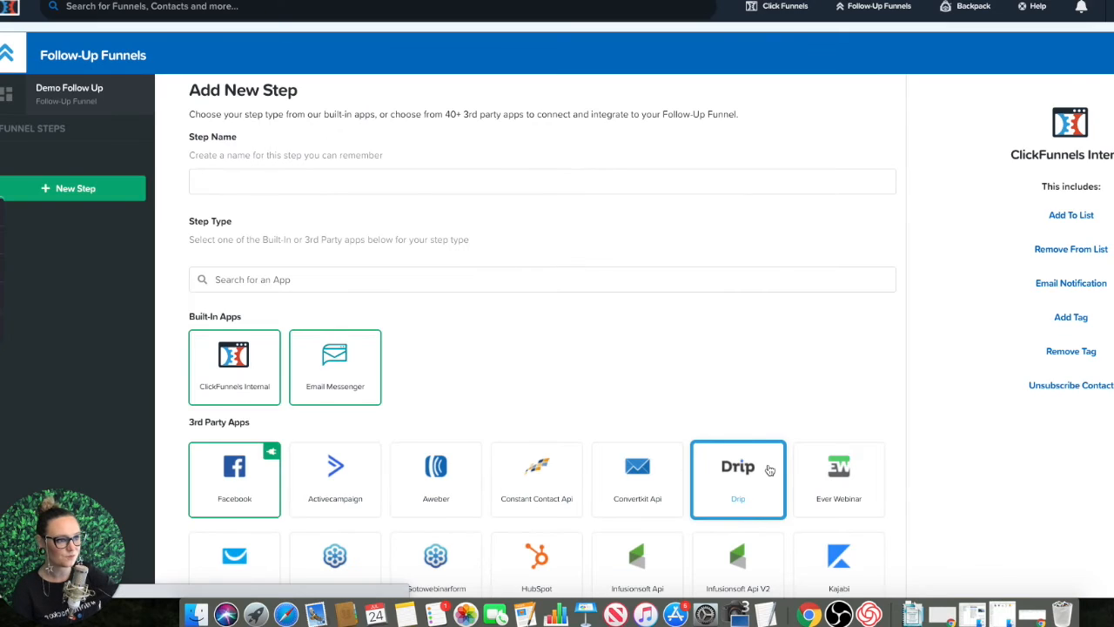
Step: Add an Email Messenger step named "Demo step name" to the follow-up funnel
{"action": "left_click", "coordinate": [414, 178]}
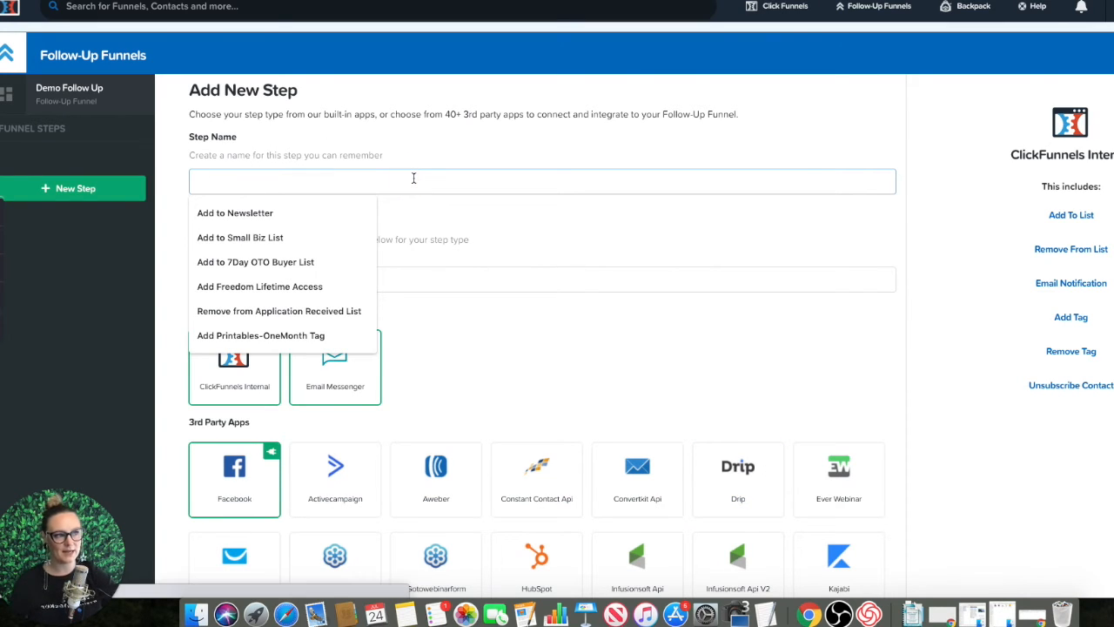
{"action": "type", "text": "D"}
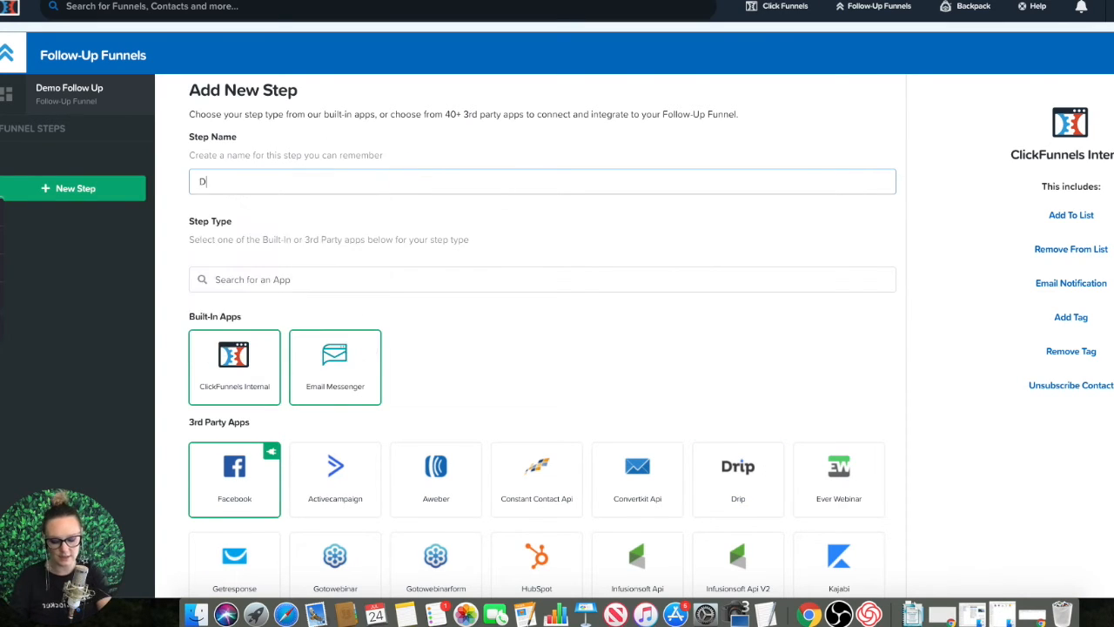
{"action": "type", "text": "emo step name"}
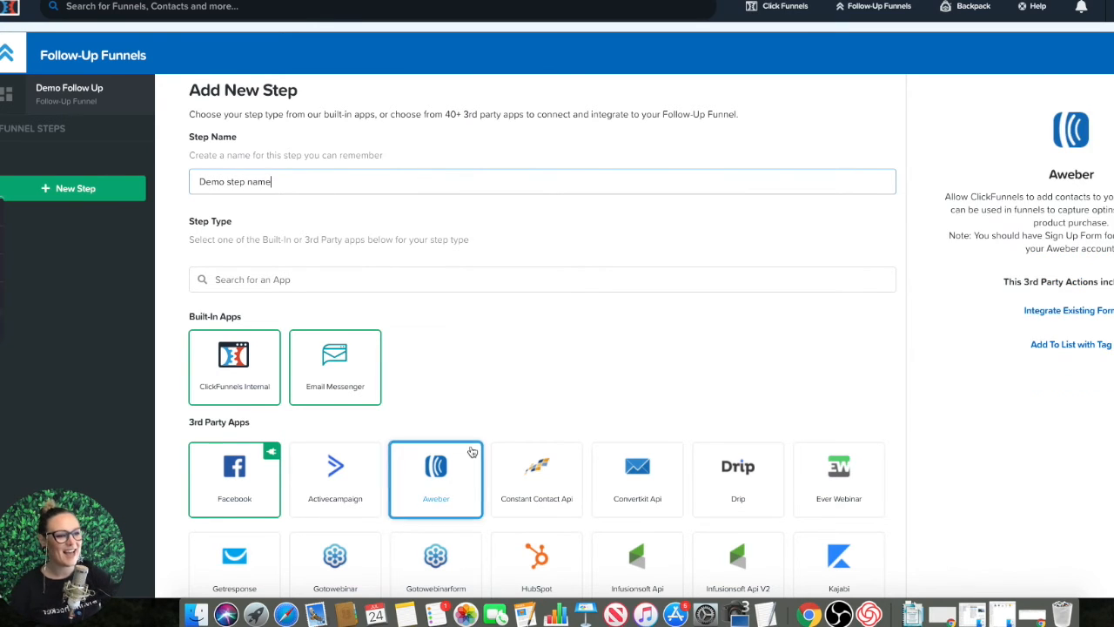
{"action": "scroll", "coordinate": [487, 348], "scroll_direction": "down", "scroll_amount": 2}
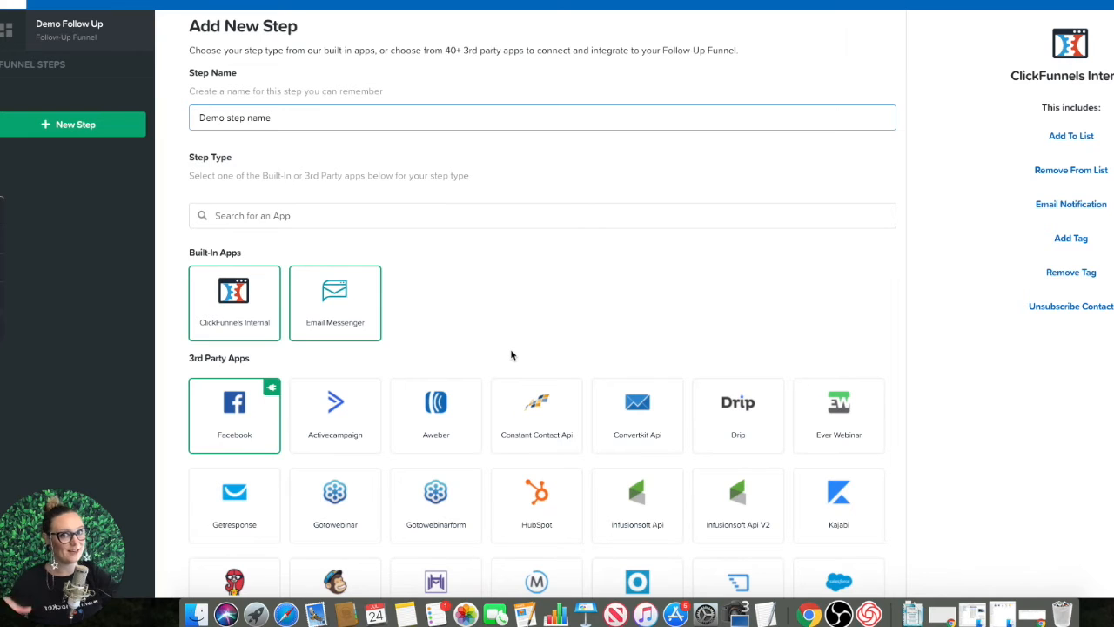
{"action": "scroll", "coordinate": [865, 371], "scroll_direction": "down", "scroll_amount": 5}
{"action": "scroll", "coordinate": [927, 376], "scroll_direction": "down", "scroll_amount": 4}
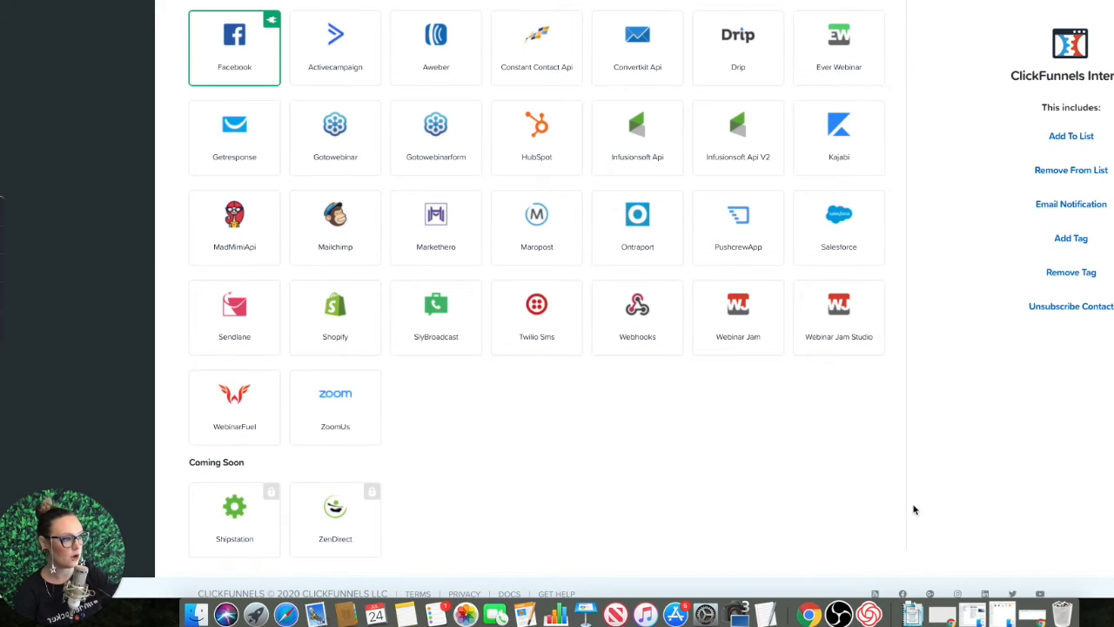
{"action": "scroll", "coordinate": [772, 394], "scroll_direction": "up", "scroll_amount": 5}
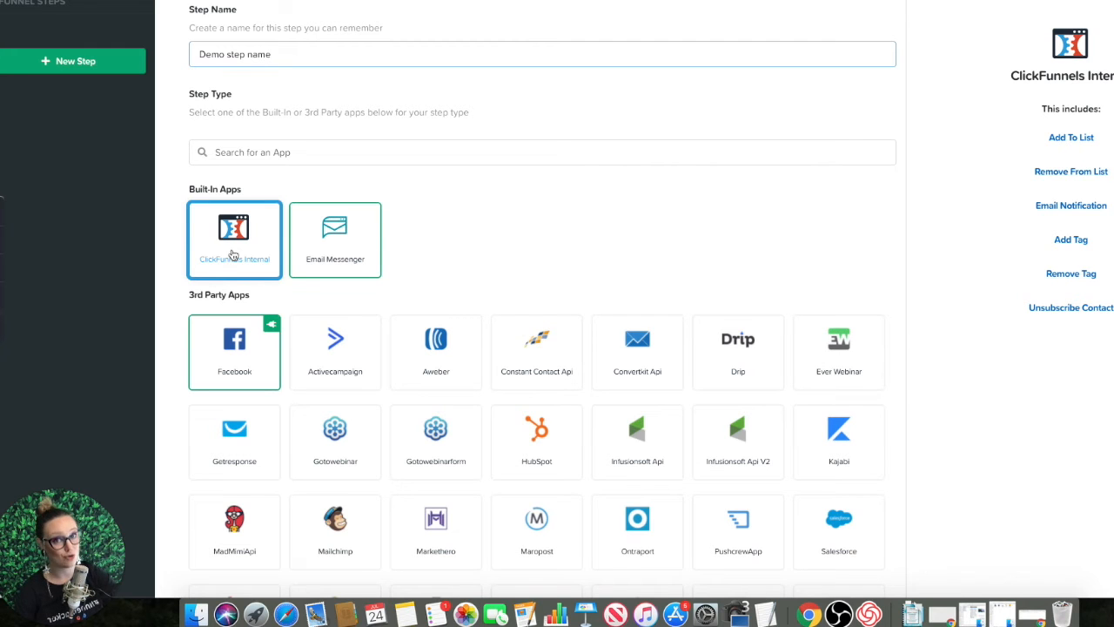
{"action": "left_click", "coordinate": [345, 239]}
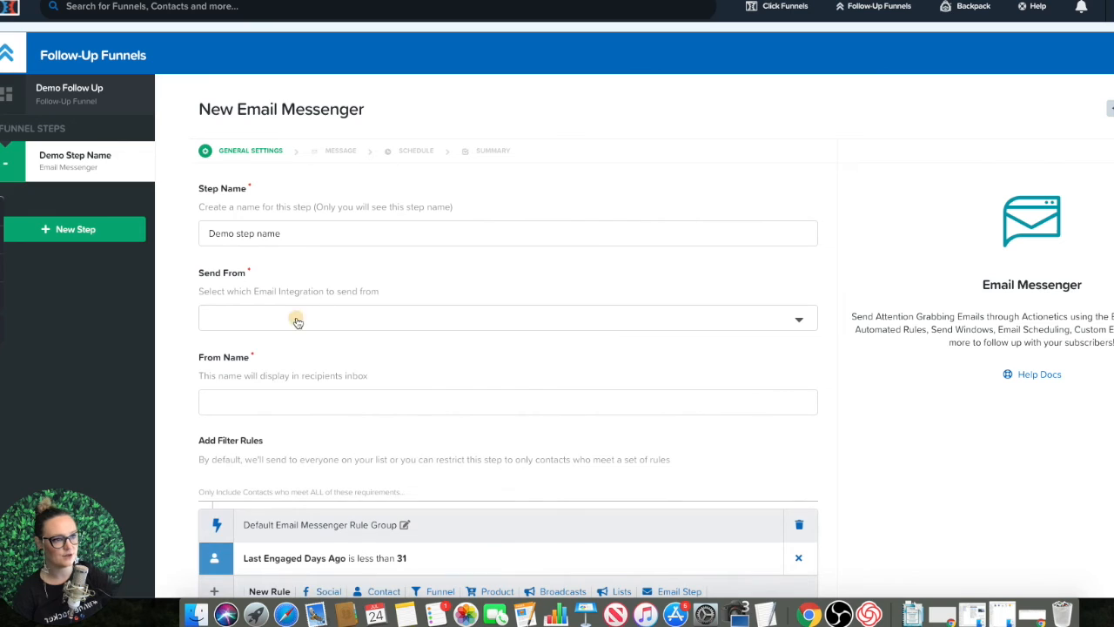
Step: Choose the Send Grid integration as the sender, fill in the sender's display name, and continue to the message settings
{"action": "left_click", "coordinate": [297, 323]}
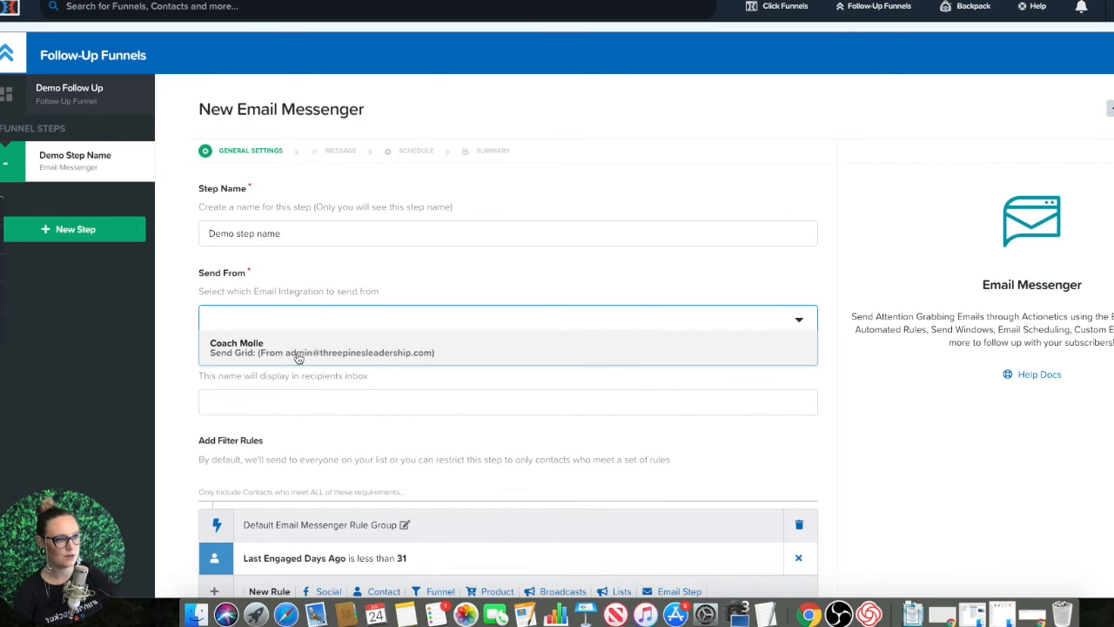
{"action": "left_click", "coordinate": [297, 352]}
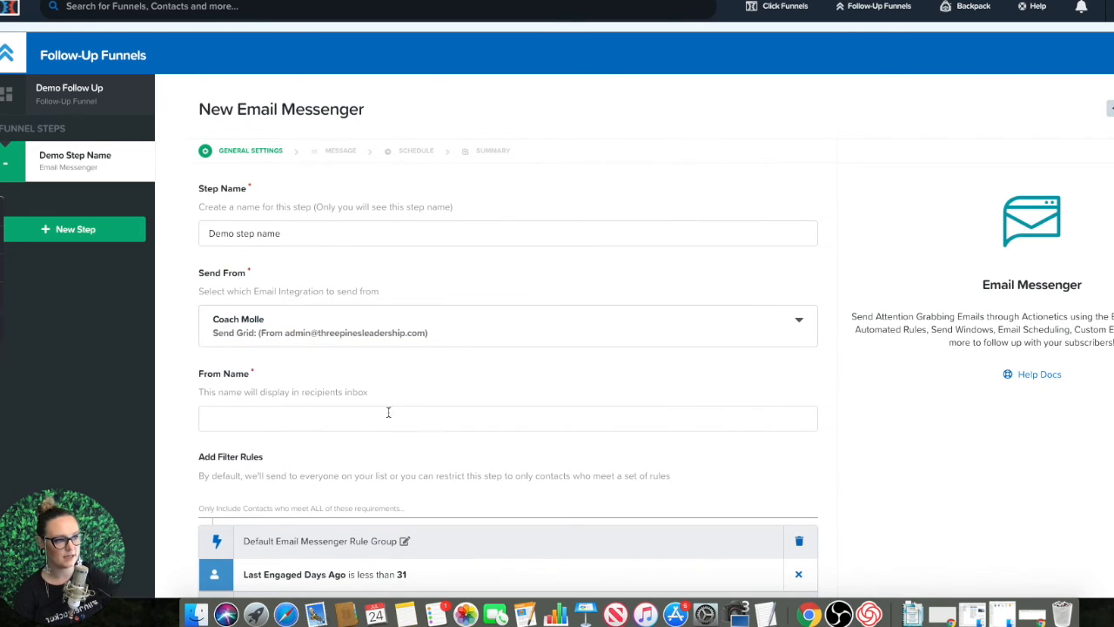
{"action": "left_click", "coordinate": [377, 423]}
{"action": "left_click", "coordinate": [287, 473]}
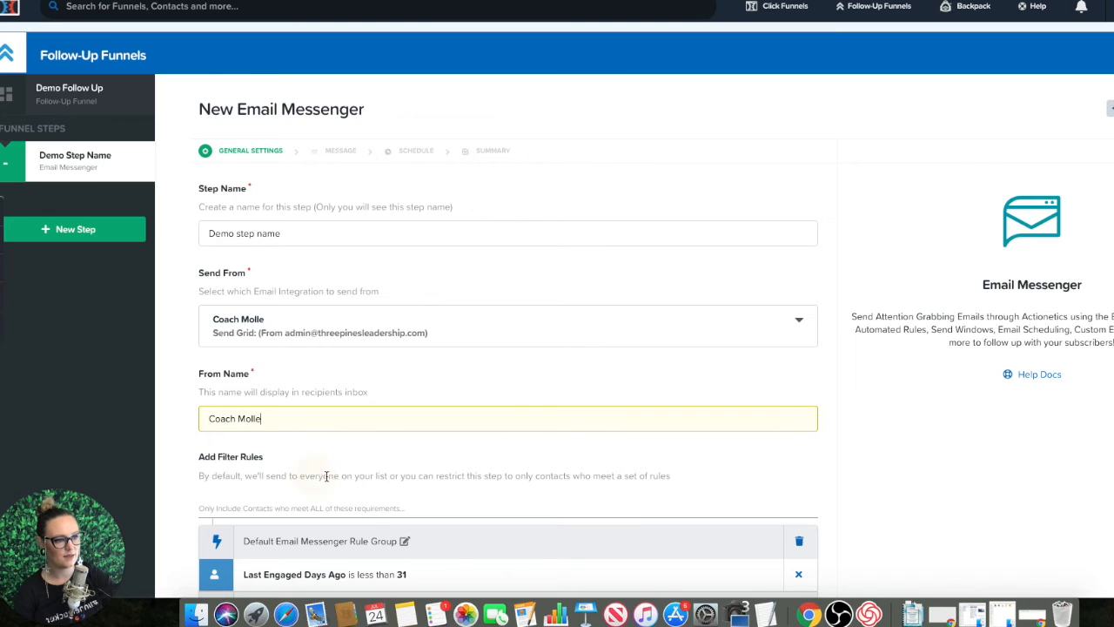
{"action": "scroll", "coordinate": [514, 459], "scroll_direction": "down", "scroll_amount": 1}
{"action": "scroll", "coordinate": [515, 454], "scroll_direction": "down", "scroll_amount": 5}
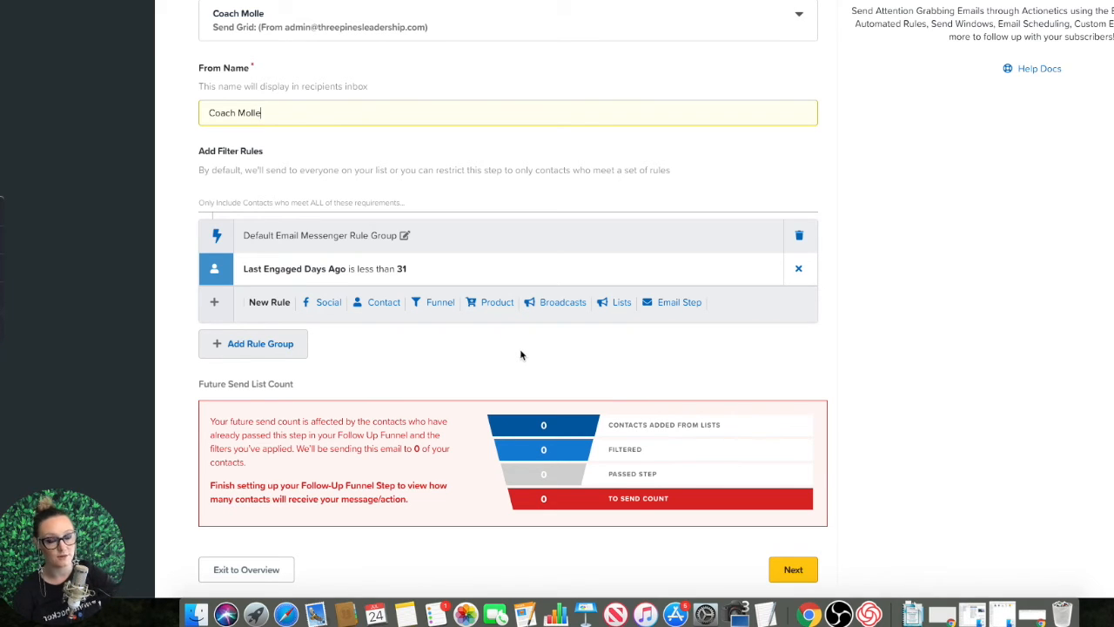
{"action": "left_click", "coordinate": [795, 570]}
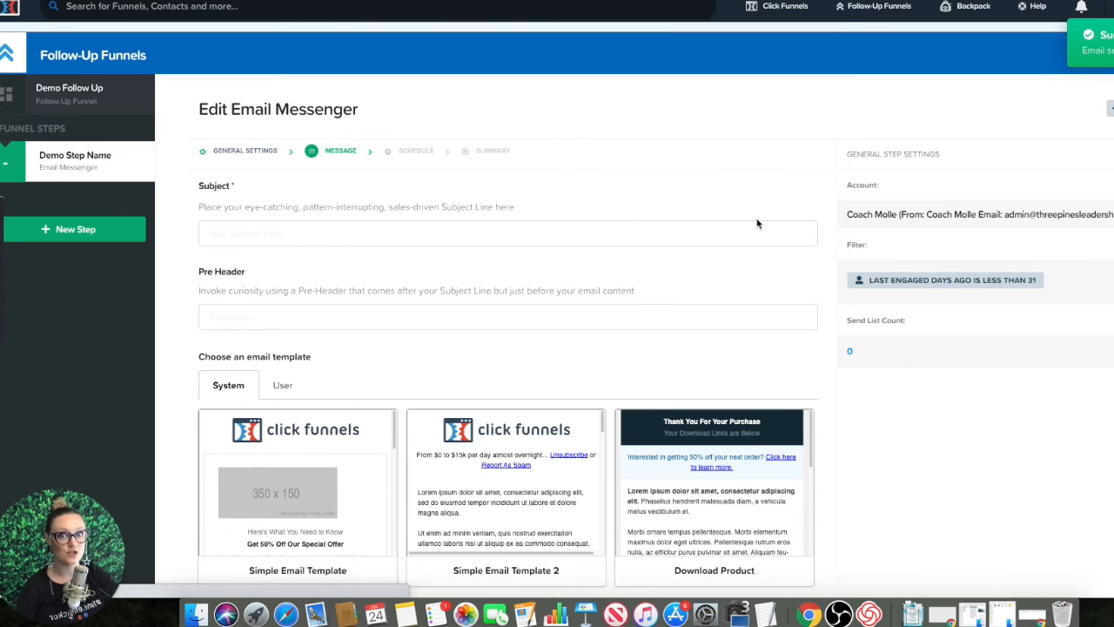
Step: Enter "subject line goes here" as the email's subject
{"action": "left_click", "coordinate": [224, 231]}
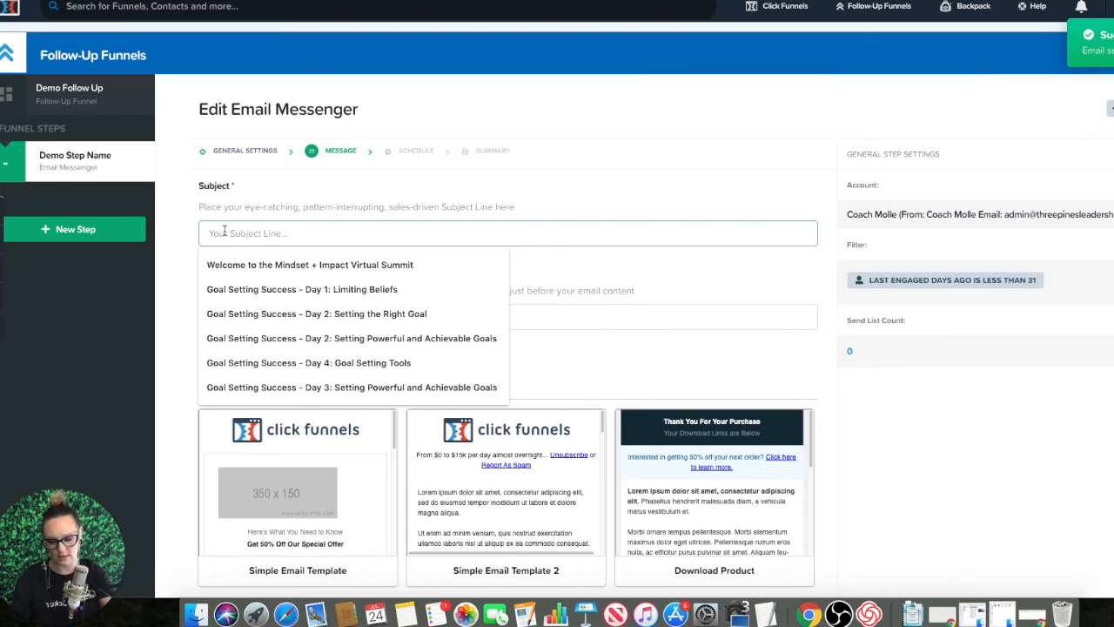
{"action": "type", "text": "subect"}
{"action": "key", "text": "BackSpace"}
{"action": "key", "text": "BackSpace"}
{"action": "key", "text": "BackSpace"}
{"action": "key", "text": "BackSpace"}
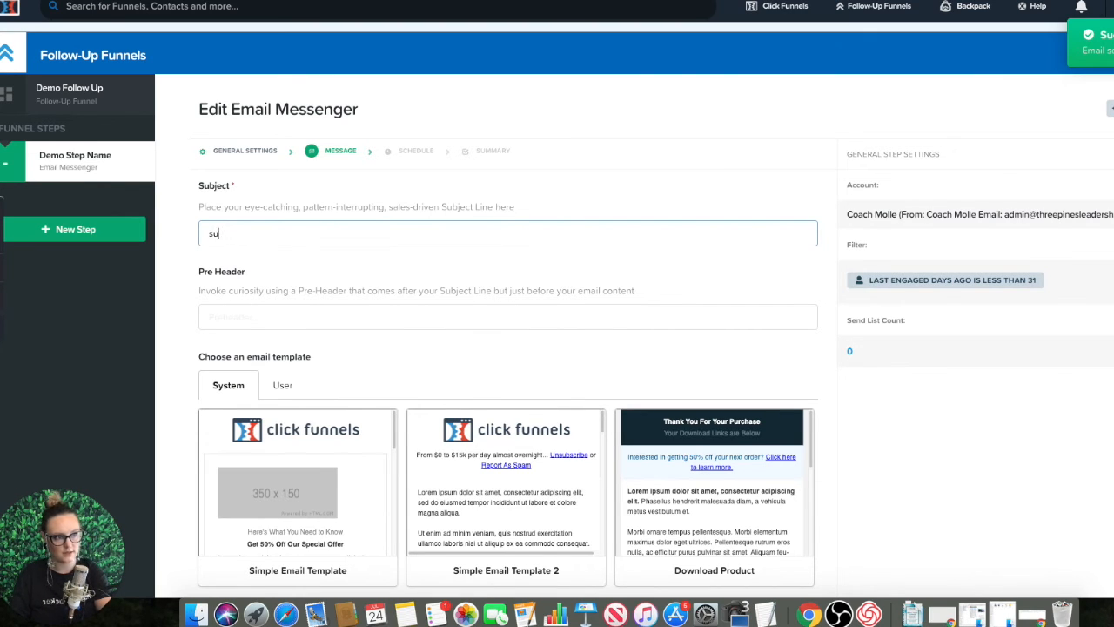
{"action": "type", "text": "bject lin"}
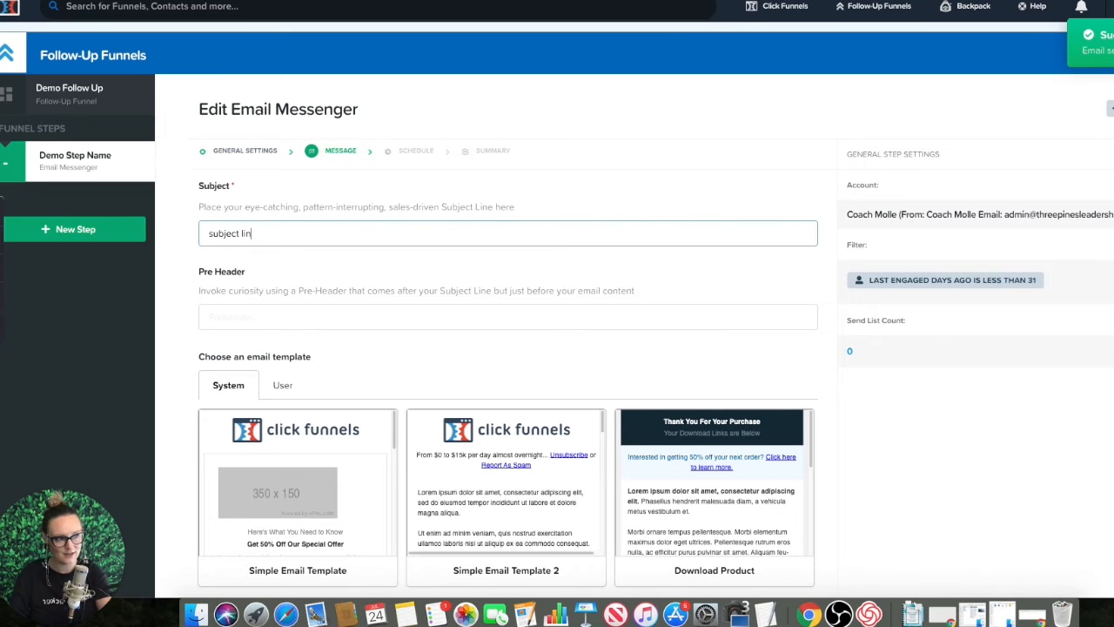
{"action": "type", "text": "egives"}
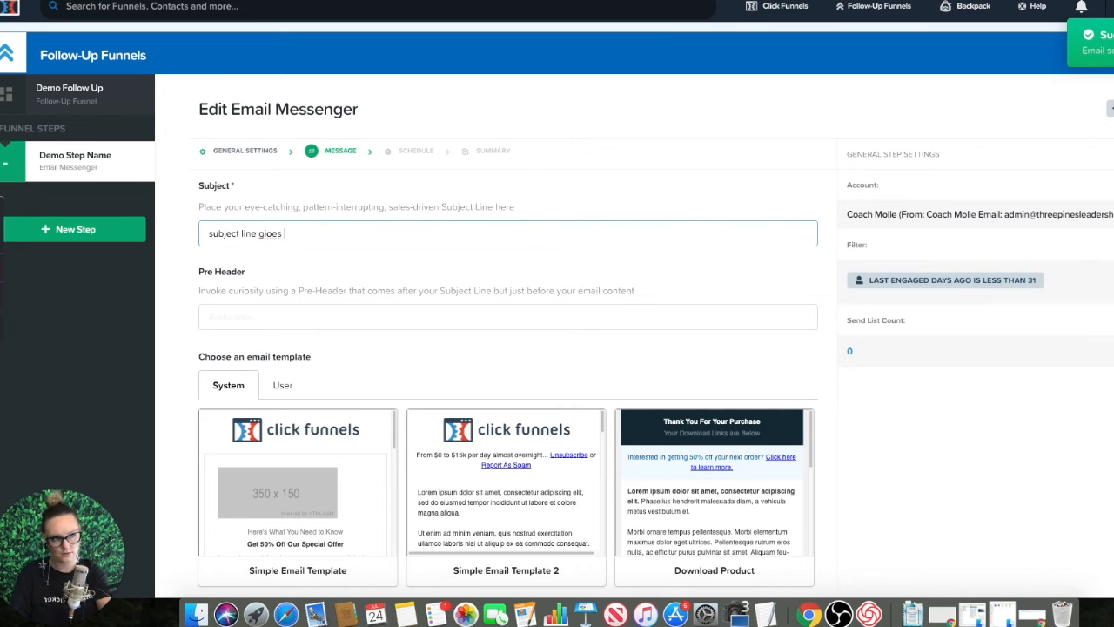
{"action": "key", "text": "BackSpace"}
{"action": "key", "text": "BackSpace"}
{"action": "key", "text": "BackSpace"}
{"action": "type", "text": "oes here"}
Step: Enter "dont forget a preheader" as the email's pre-header
{"action": "key", "text": "Tab"}
{"action": "type", "text": "do"}
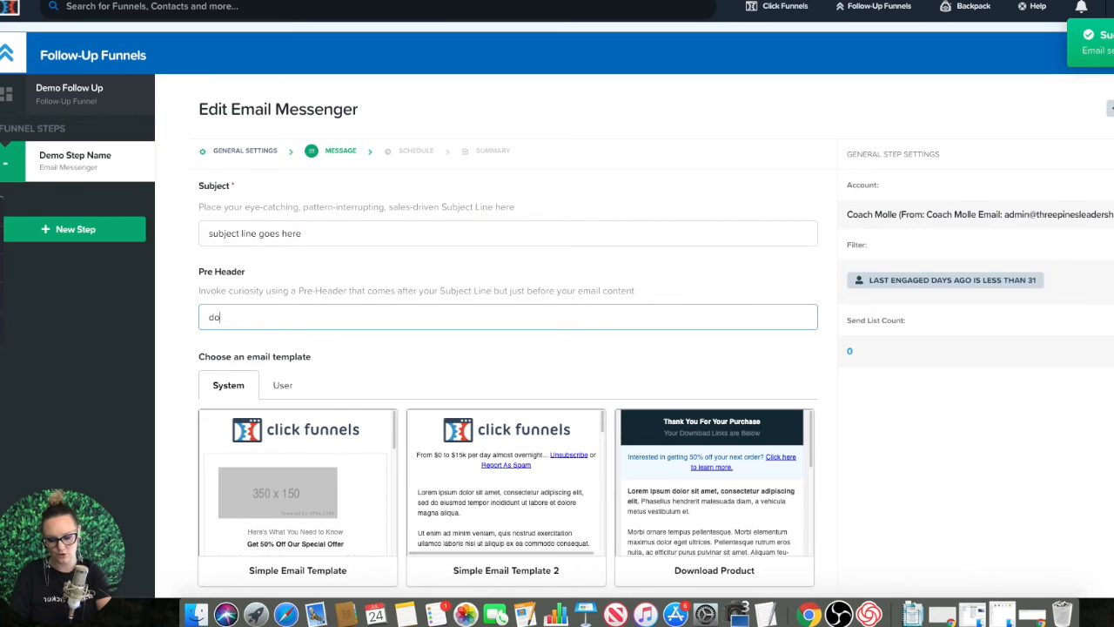
{"action": "type", "text": "nt forget a preheader!"}
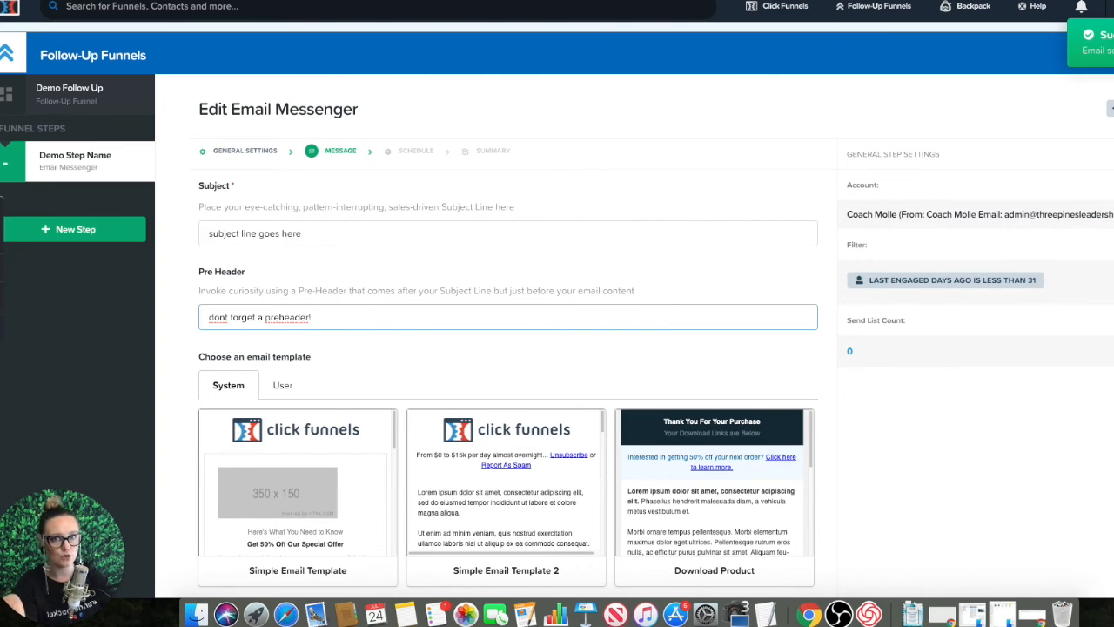
{"action": "key", "text": "BackSpace"}
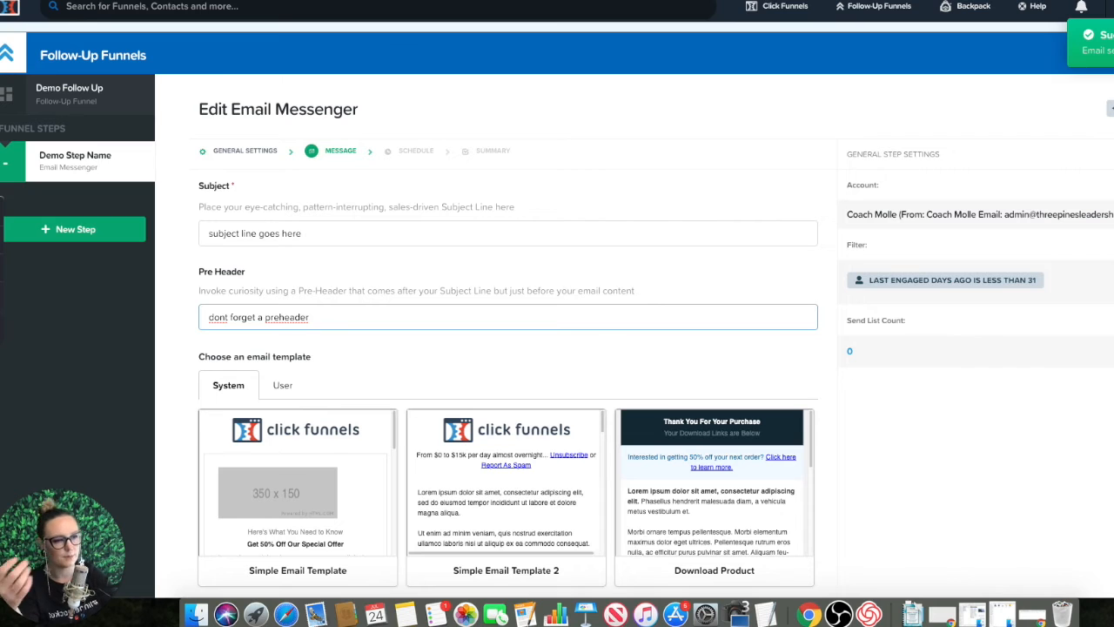
Step: Look through the available system and user email templates for the message
{"action": "scroll", "coordinate": [477, 339], "scroll_direction": "down", "scroll_amount": 3}
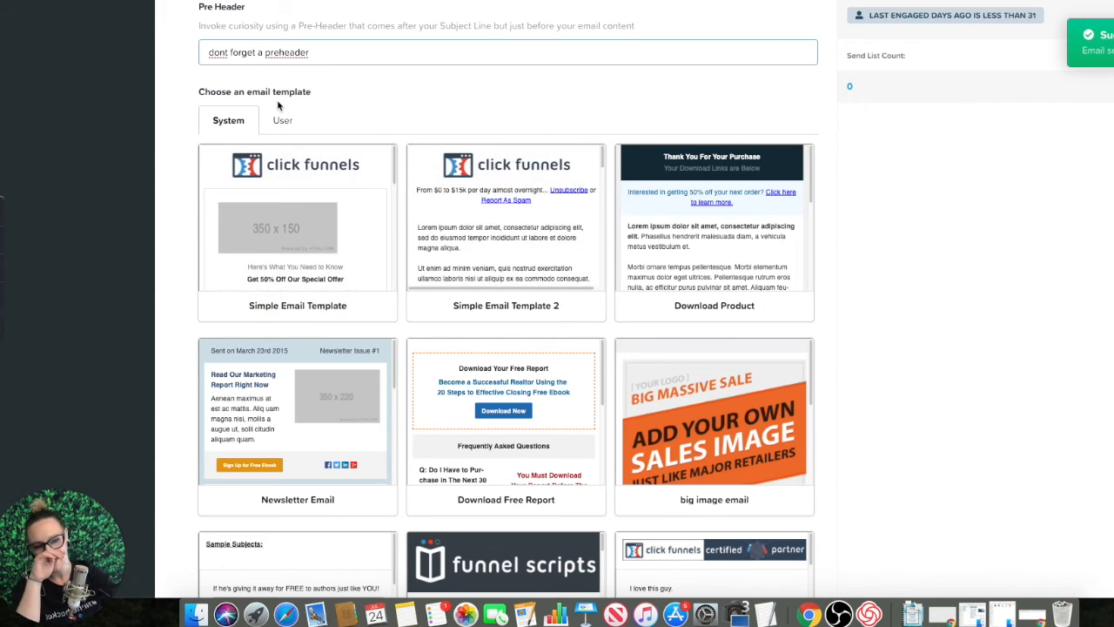
{"action": "scroll", "coordinate": [901, 425], "scroll_direction": "down", "scroll_amount": 5}
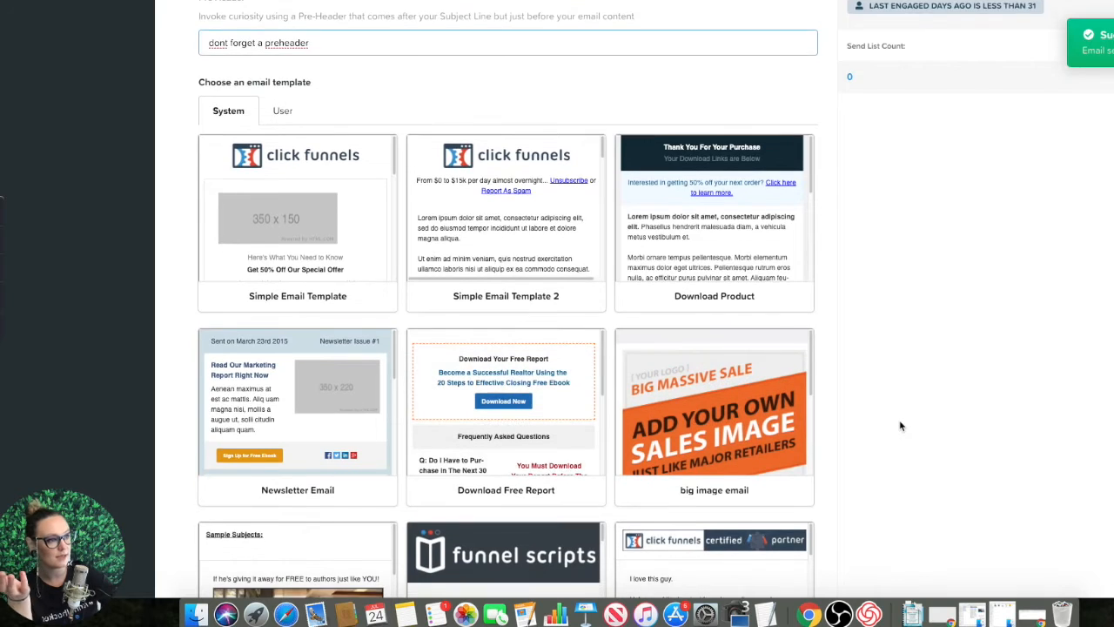
{"action": "scroll", "coordinate": [900, 426], "scroll_direction": "down", "scroll_amount": 3}
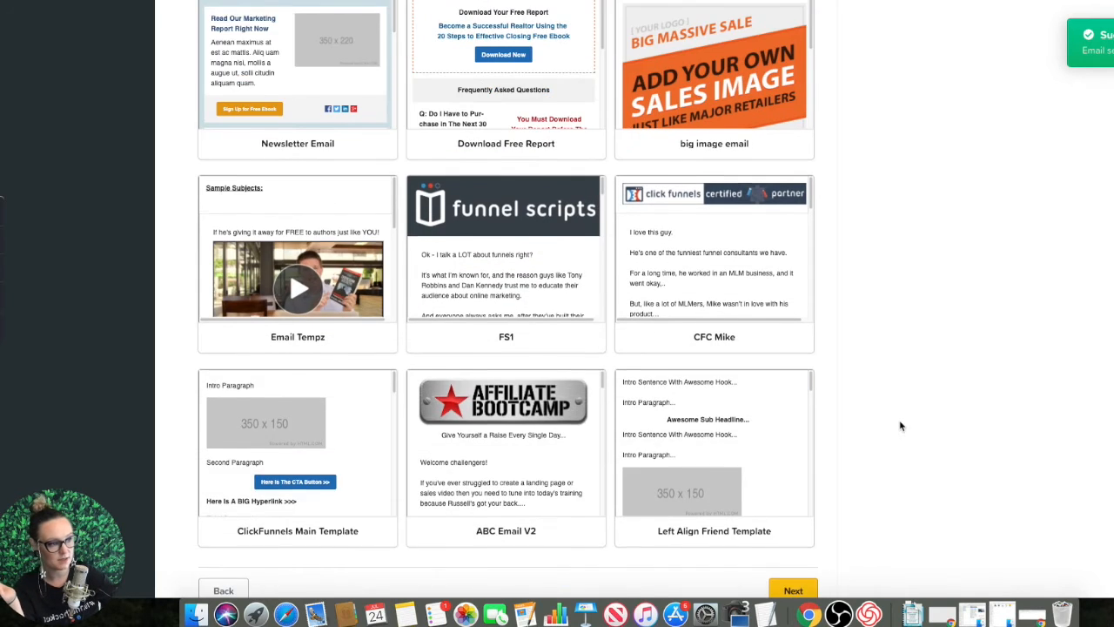
{"action": "scroll", "coordinate": [901, 426], "scroll_direction": "up", "scroll_amount": 5}
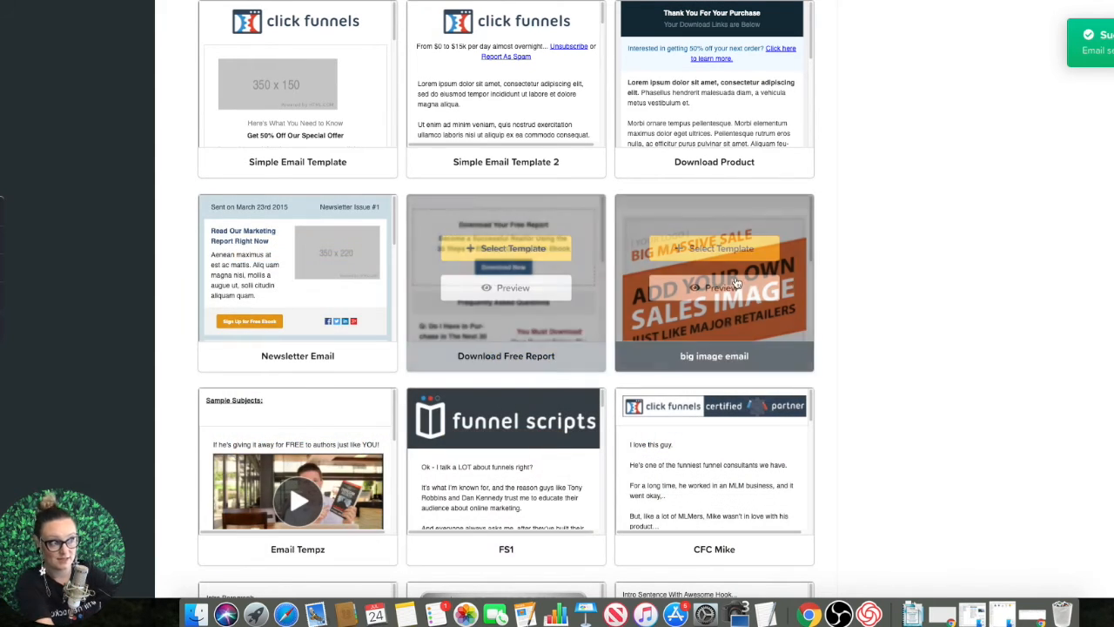
{"action": "scroll", "coordinate": [843, 287], "scroll_direction": "up", "scroll_amount": 2}
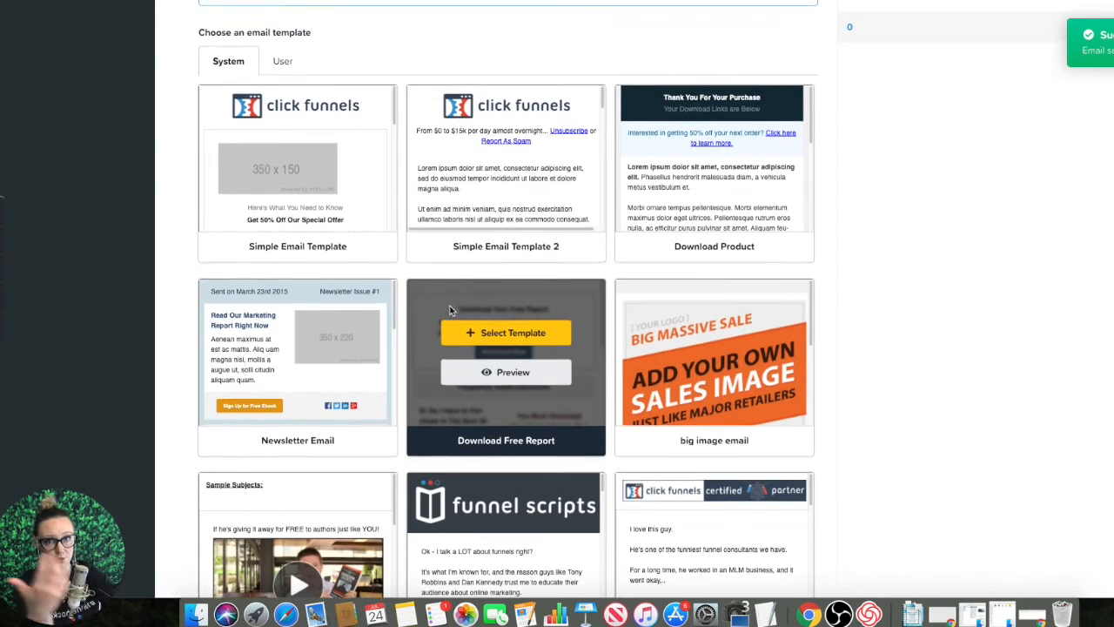
{"action": "scroll", "coordinate": [421, 292], "scroll_direction": "up", "scroll_amount": 4}
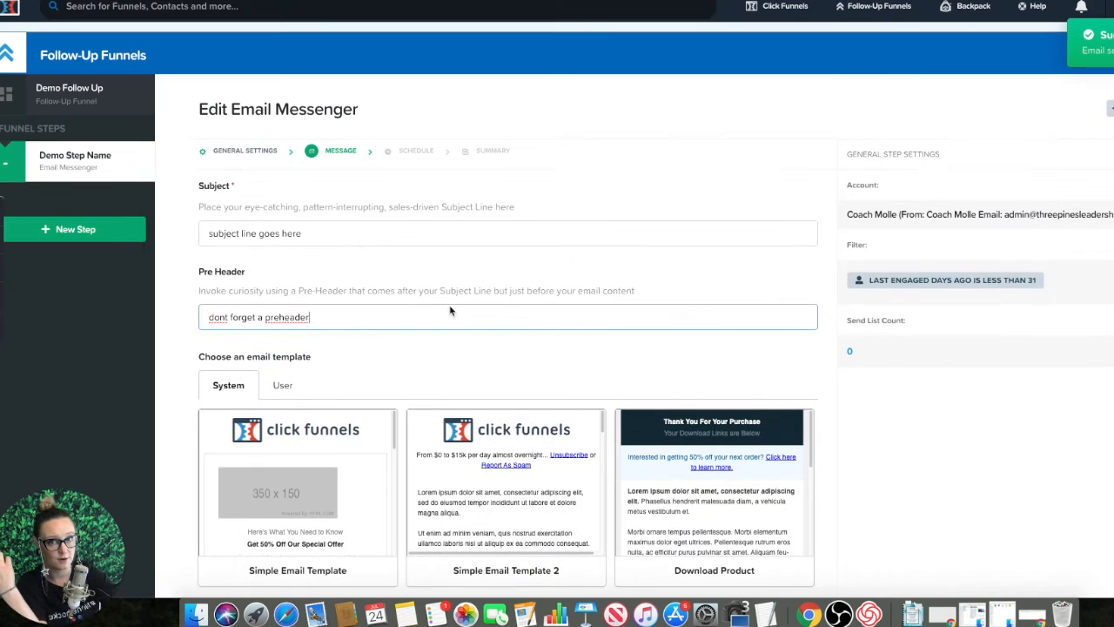
{"action": "left_click", "coordinate": [279, 386]}
{"action": "scroll", "coordinate": [861, 438], "scroll_direction": "down", "scroll_amount": 8}
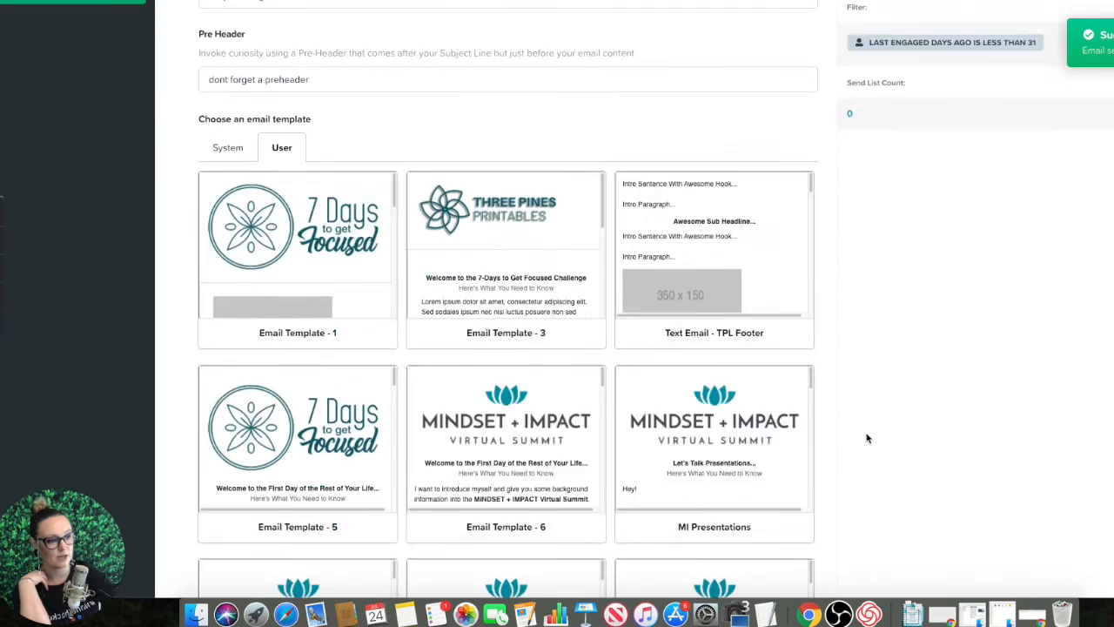
{"action": "scroll", "coordinate": [845, 426], "scroll_direction": "up", "scroll_amount": 9}
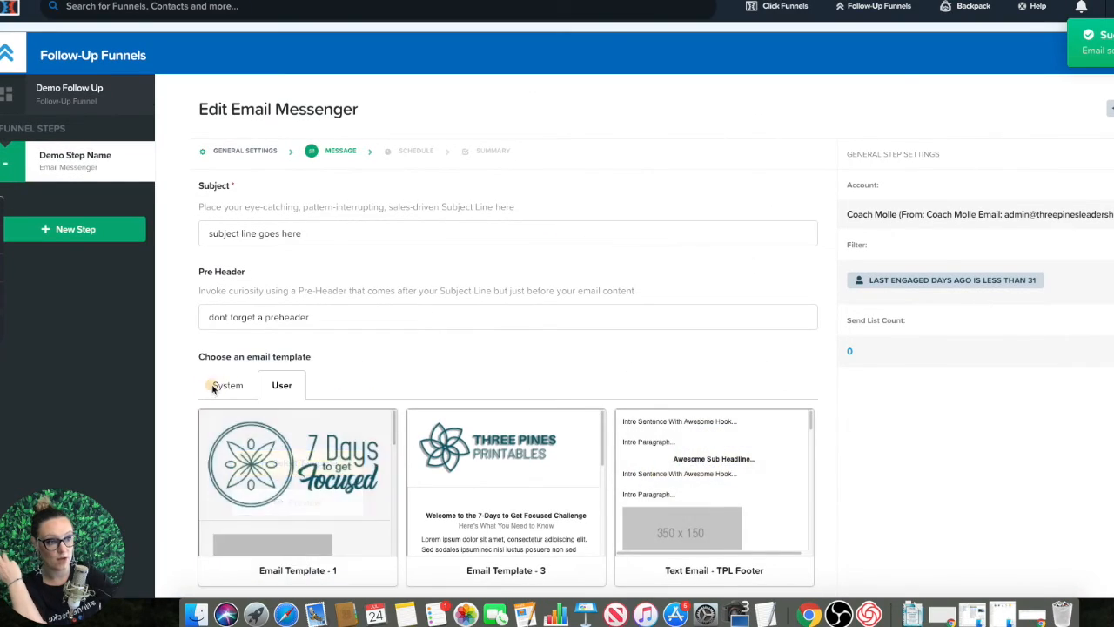
Step: Apply the first system email template, with the ClickFunnels logo header, to the message and open the email for editing
{"action": "left_click", "coordinate": [228, 385]}
{"action": "left_click", "coordinate": [261, 475]}
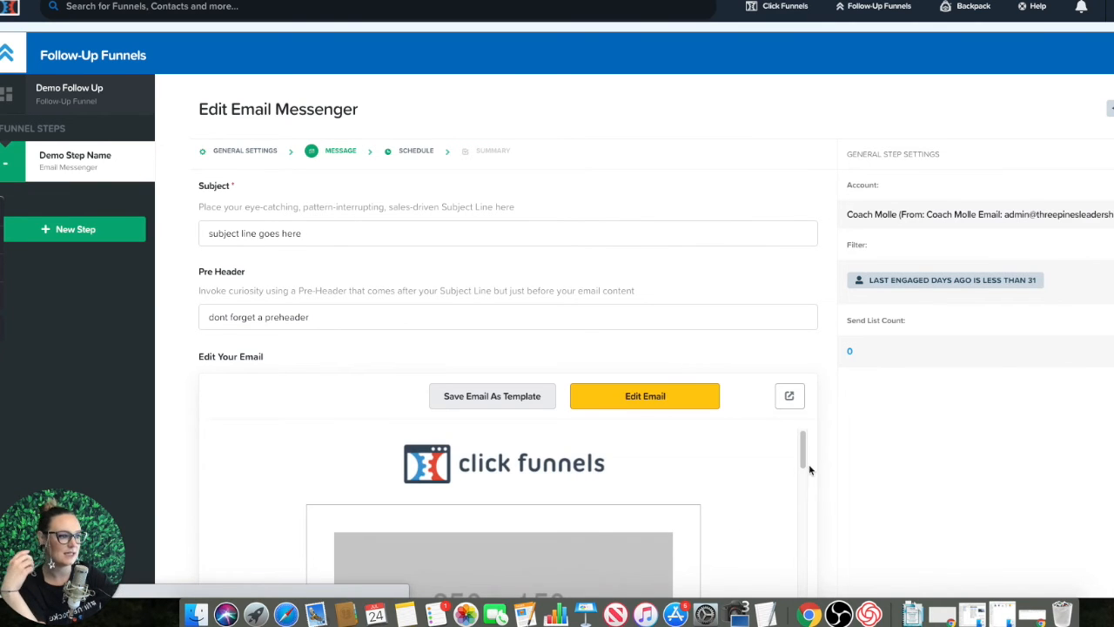
{"action": "scroll", "coordinate": [893, 530], "scroll_direction": "down", "scroll_amount": 2}
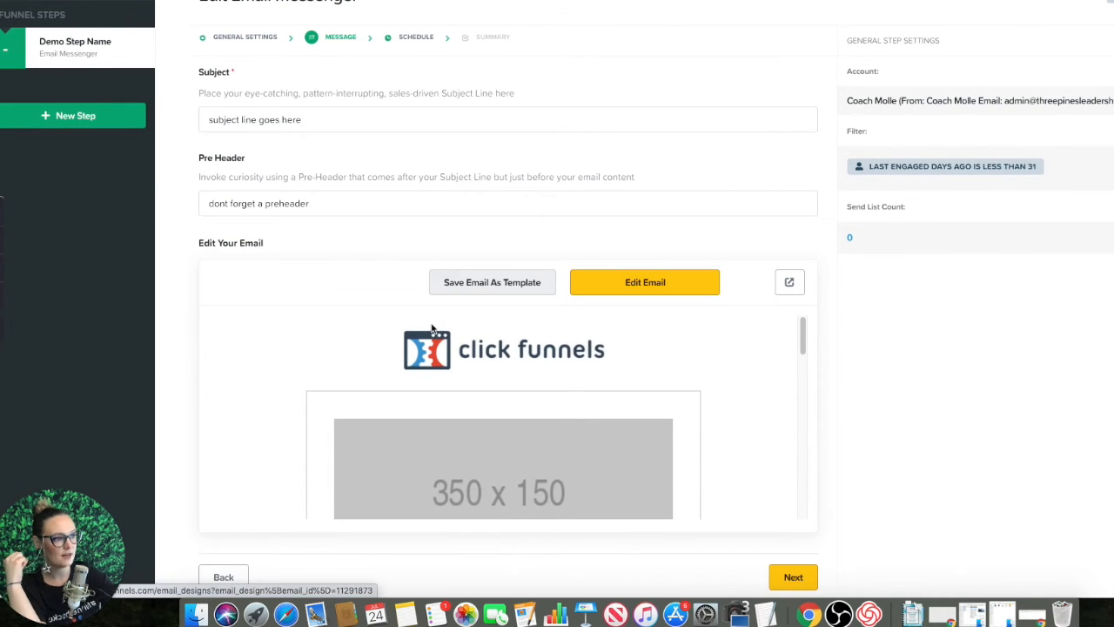
{"action": "left_click", "coordinate": [670, 289]}
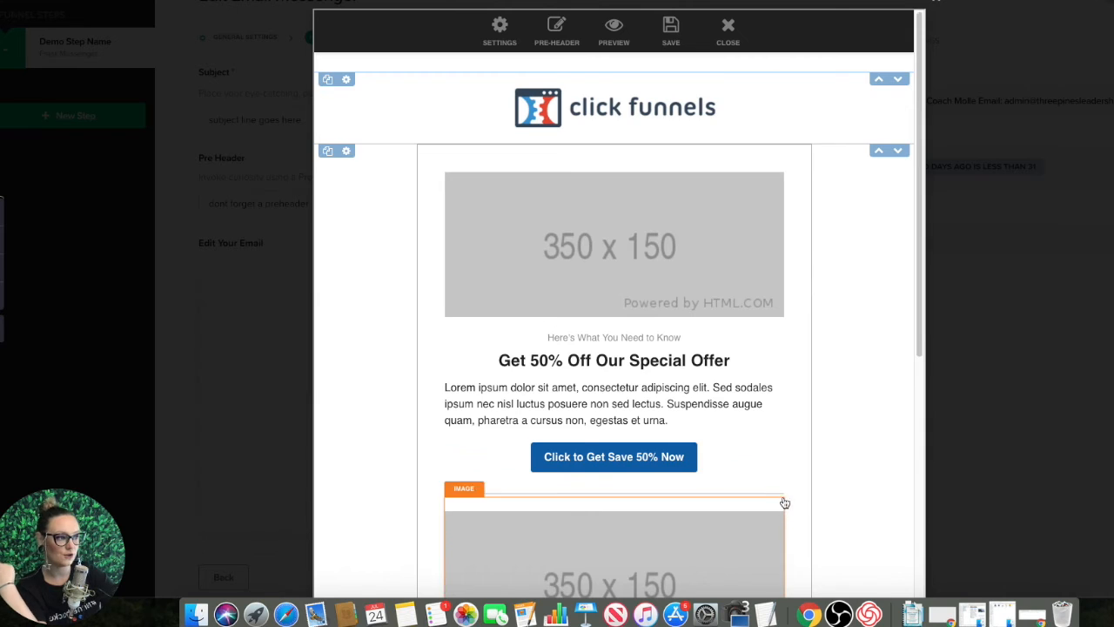
Step: Look over the template's content down to the footer, save the email and leave its editor, and continue to the schedule settings
{"action": "scroll", "coordinate": [785, 491], "scroll_direction": "down", "scroll_amount": 5}
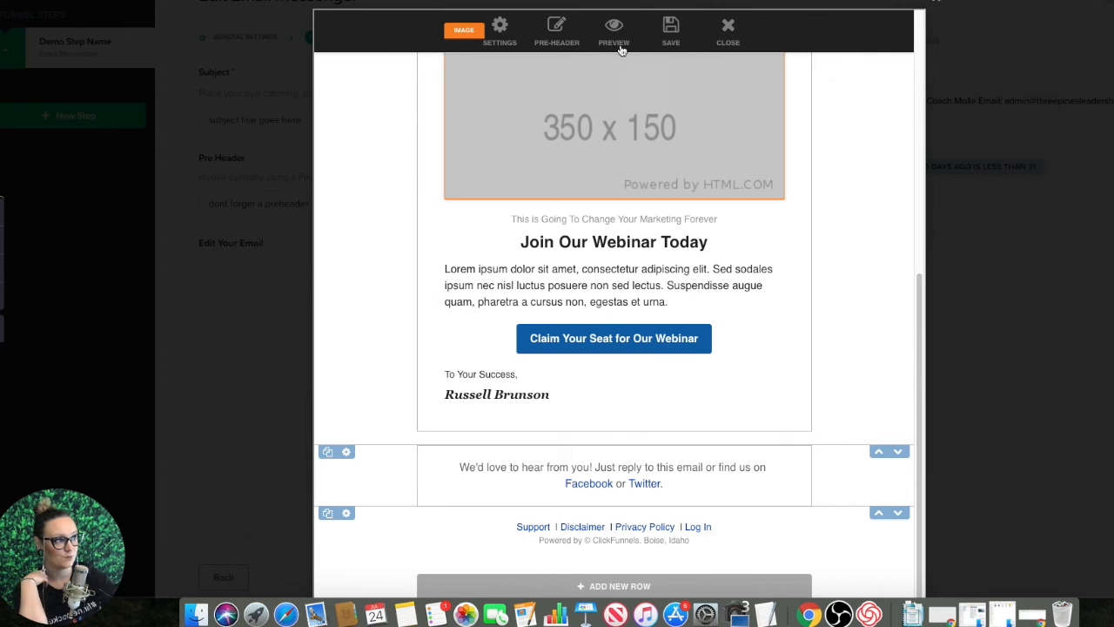
{"action": "left_click", "coordinate": [675, 26]}
{"action": "left_click", "coordinate": [727, 27]}
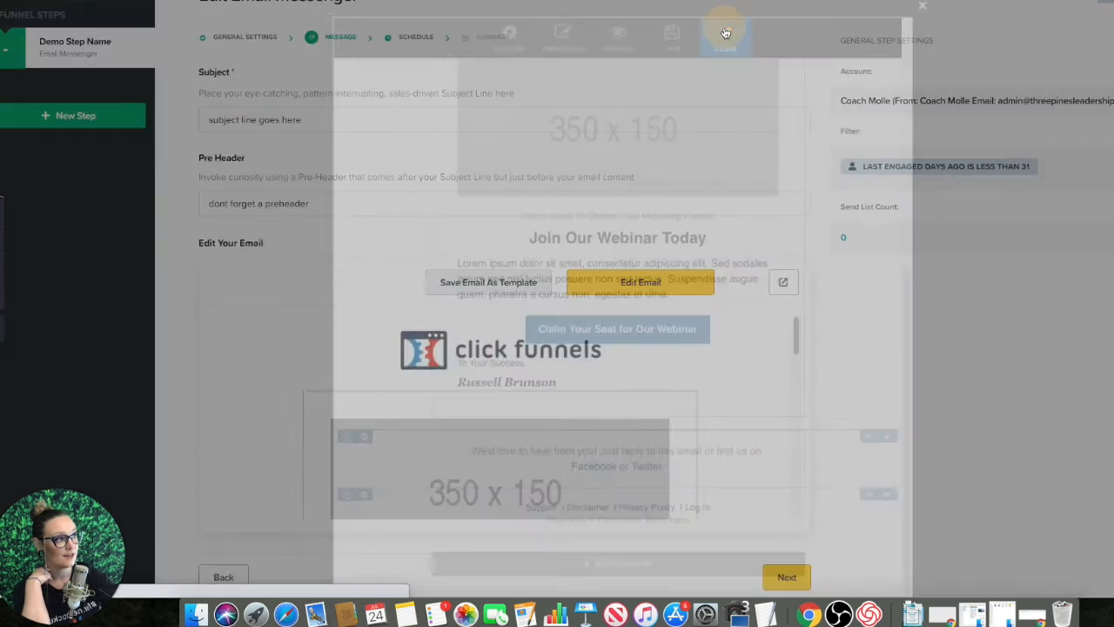
{"action": "scroll", "coordinate": [835, 461], "scroll_direction": "down", "scroll_amount": 3}
{"action": "left_click", "coordinate": [794, 487]}
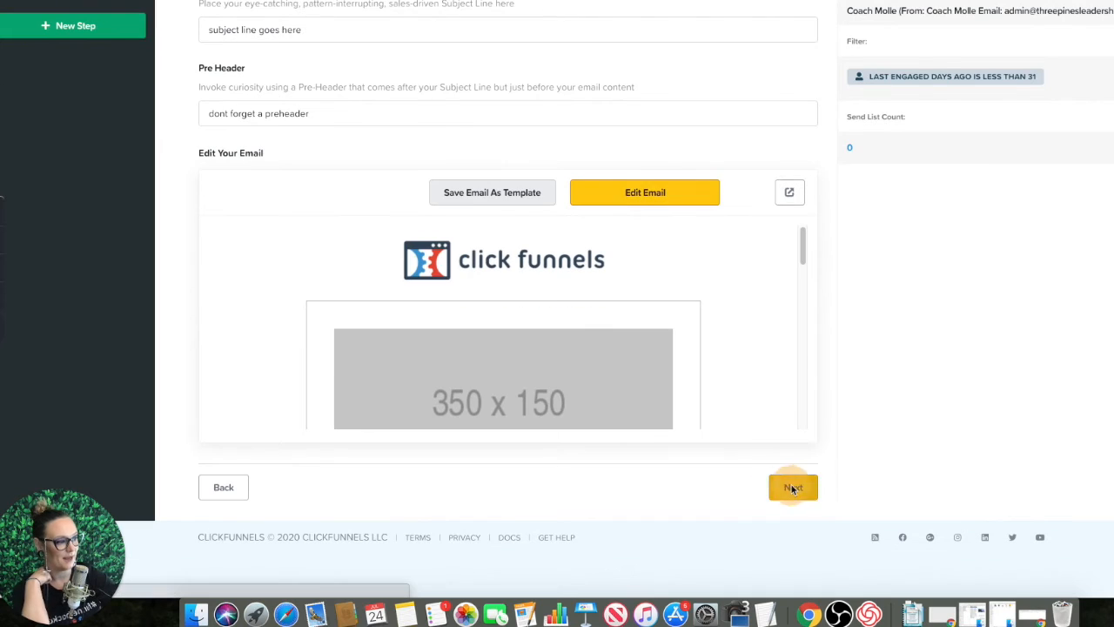
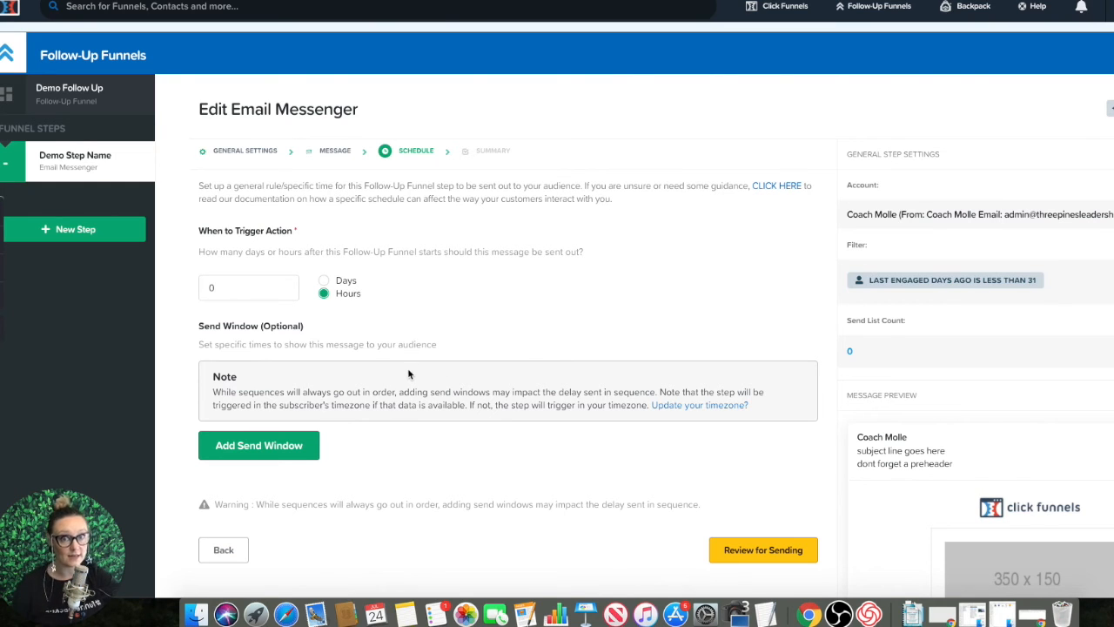
Step: Accept the schedule with its immediate trigger, review the email step's summary, and make the step live
{"action": "scroll", "coordinate": [508, 370], "scroll_direction": "down", "scroll_amount": 3}
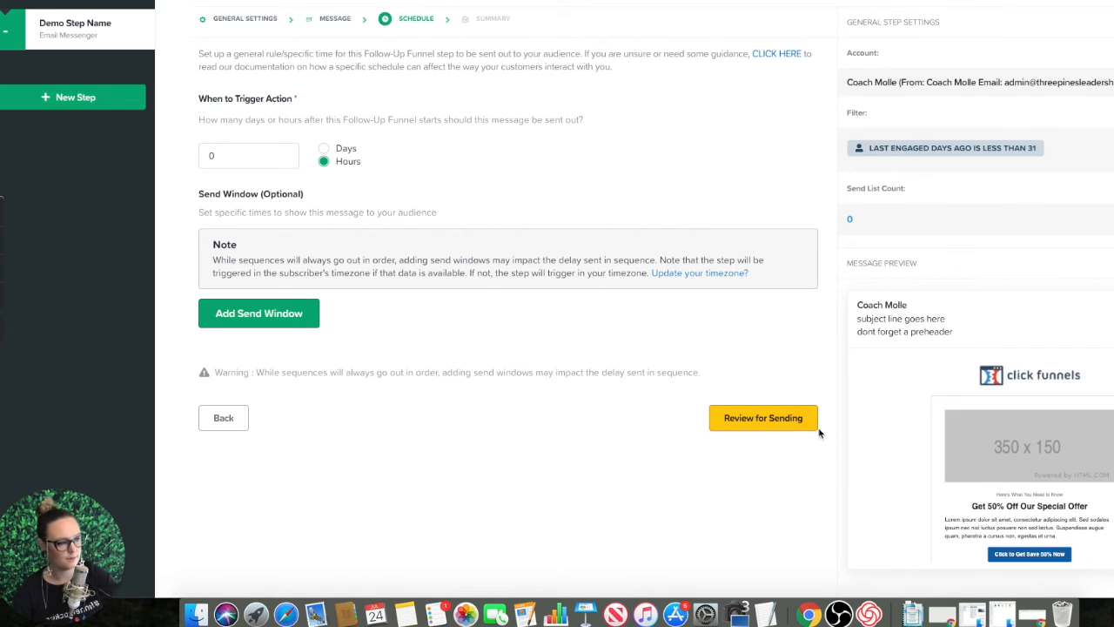
{"action": "left_click", "coordinate": [749, 418]}
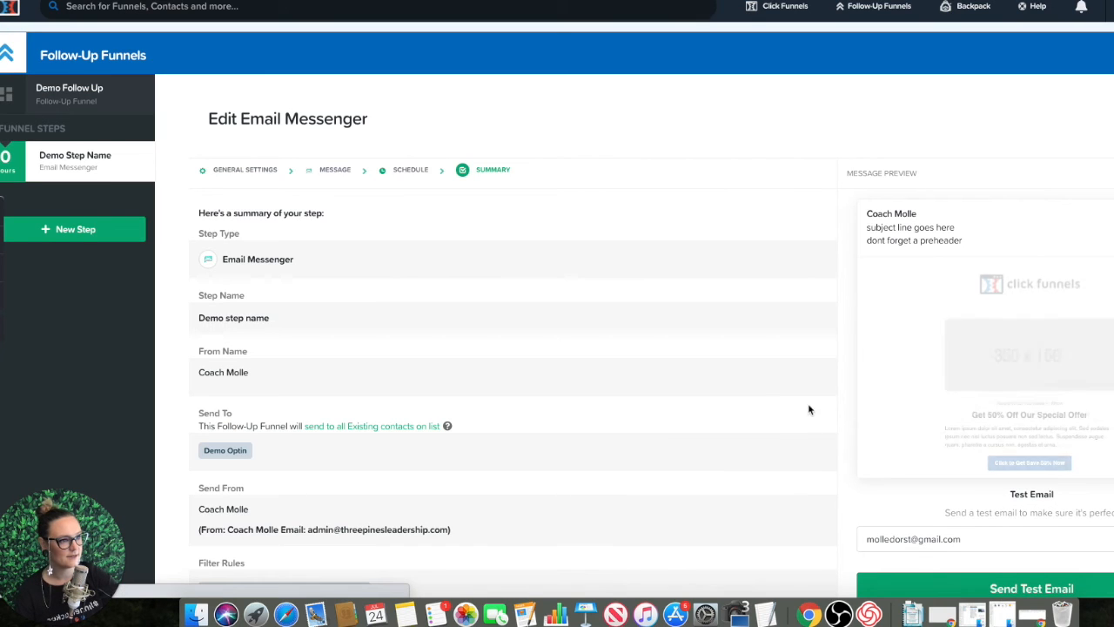
{"action": "scroll", "coordinate": [731, 425], "scroll_direction": "down", "scroll_amount": 2}
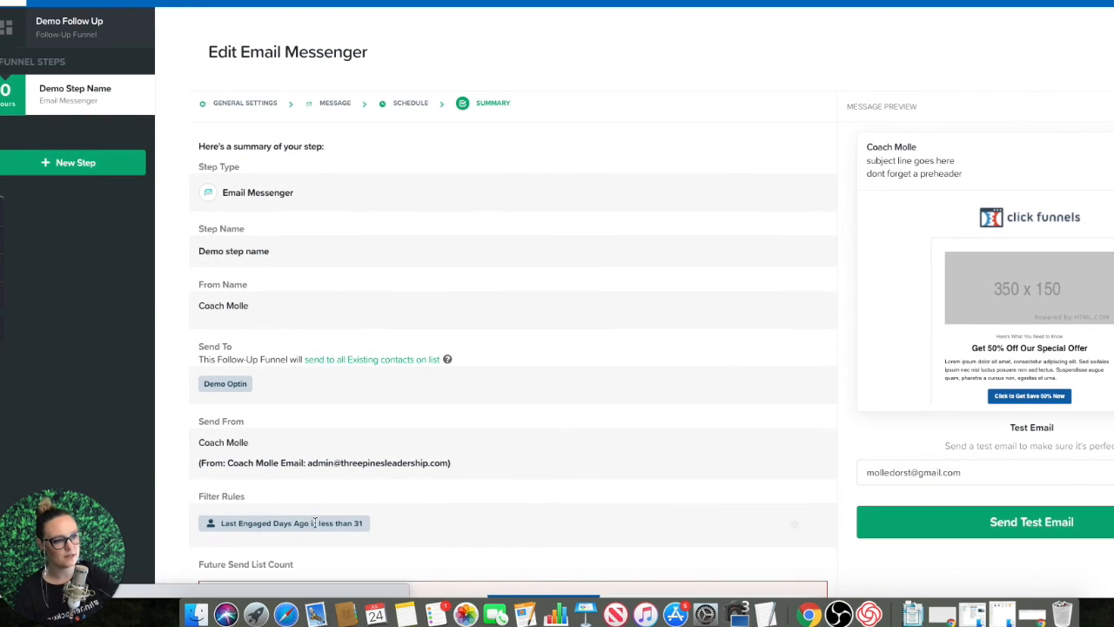
{"action": "scroll", "coordinate": [553, 358], "scroll_direction": "down", "scroll_amount": 4}
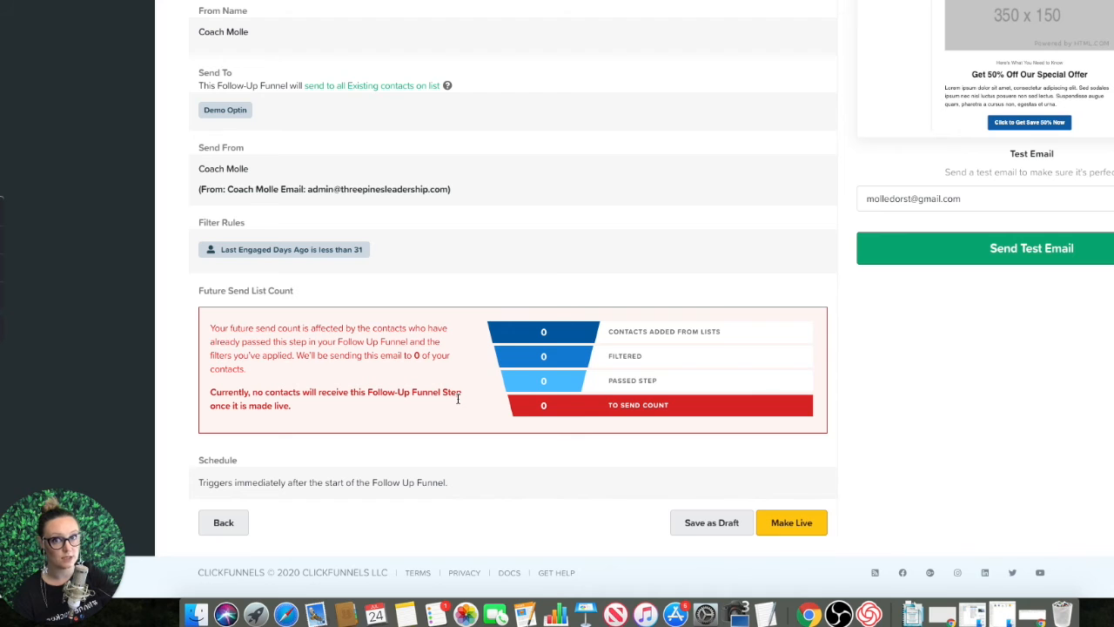
{"action": "left_click", "coordinate": [801, 527]}
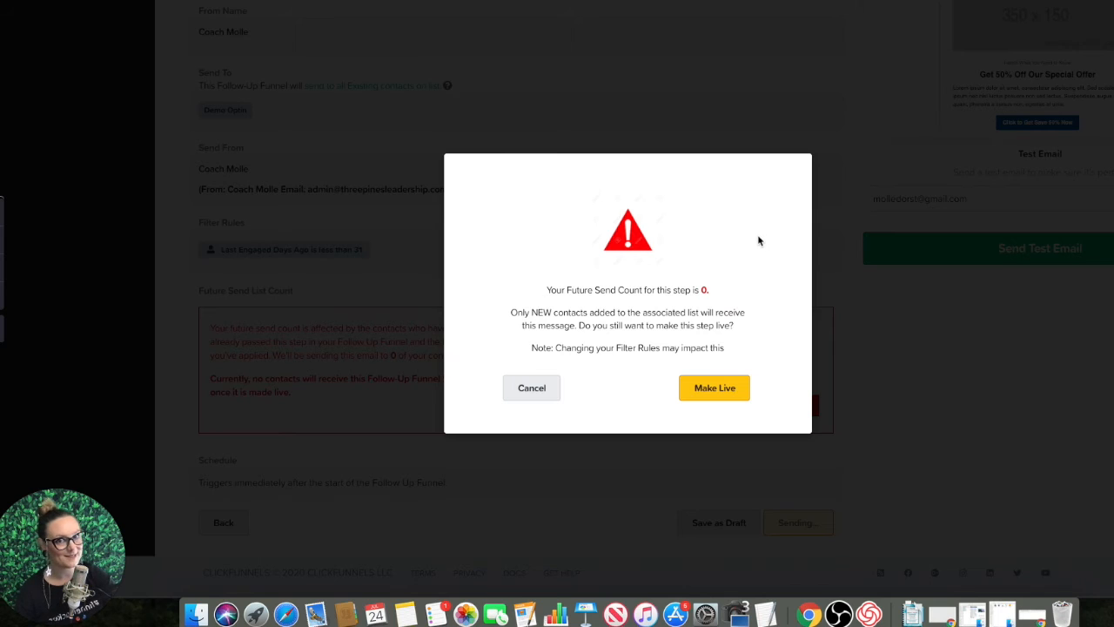
{"action": "left_click", "coordinate": [713, 389]}
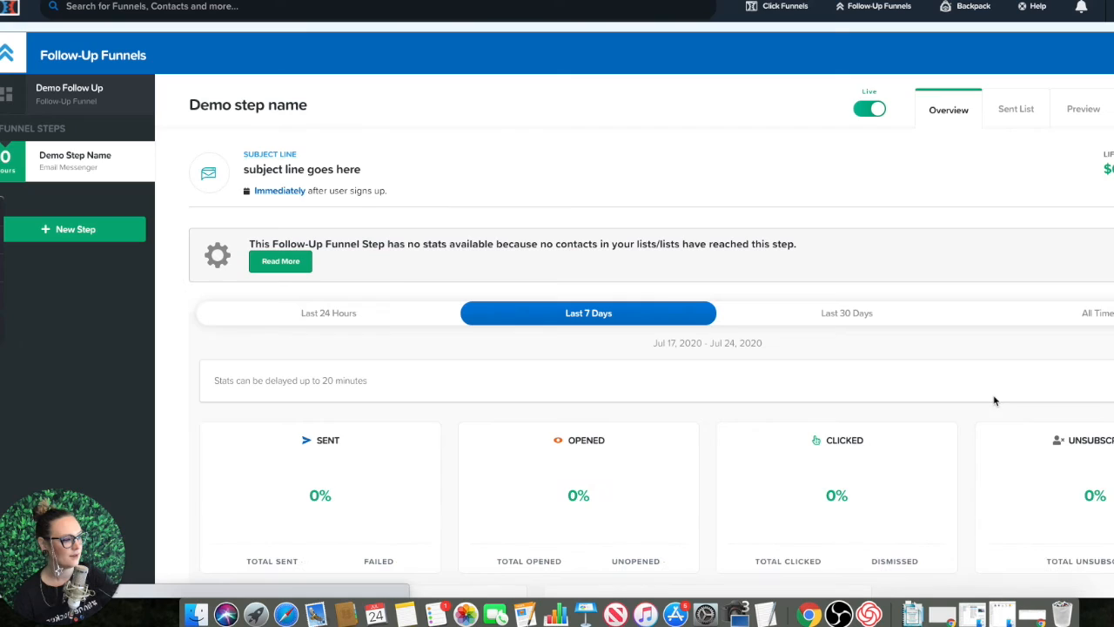
Step: Look over the live email step's statistics for the last 7 days, including sends, opens, clicks, earnings and related funnels
{"action": "scroll", "coordinate": [663, 305], "scroll_direction": "down", "scroll_amount": 1}
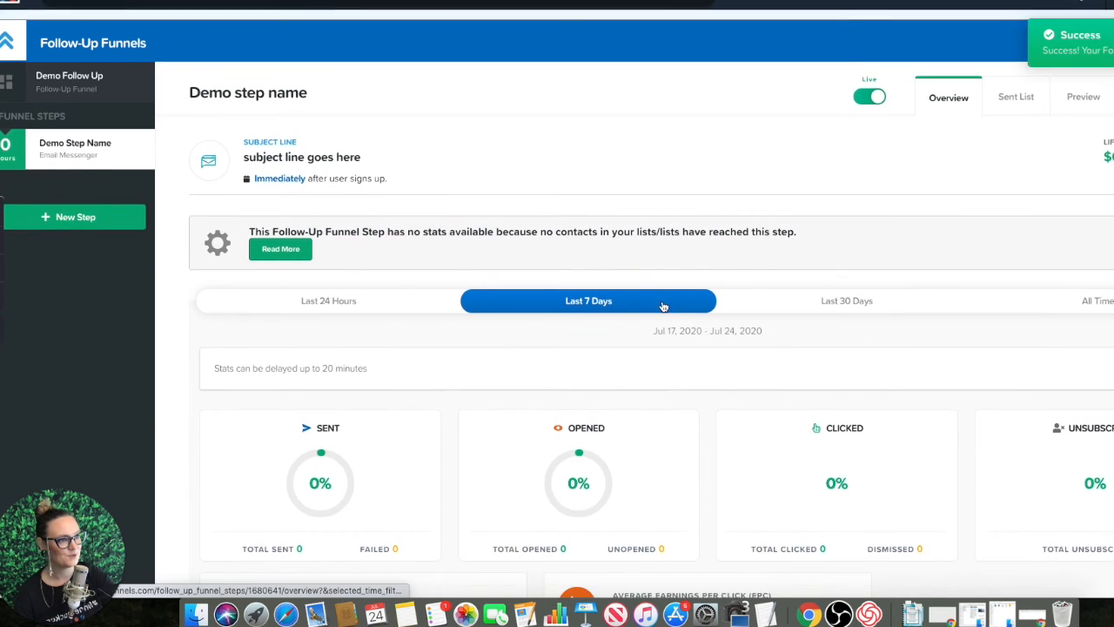
{"action": "scroll", "coordinate": [938, 328], "scroll_direction": "down", "scroll_amount": 5}
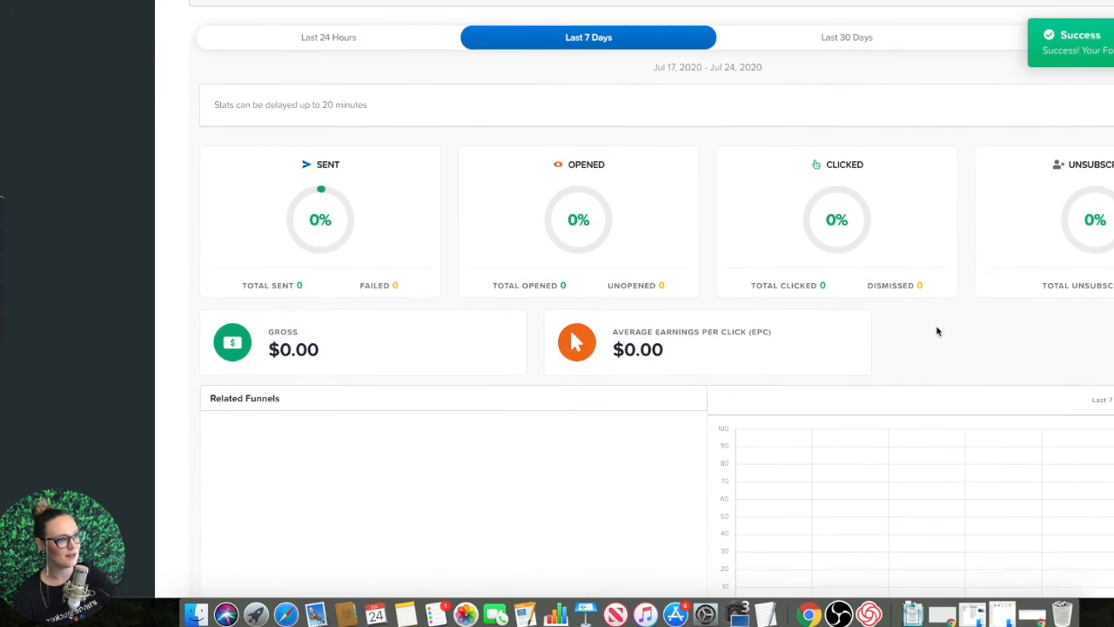
{"action": "scroll", "coordinate": [937, 331], "scroll_direction": "down", "scroll_amount": 2}
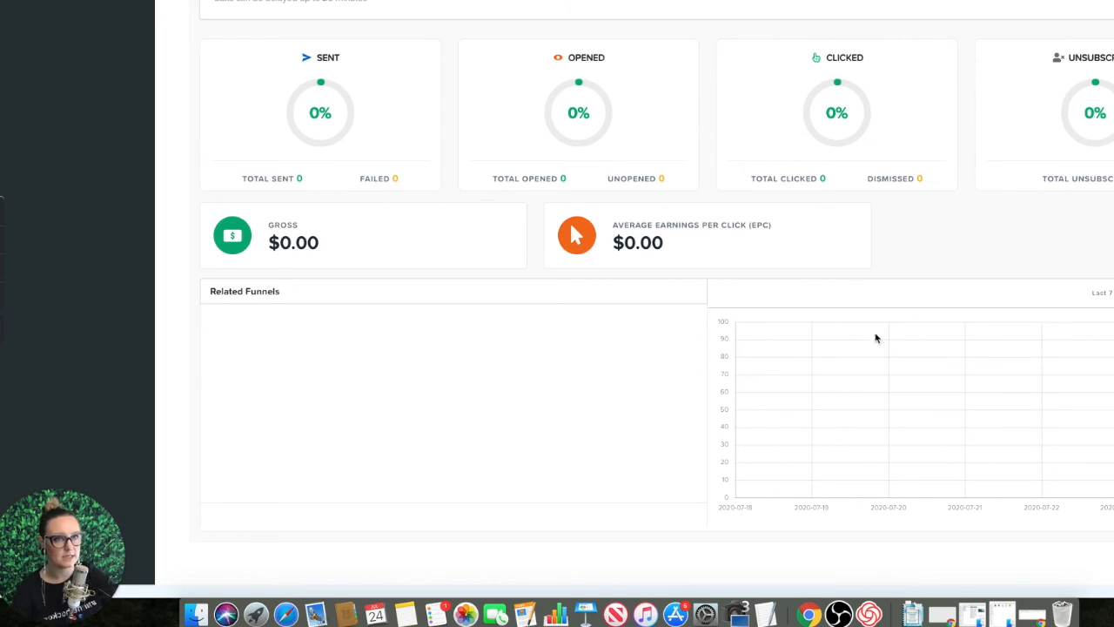
{"action": "scroll", "coordinate": [863, 349], "scroll_direction": "up", "scroll_amount": 2}
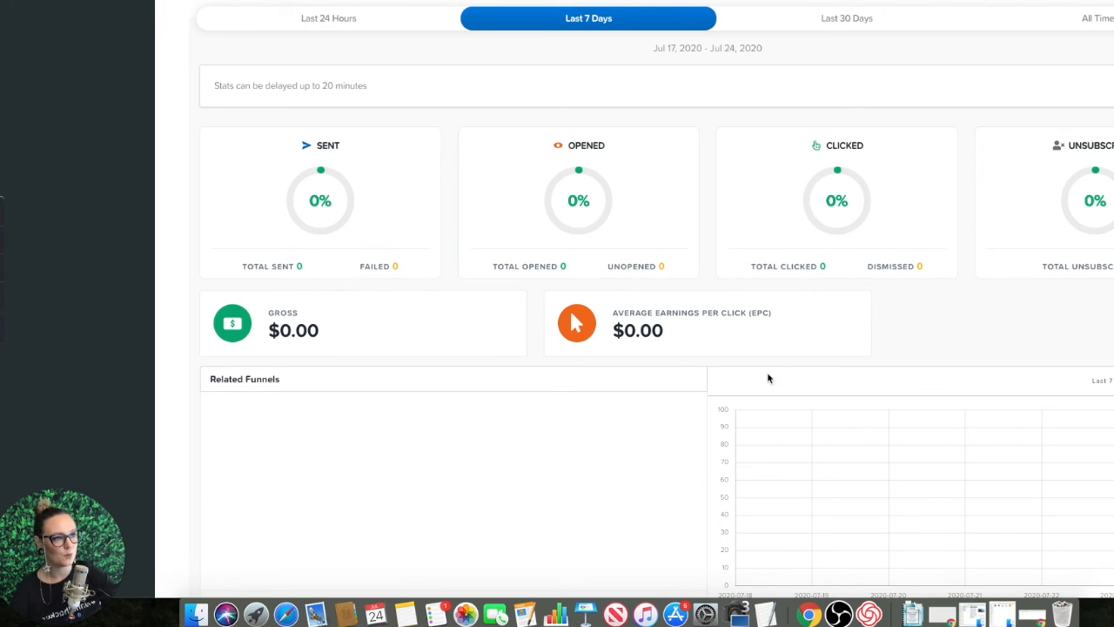
{"action": "scroll", "coordinate": [764, 383], "scroll_direction": "up", "scroll_amount": 1}
{"action": "scroll", "coordinate": [764, 387], "scroll_direction": "up", "scroll_amount": 1}
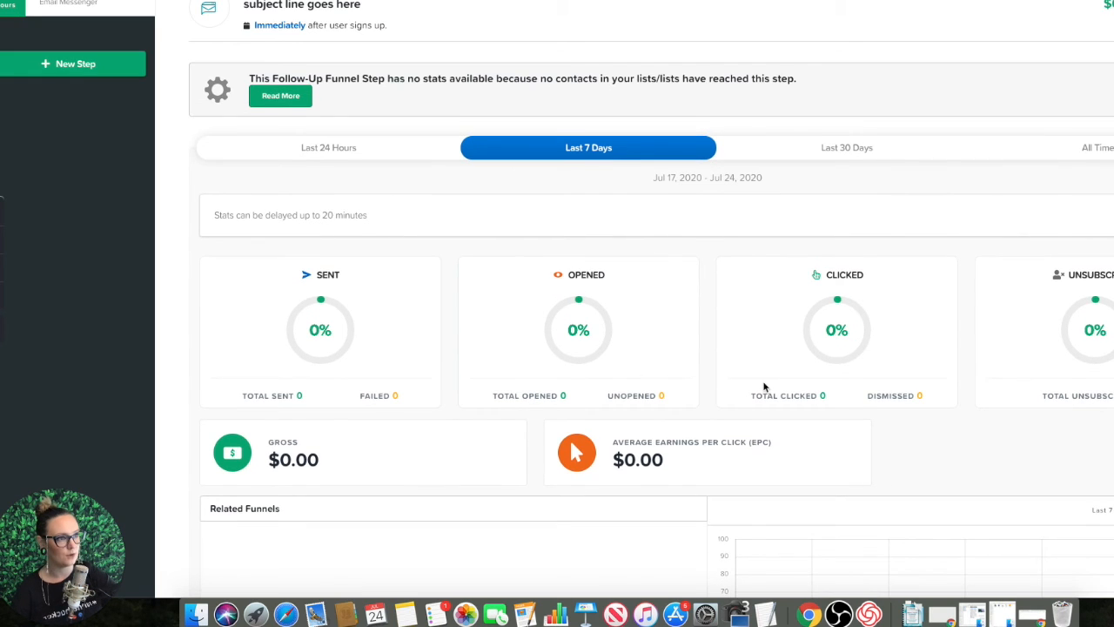
Step: Pause the live Demo step name email step and confirm the pause
{"action": "scroll", "coordinate": [764, 387], "scroll_direction": "up", "scroll_amount": 1}
{"action": "scroll", "coordinate": [764, 386], "scroll_direction": "up", "scroll_amount": 1}
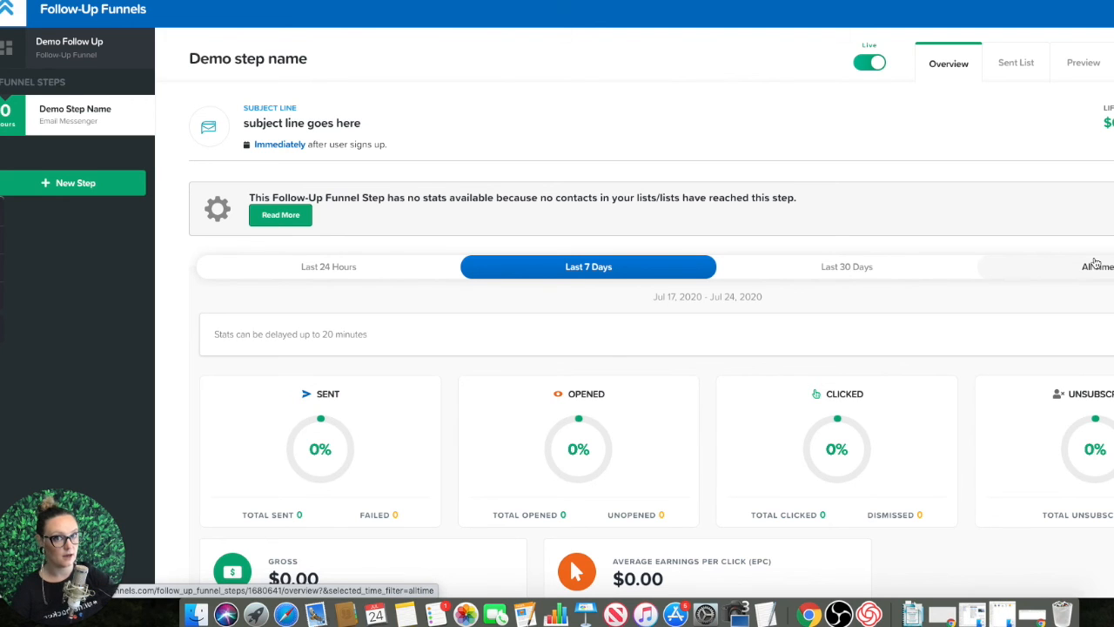
{"action": "left_click", "coordinate": [872, 64]}
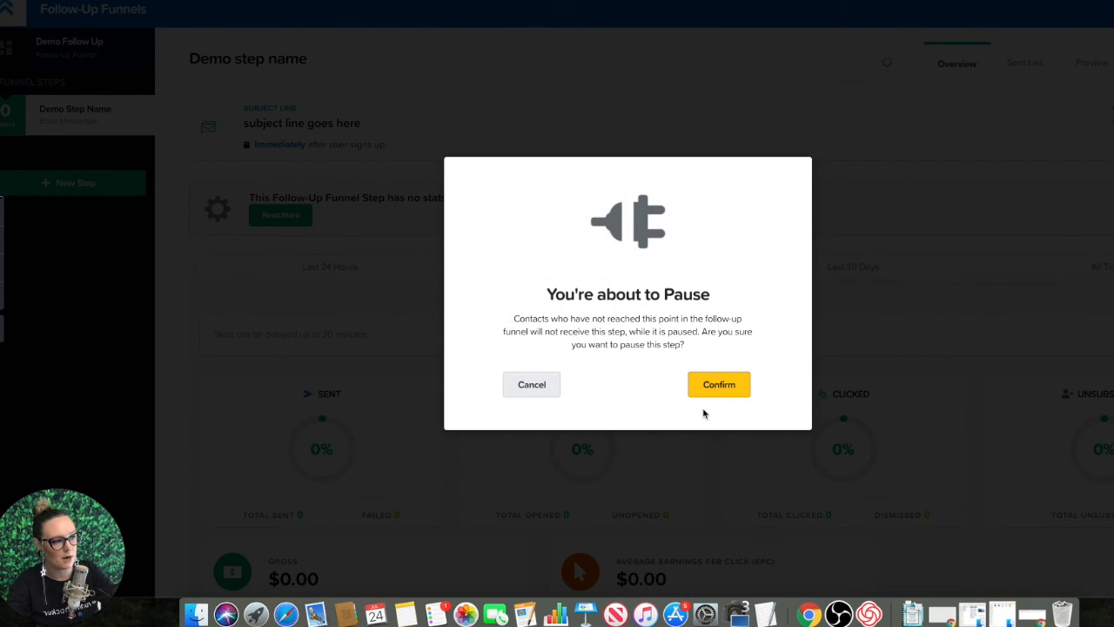
{"action": "left_click", "coordinate": [718, 386]}
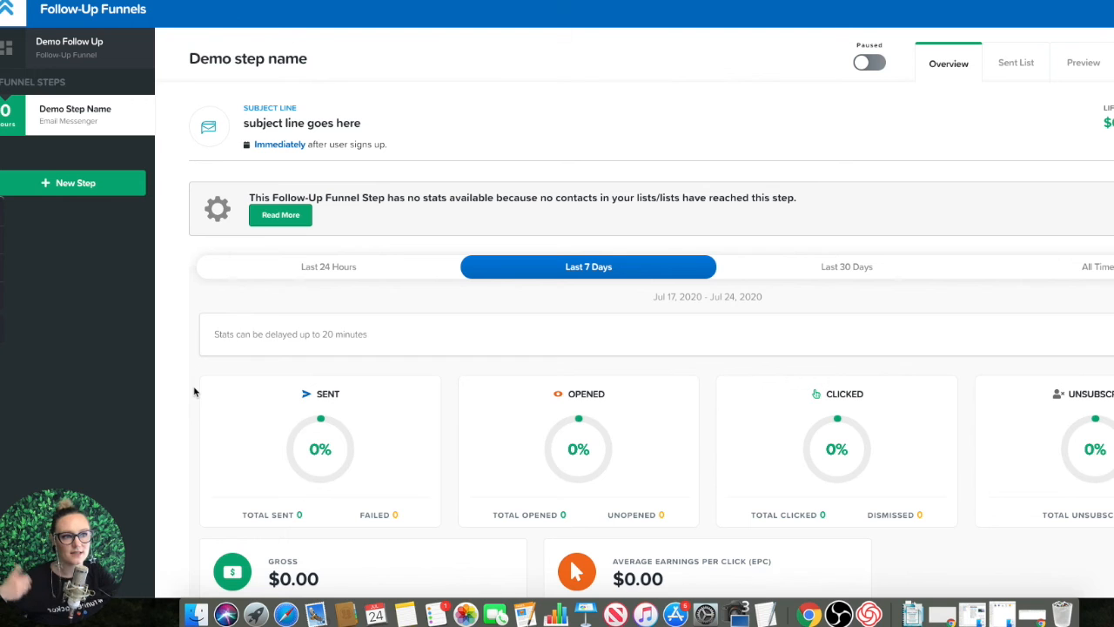
Step: Go back to the funnels list, open the Awesome Optin funnel, and open its Better Optin Page for editing
{"action": "mouse_move", "coordinate": [221, 391]}
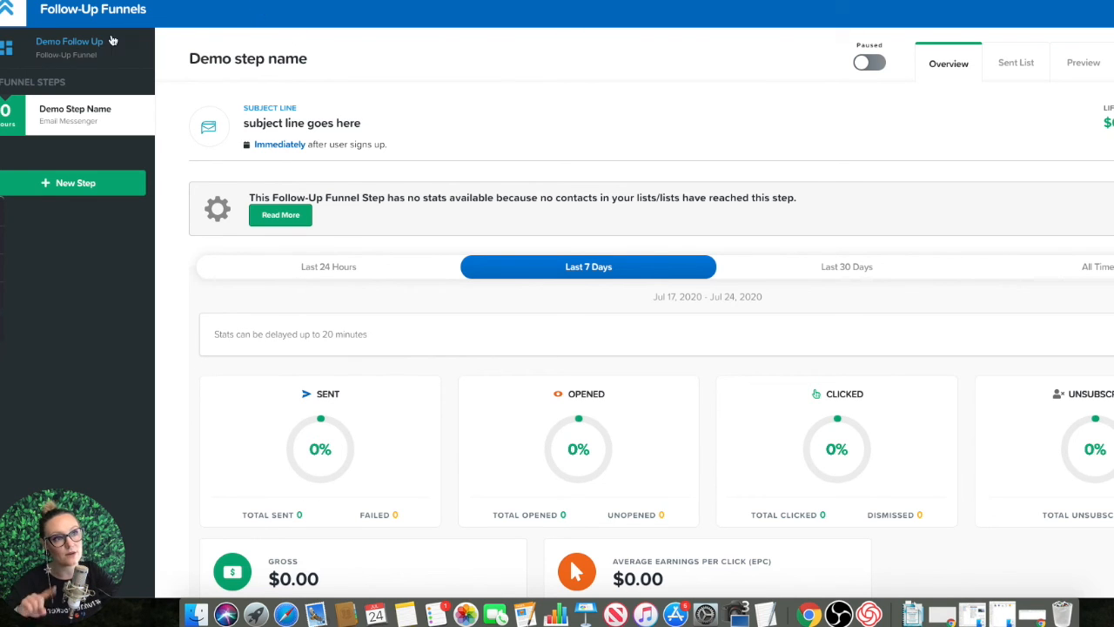
{"action": "scroll", "coordinate": [239, 215], "scroll_direction": "up", "scroll_amount": 2}
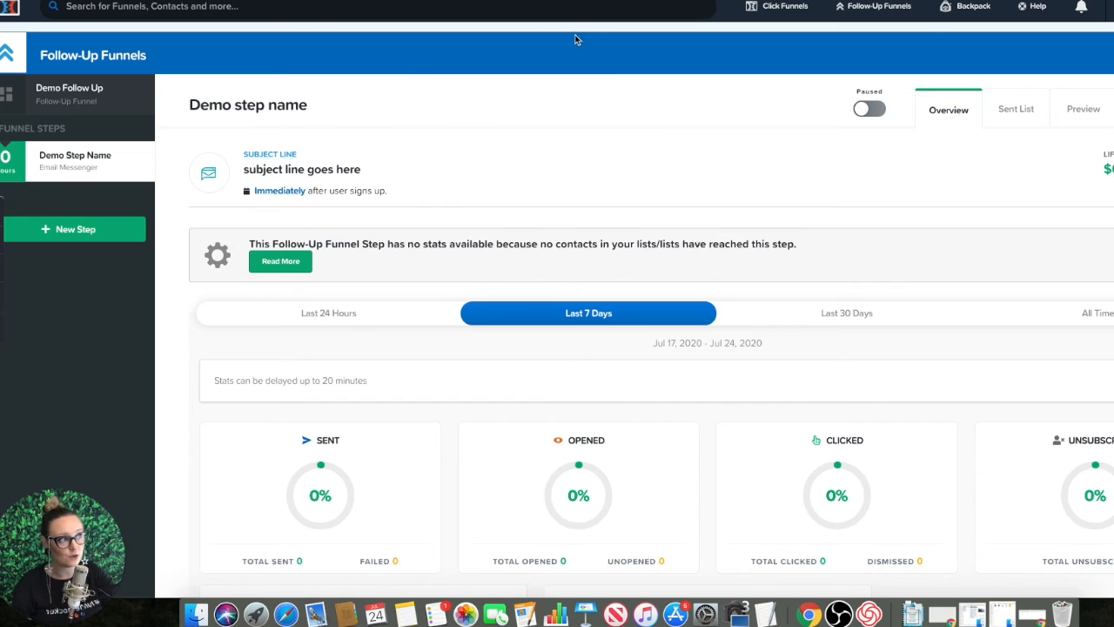
{"action": "mouse_move", "coordinate": [792, 22]}
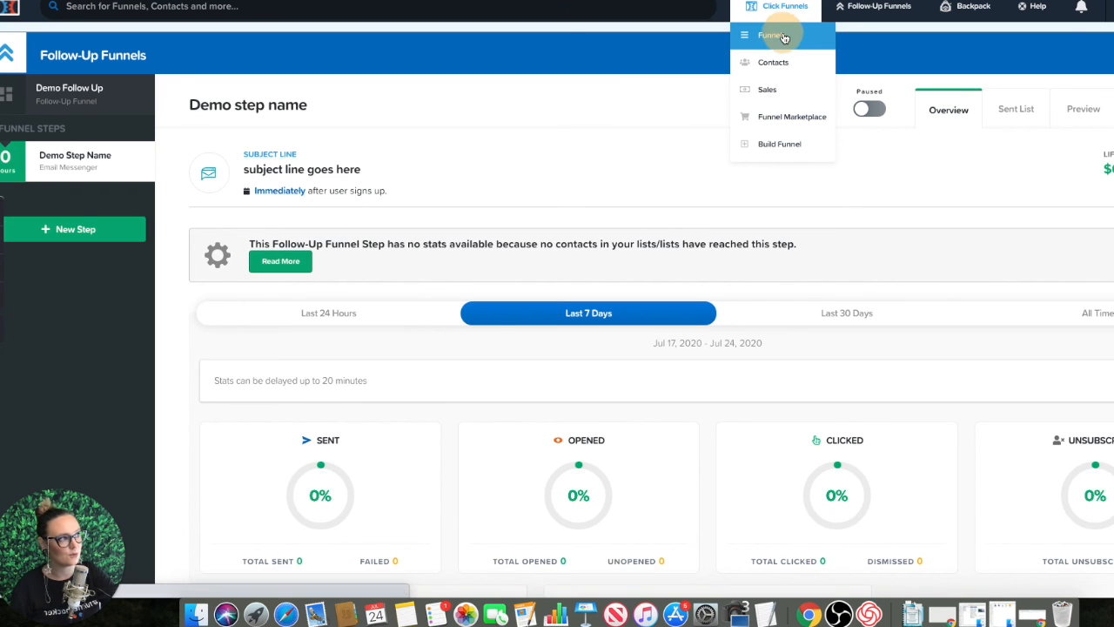
{"action": "left_click", "coordinate": [746, 97]}
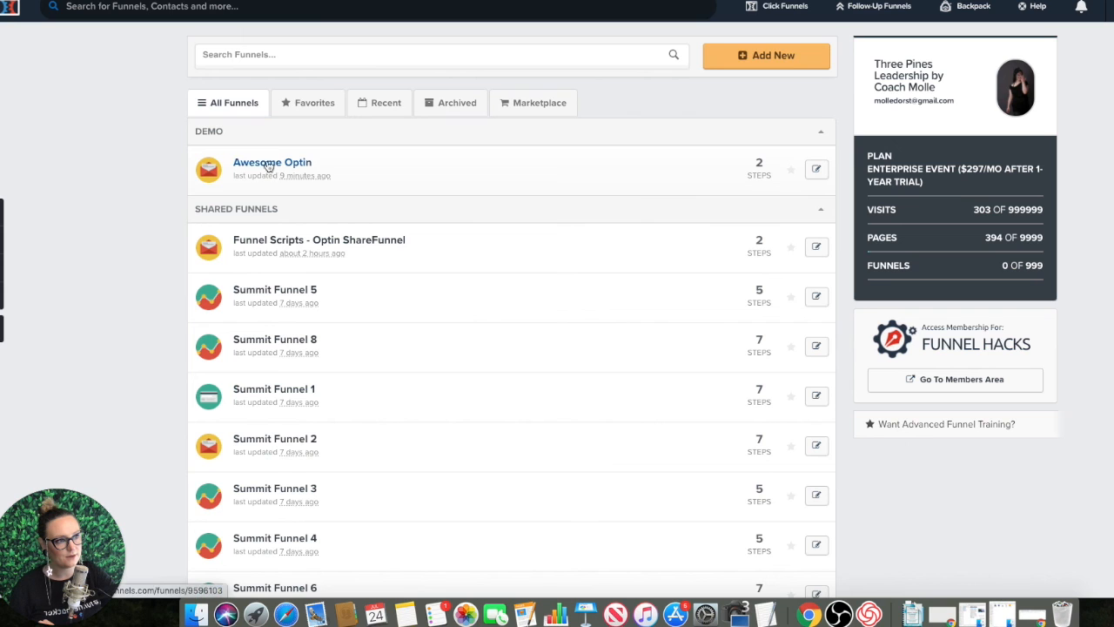
{"action": "left_click", "coordinate": [261, 164]}
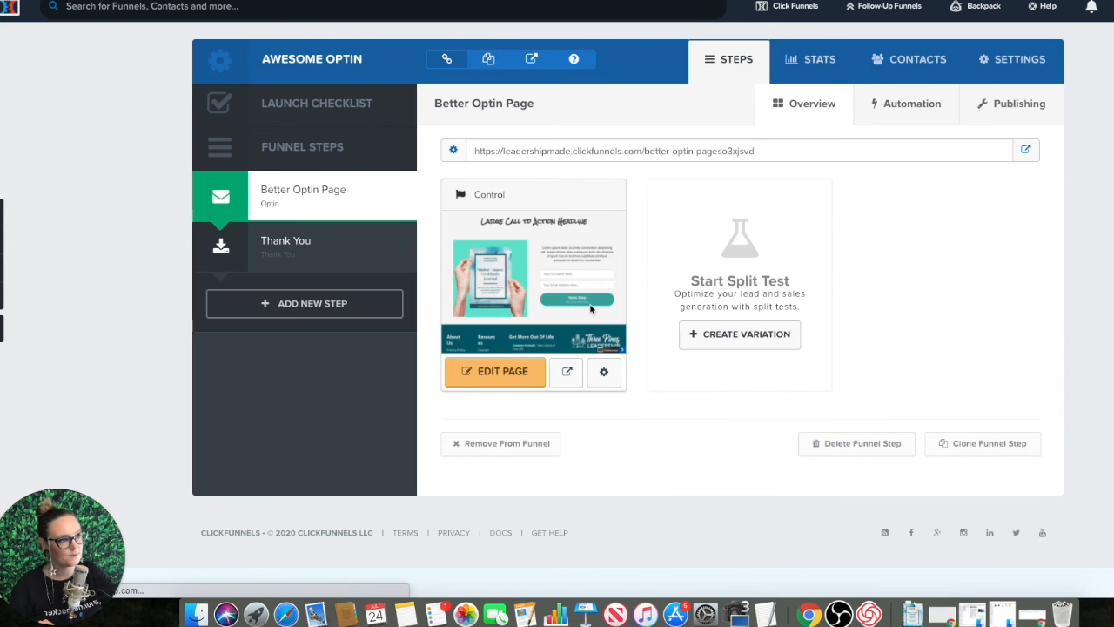
{"action": "left_click", "coordinate": [500, 381]}
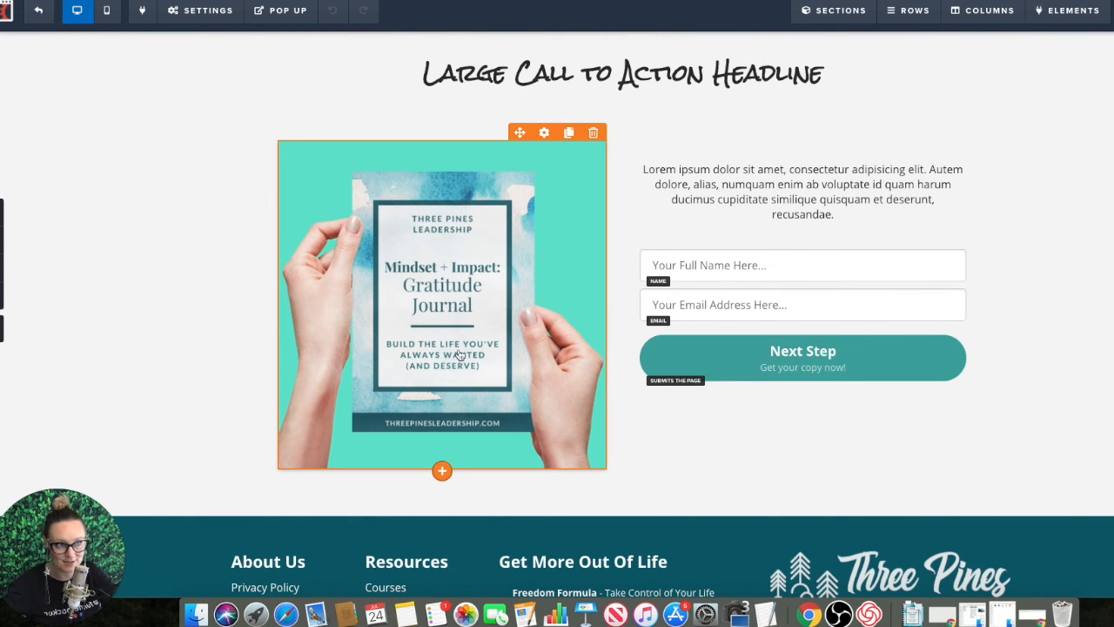
Step: Set up the optin page's email integration so that new contacts are added to the Demo Optin list, and close the settings
{"action": "left_click", "coordinate": [211, 12]}
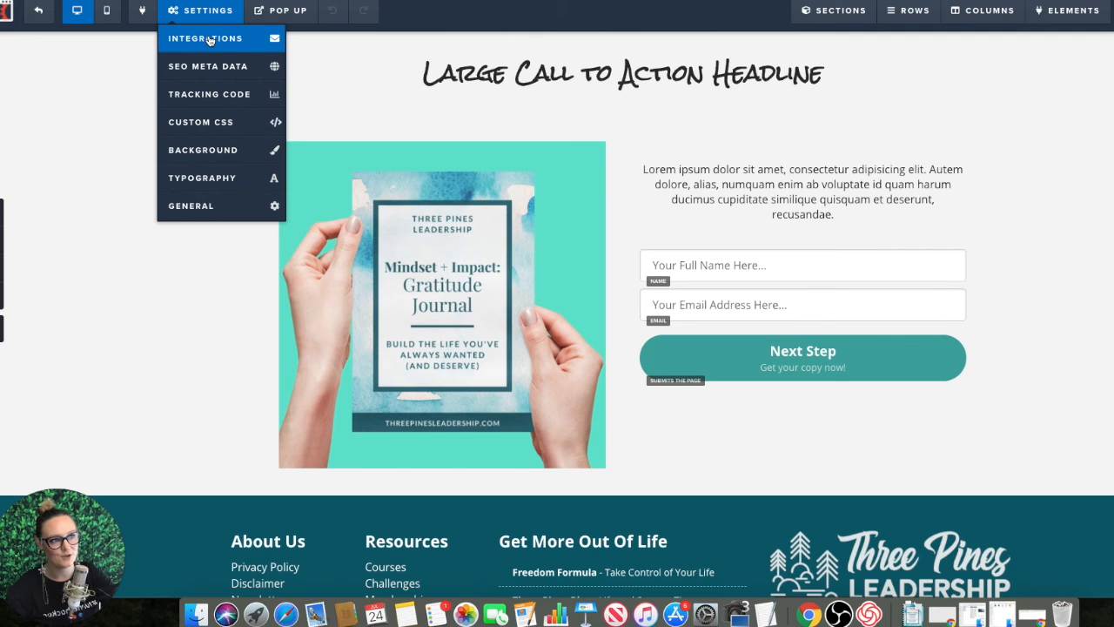
{"action": "left_click", "coordinate": [209, 39]}
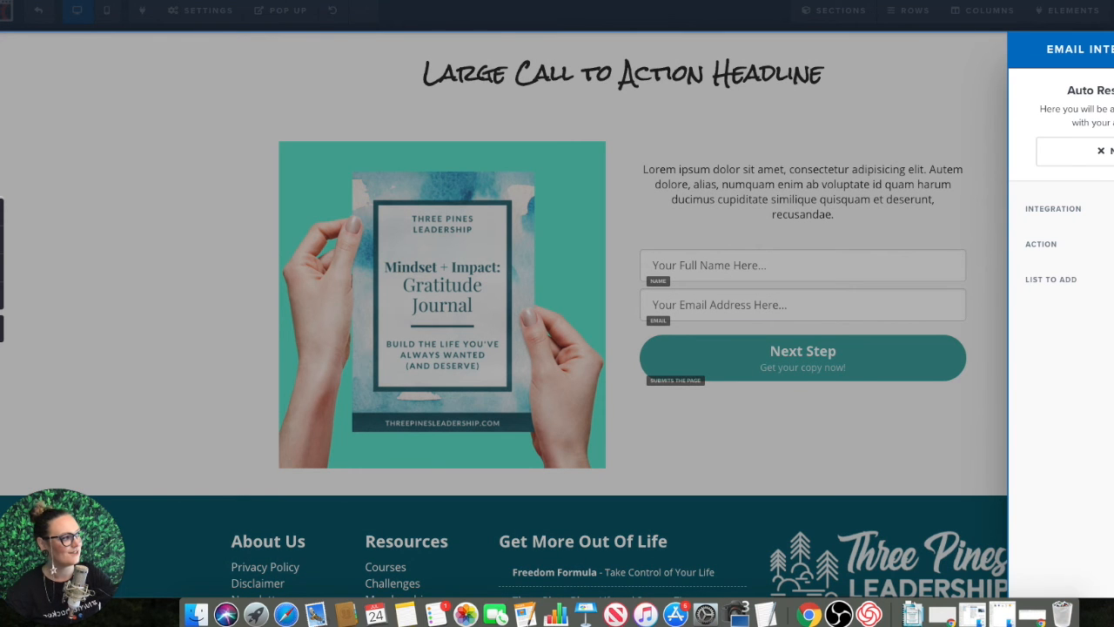
{"action": "left_click", "coordinate": [1105, 209]}
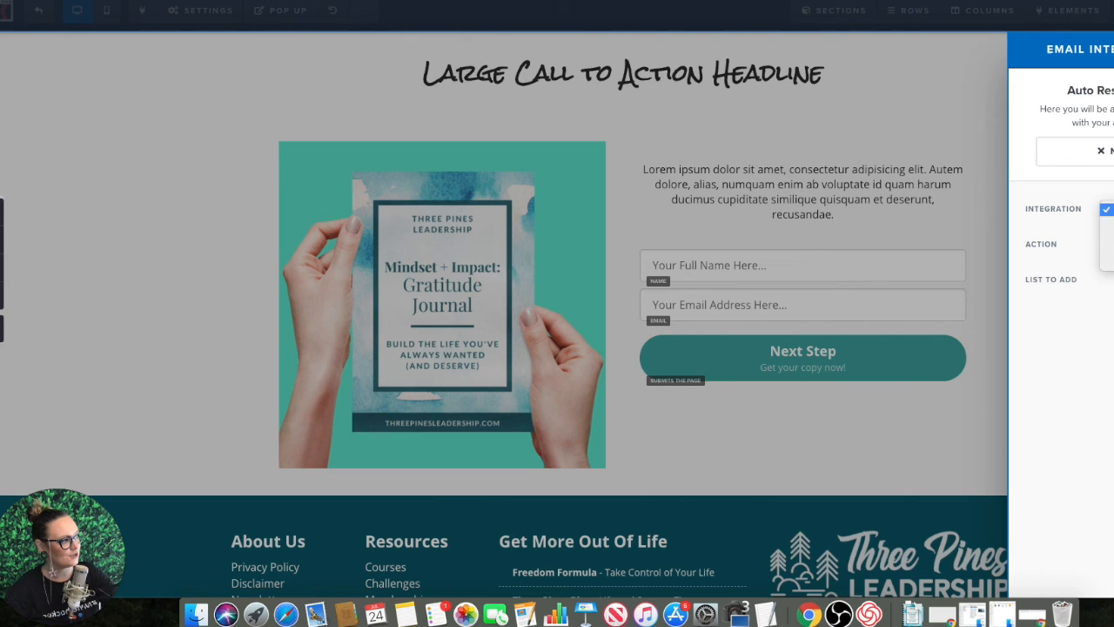
{"action": "left_click", "coordinate": [1107, 235]}
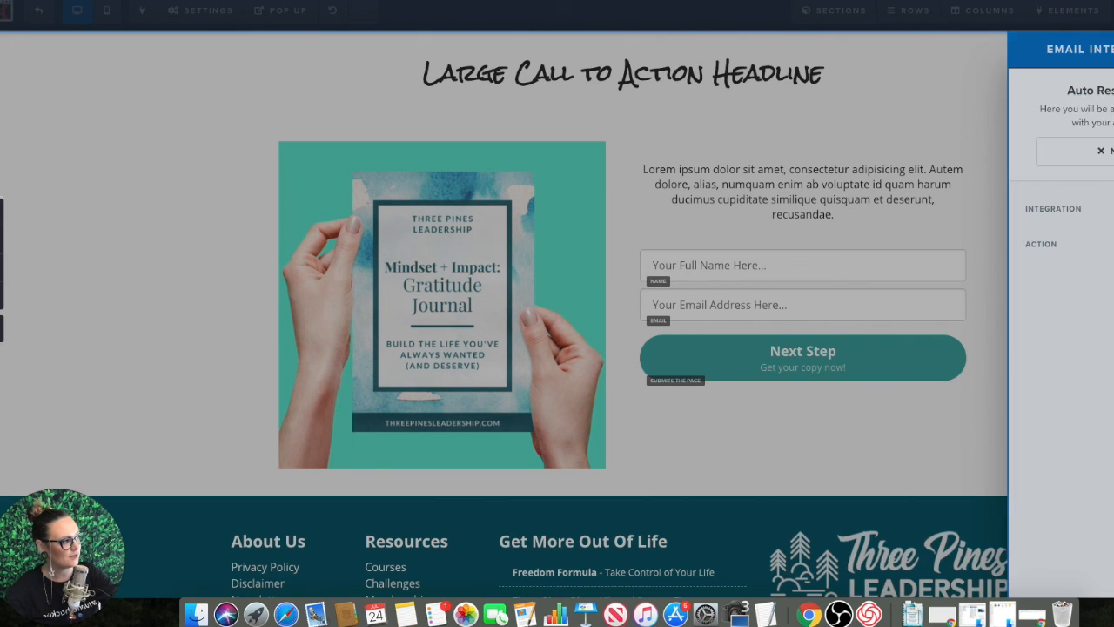
{"action": "left_click", "coordinate": [1105, 279]}
{"action": "scroll", "coordinate": [1105, 420], "scroll_direction": "down", "scroll_amount": 10}
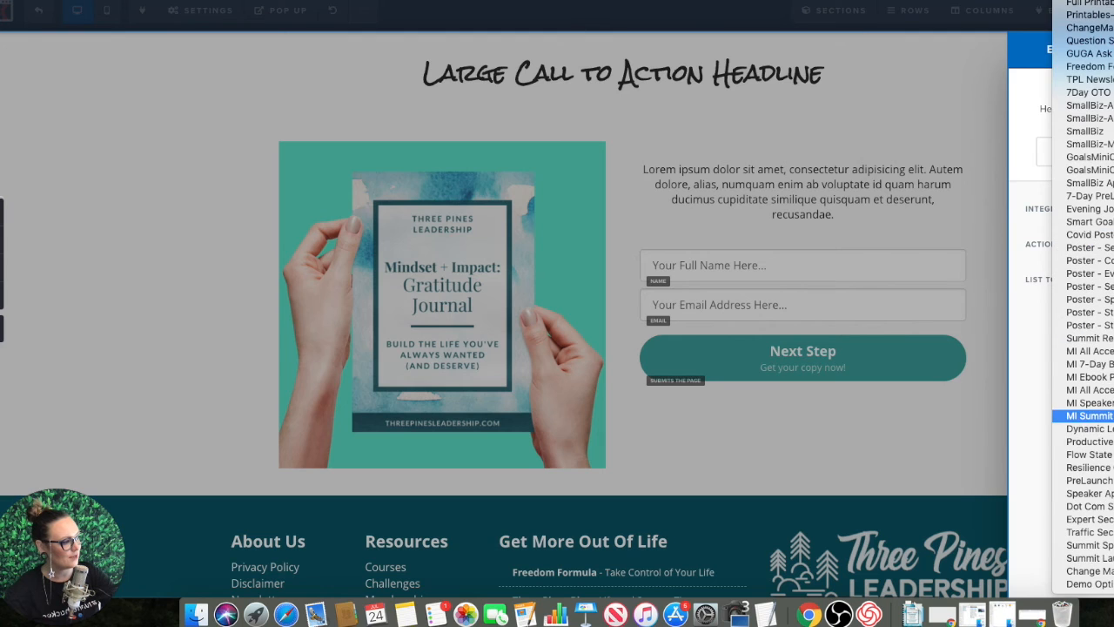
{"action": "left_click", "coordinate": [1107, 585]}
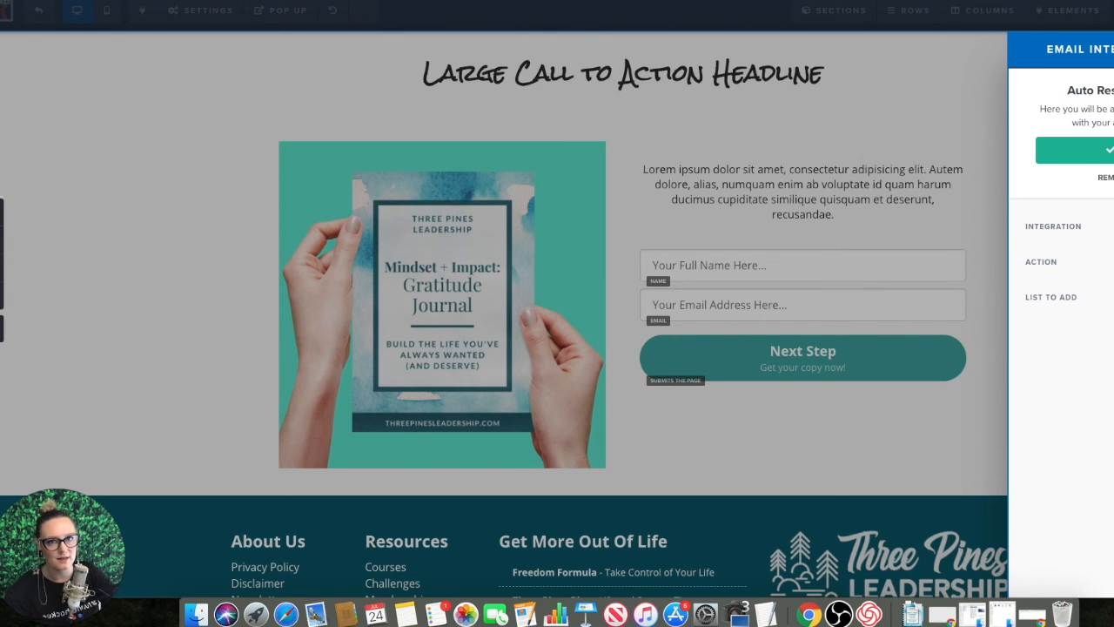
{"action": "left_click", "coordinate": [863, 110]}
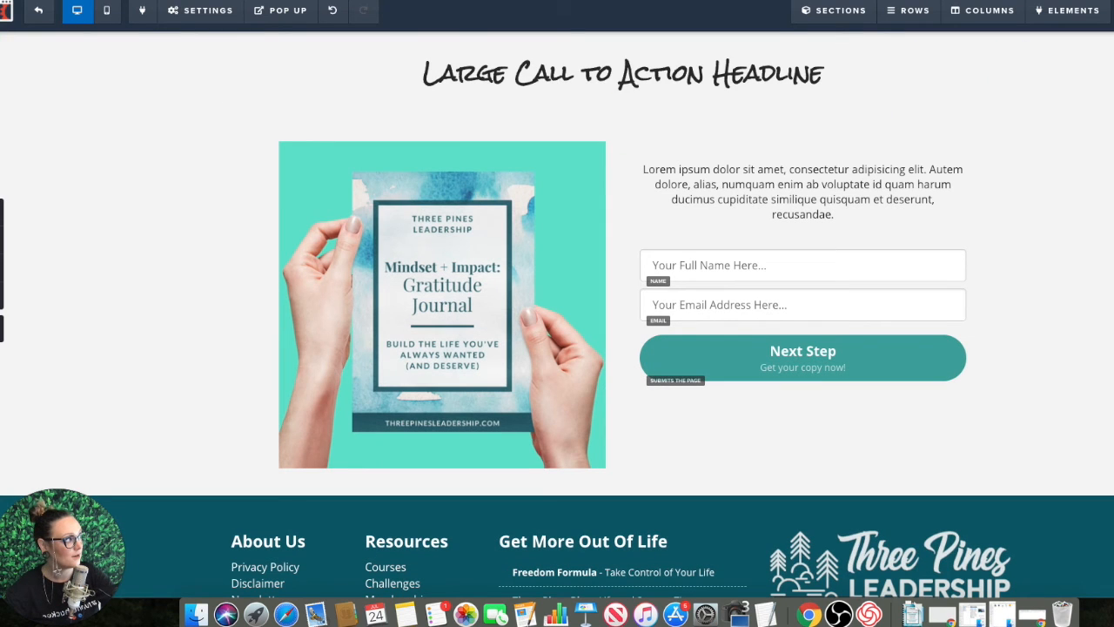